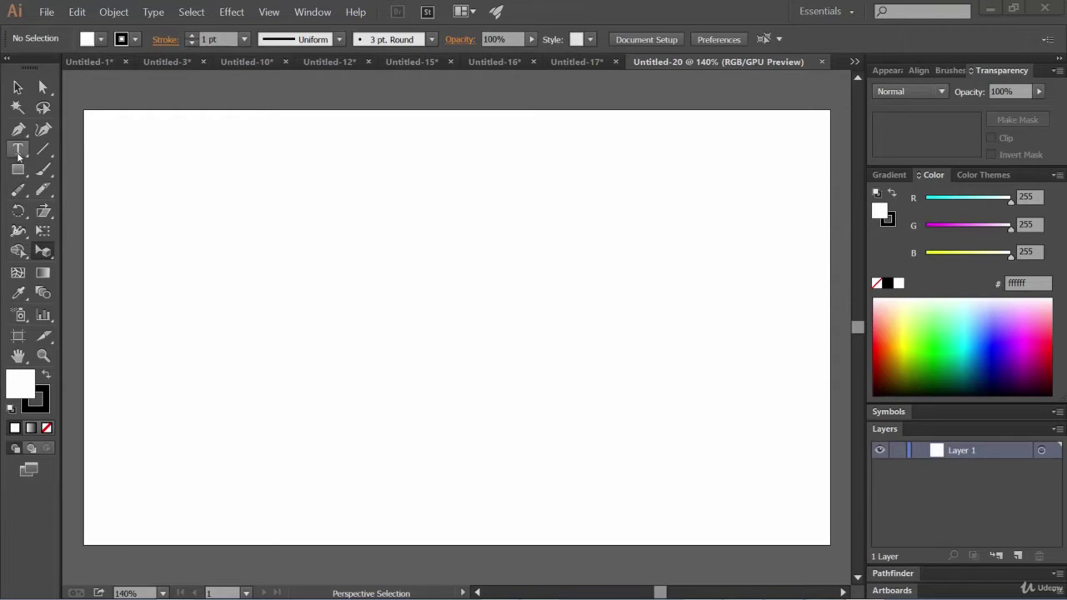
Step: Add the point text "Hello Everyone" in the upper-left part of the artboard and move it slightly to the right
click(18, 150)
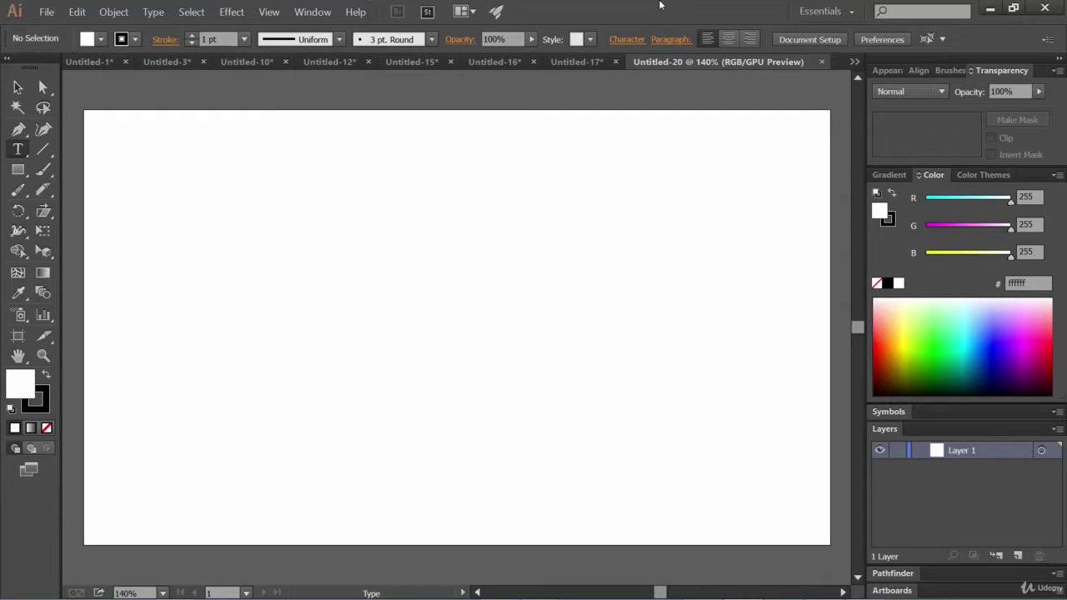
click(20, 153)
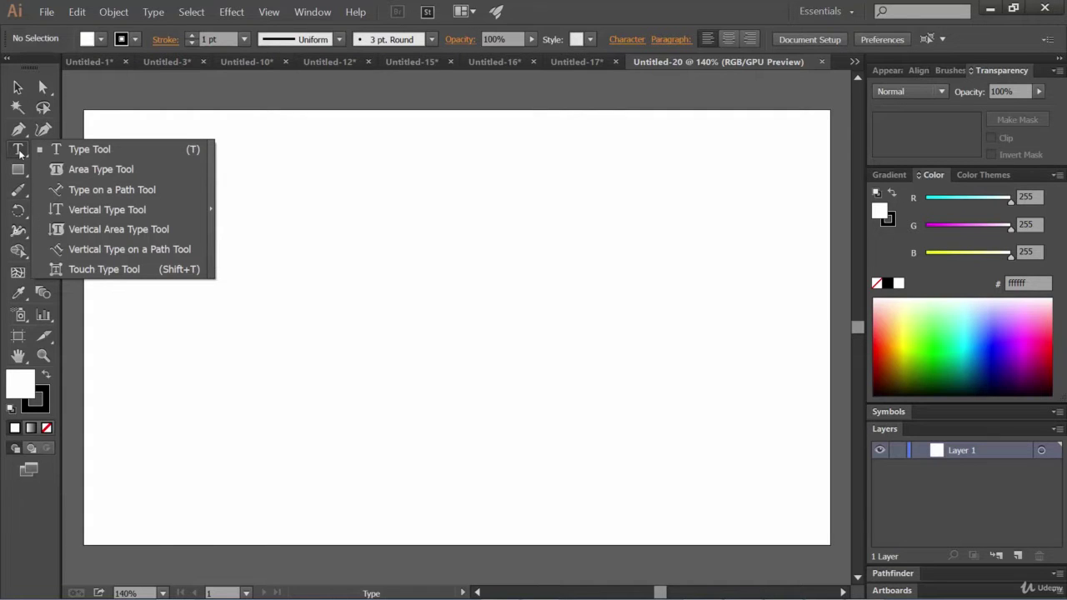
click(20, 154)
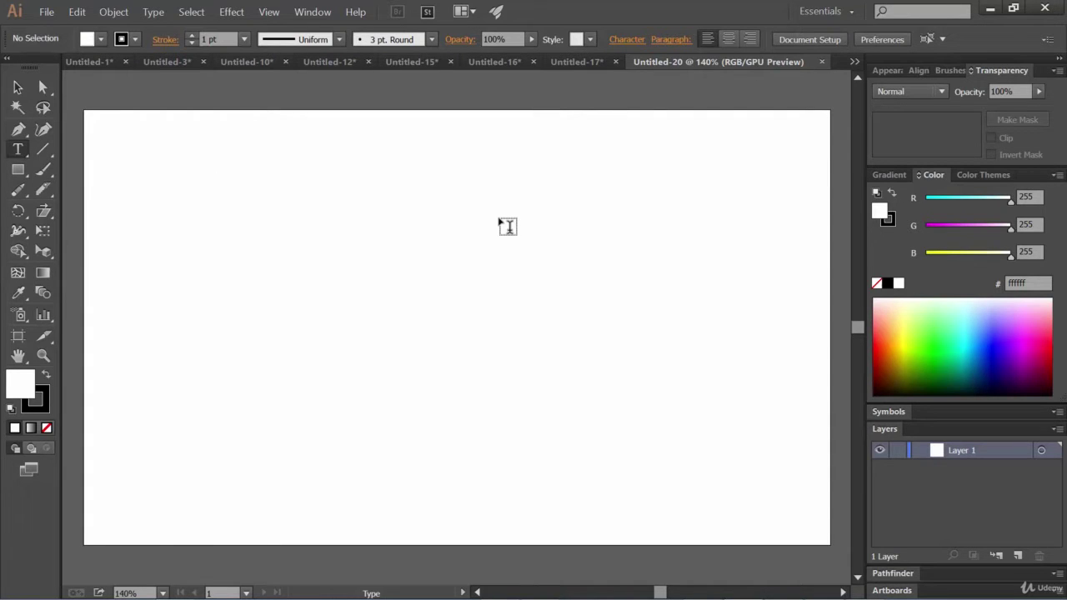
click(310, 261)
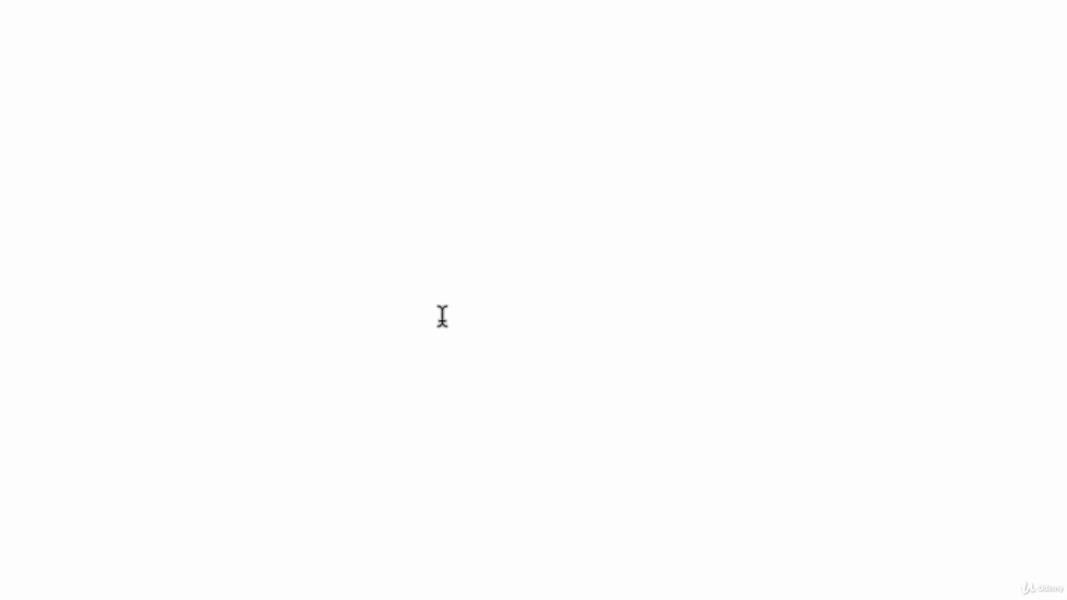
text(Hello Everyone)
click(29, 31)
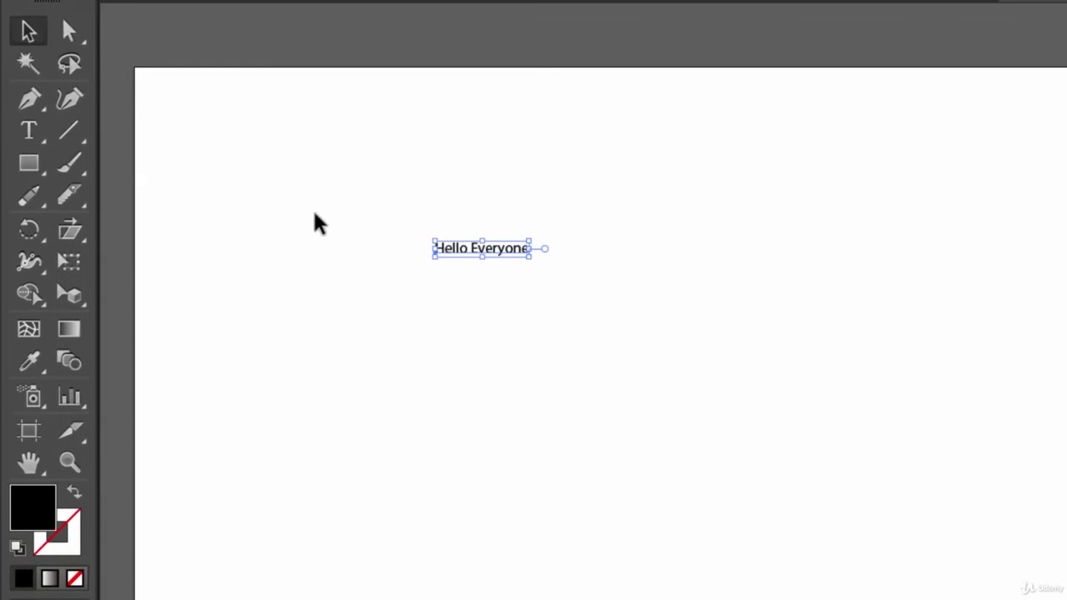
drag(505, 252, 594, 242)
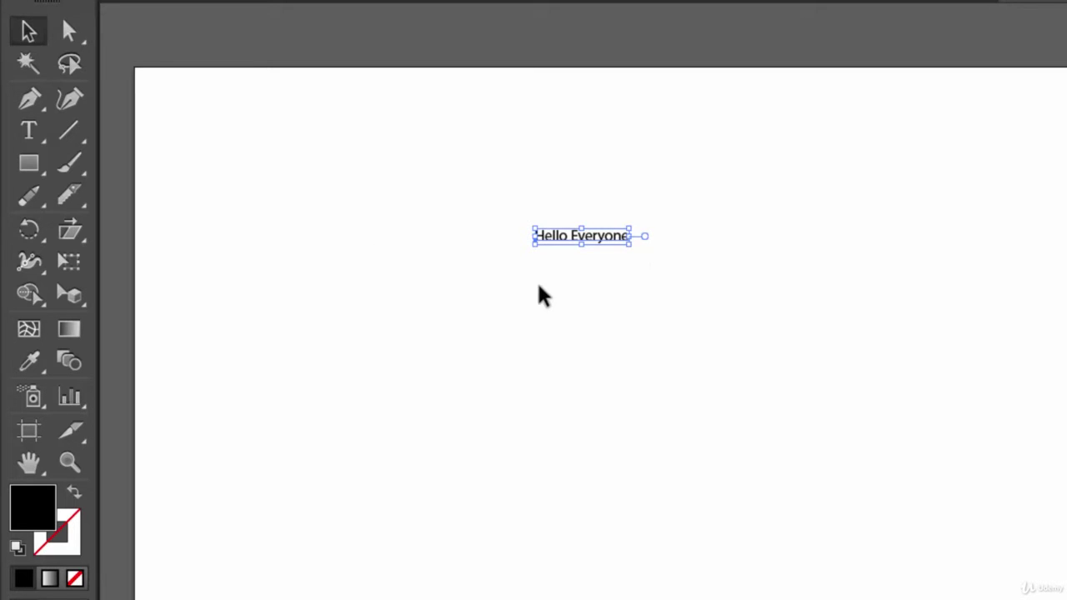
Step: Add a second point text reading "Hi" below the "Hello Everyone" text
click(32, 133)
click(571, 333)
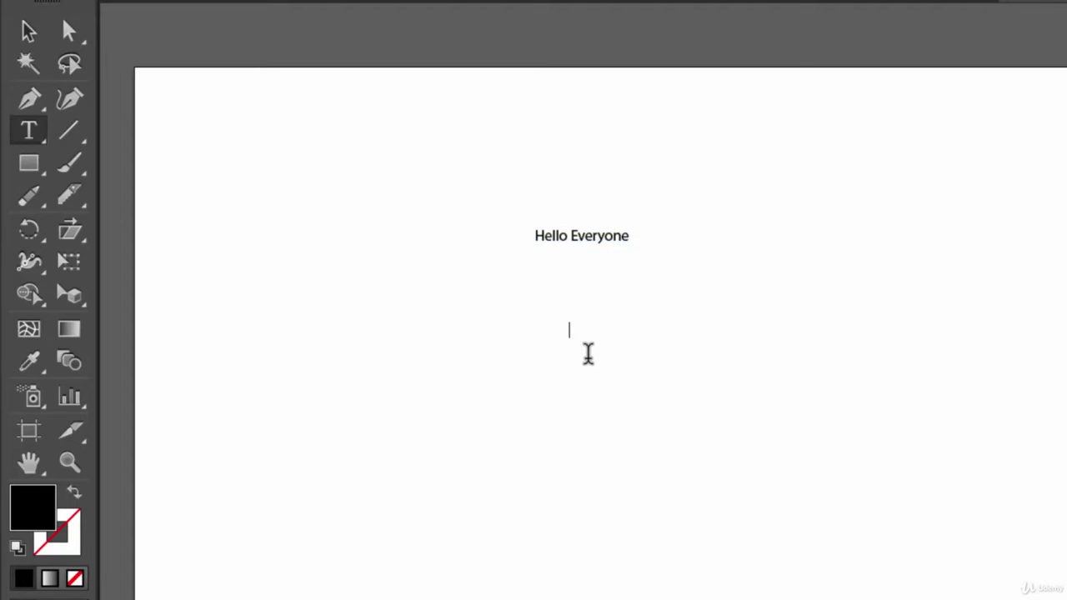
text(Hi)
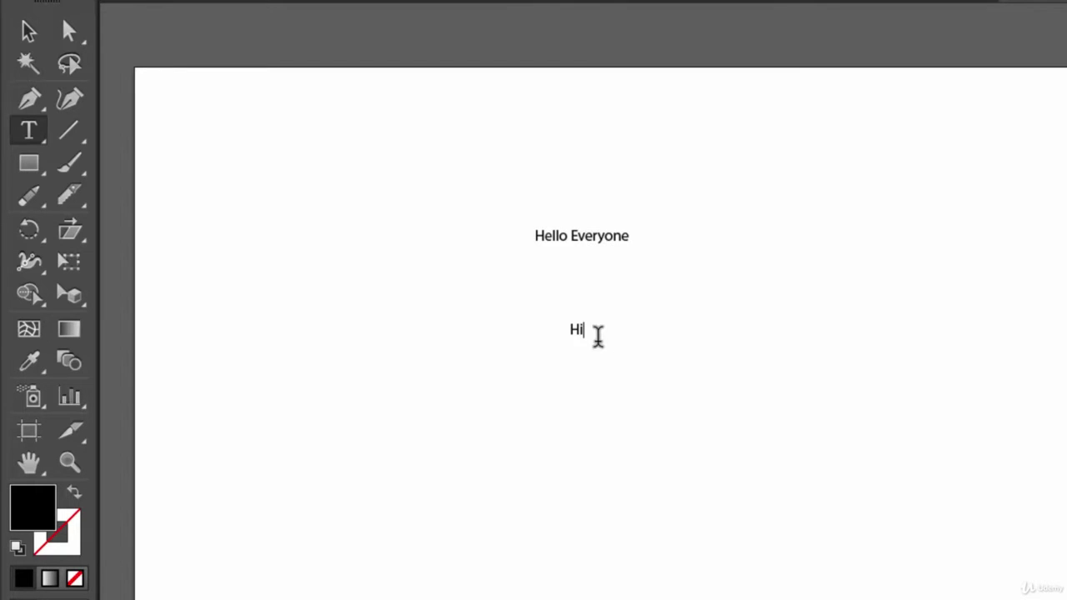
click(29, 31)
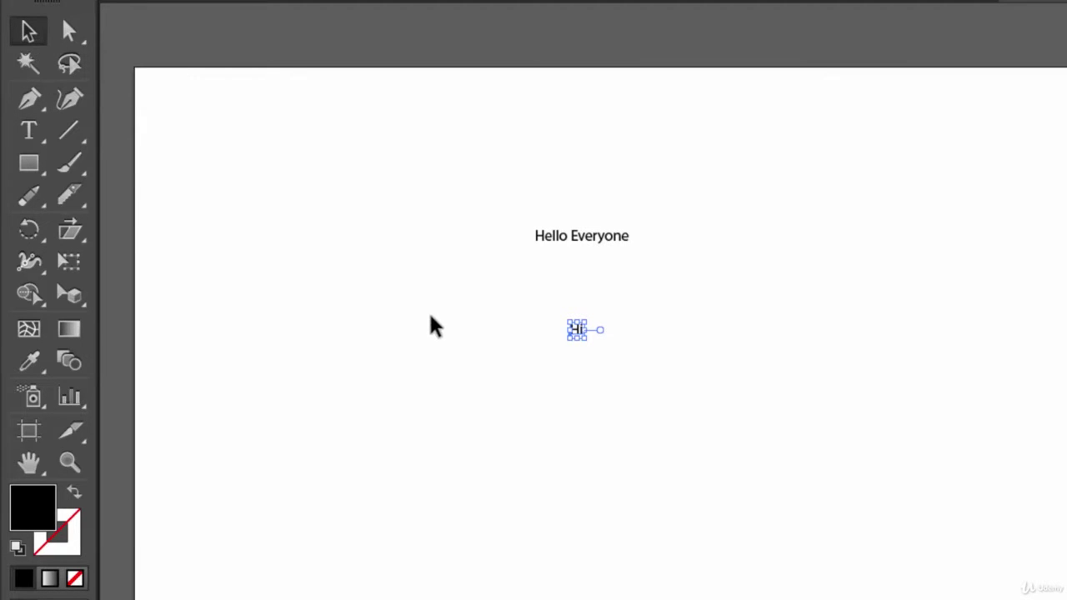
Step: Edit the existing "Hi" text to add a space and a first name after it
click(29, 131)
key(ctrl+shift+a)
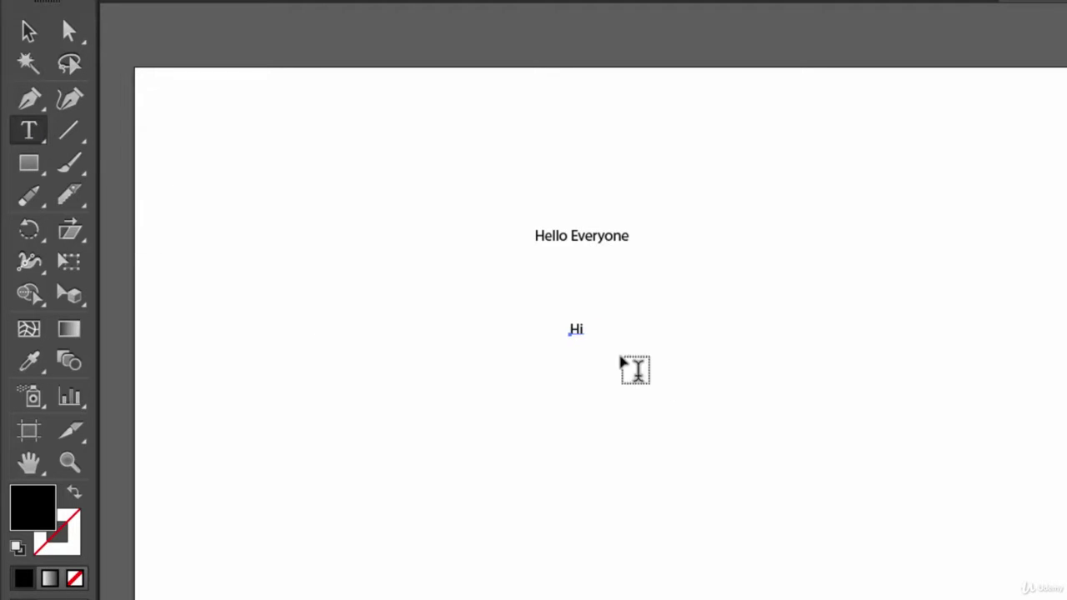
click(578, 330)
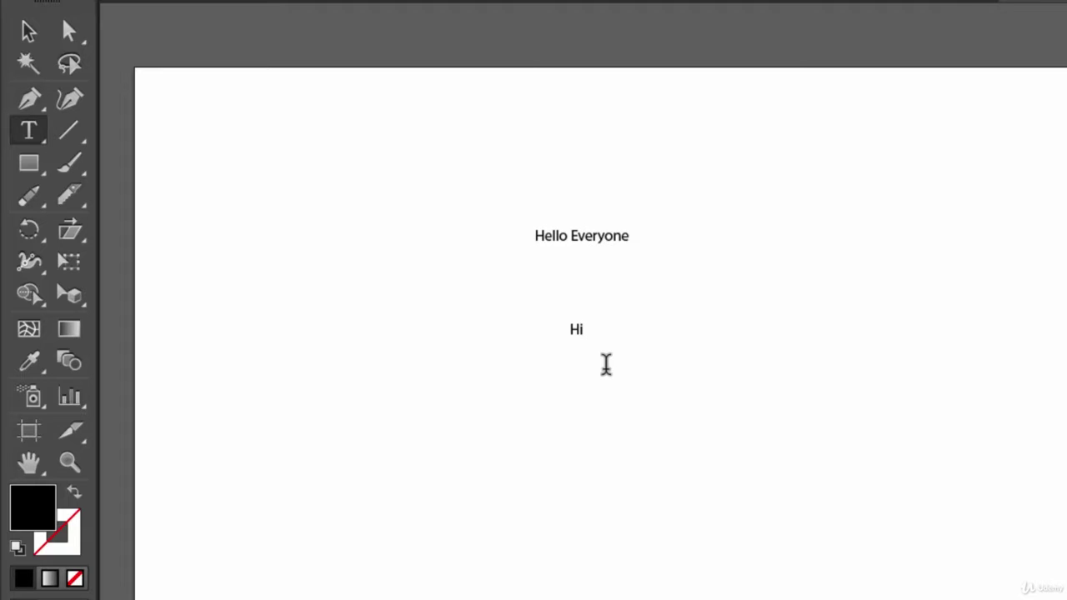
text(John)
key(BackSpace)
key(BackSpace)
text(hn)
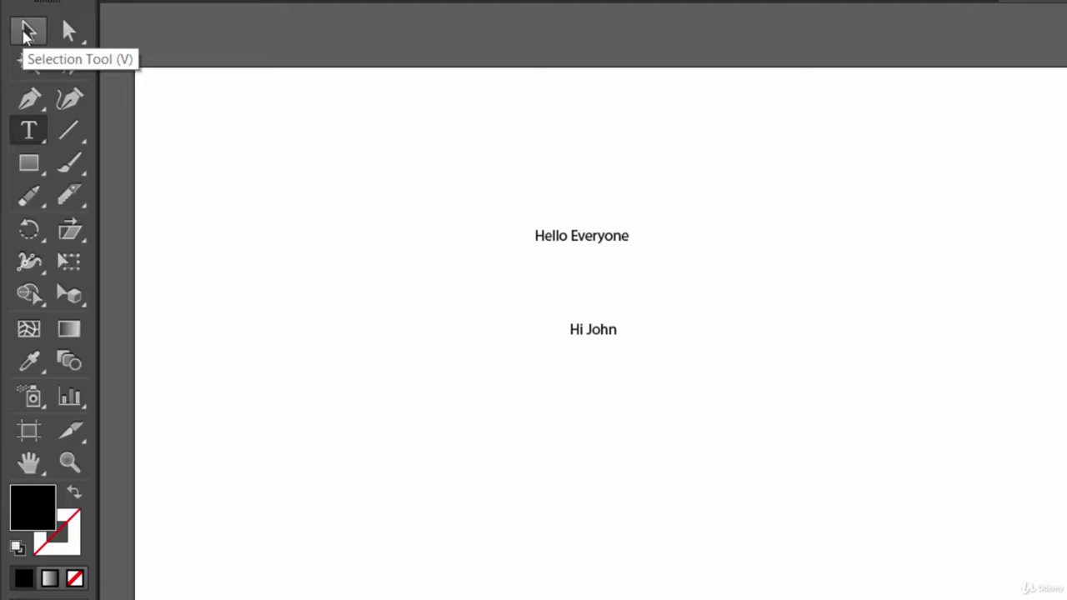
click(25, 31)
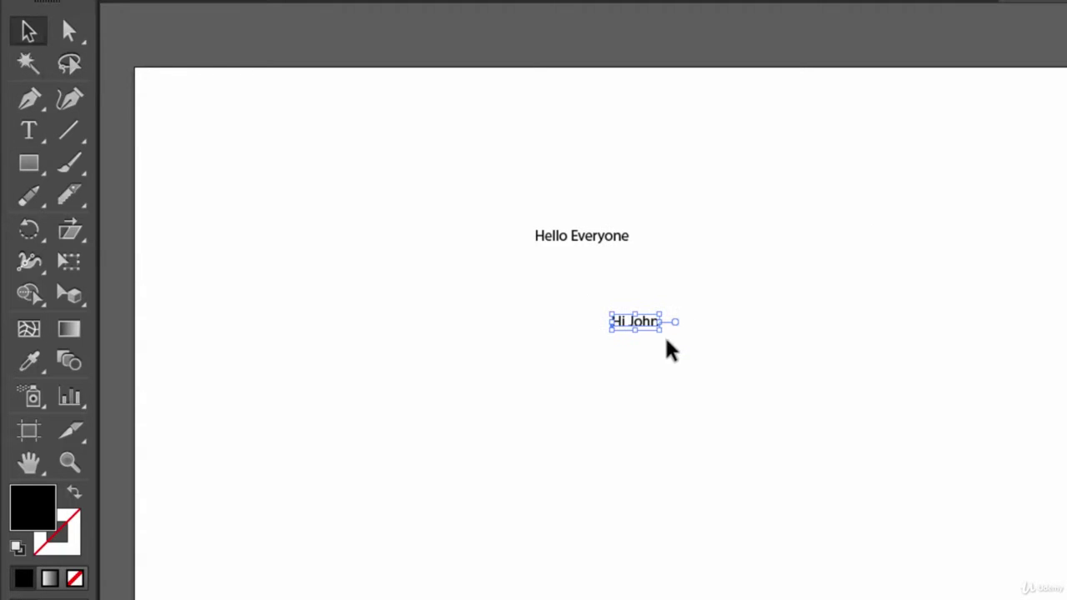
Step: Move the "Hi" greeting further to the right and enlarge it to about 109 pt
drag(633, 316, 801, 315)
drag(648, 329, 712, 328)
click(777, 442)
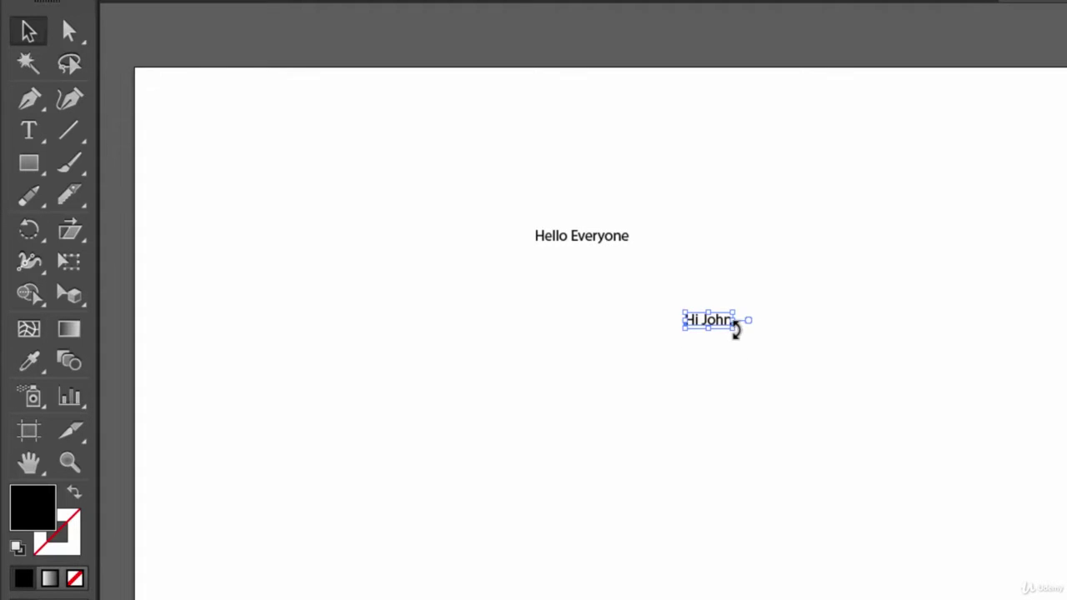
drag(738, 331, 1010, 472)
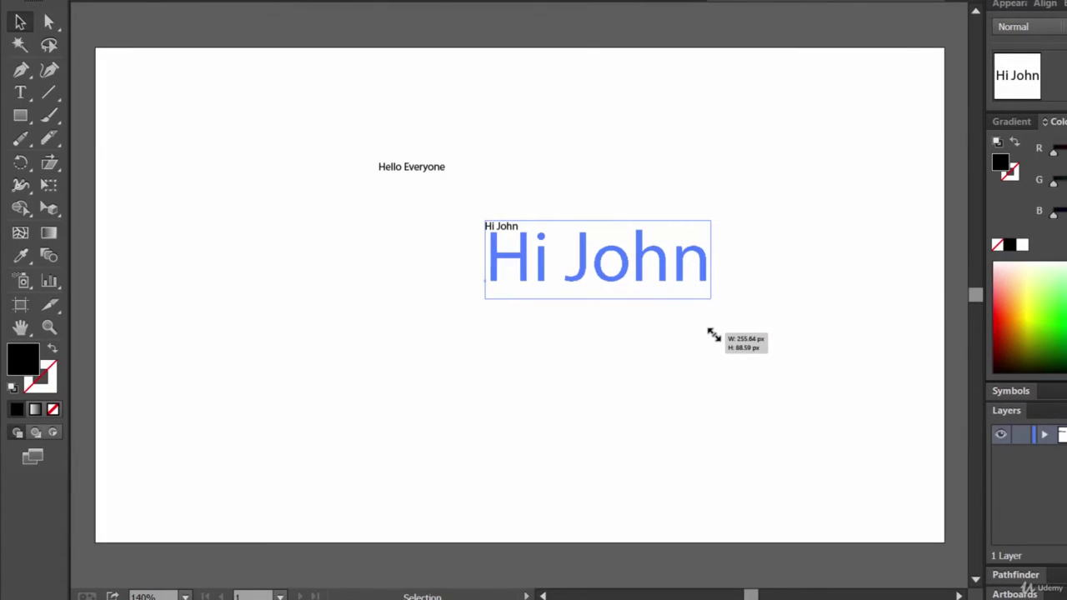
drag(713, 334, 613, 314)
key(space)
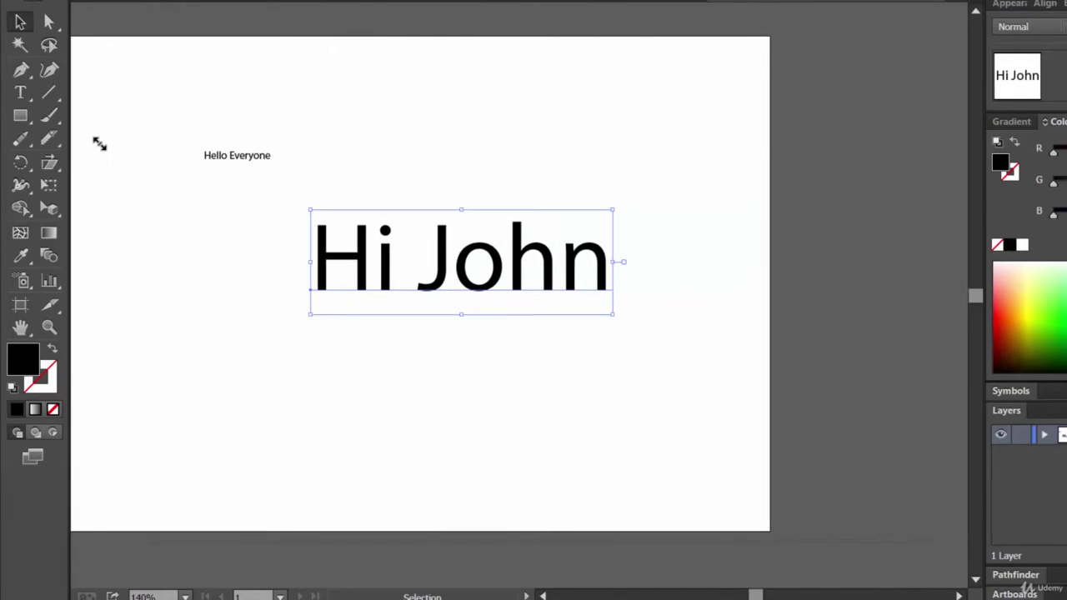
Step: Fill the enlarged "Hi" greeting with a red swatch
click(64, 0)
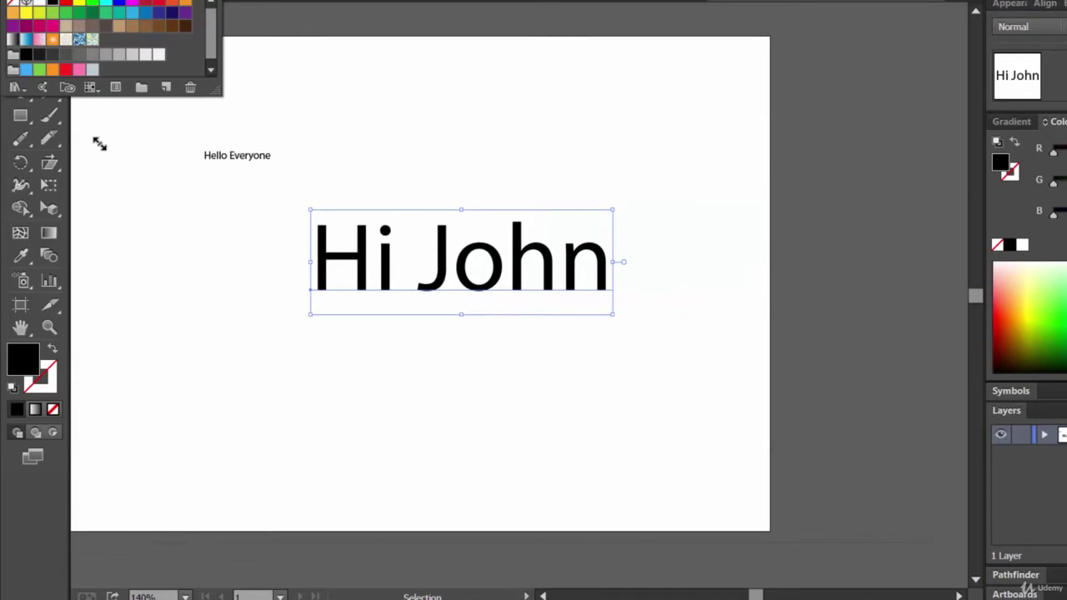
click(159, 3)
key(Escape)
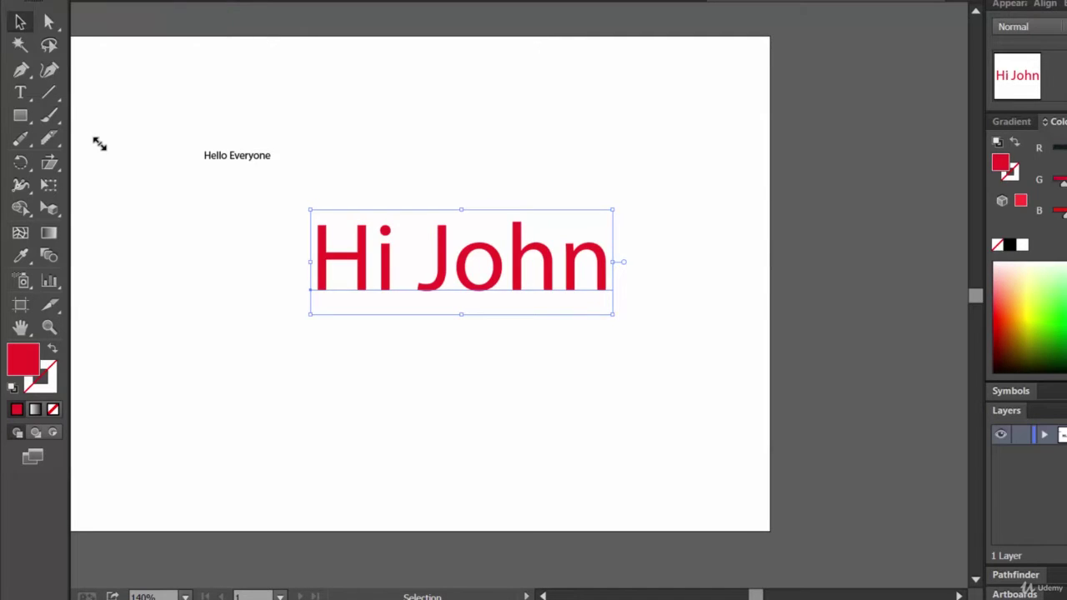
Step: Give the red greeting text a black stroke with a weight of 2 pt and deselect it
click(100, 1)
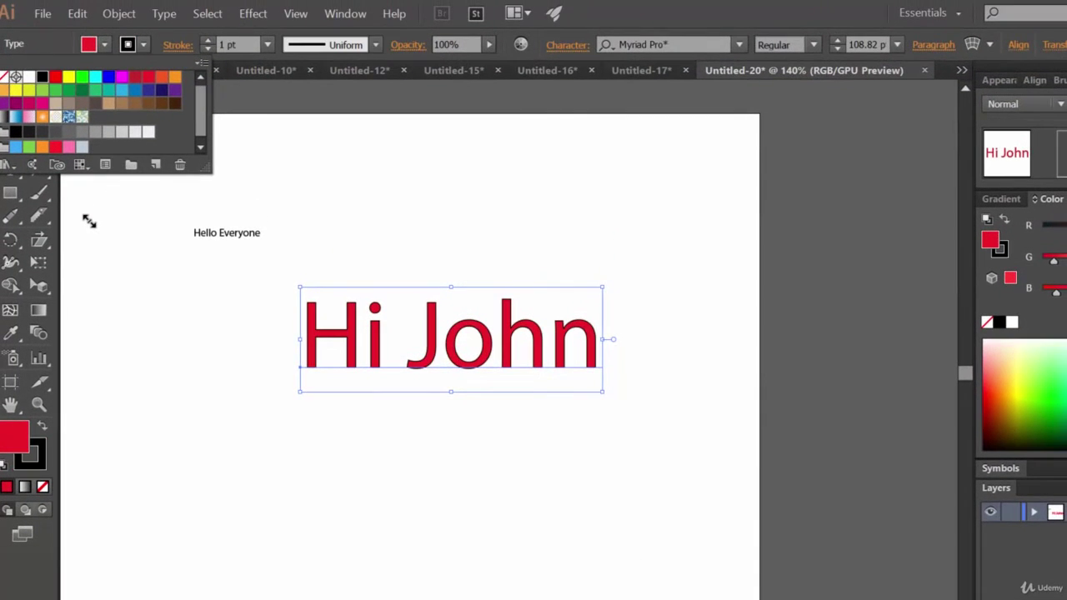
key(Escape)
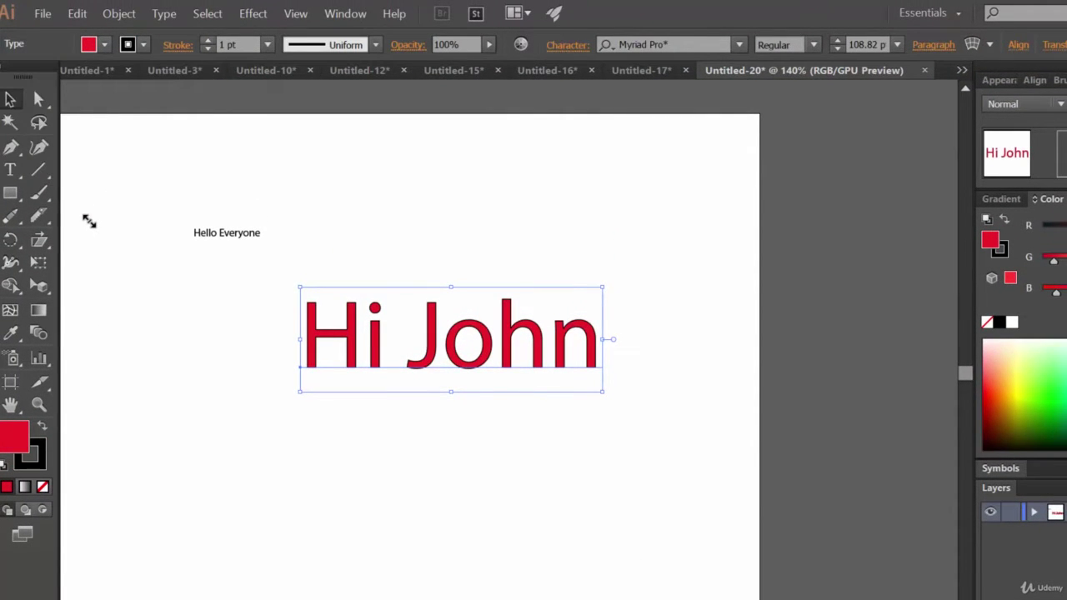
click(207, 40)
click(207, 49)
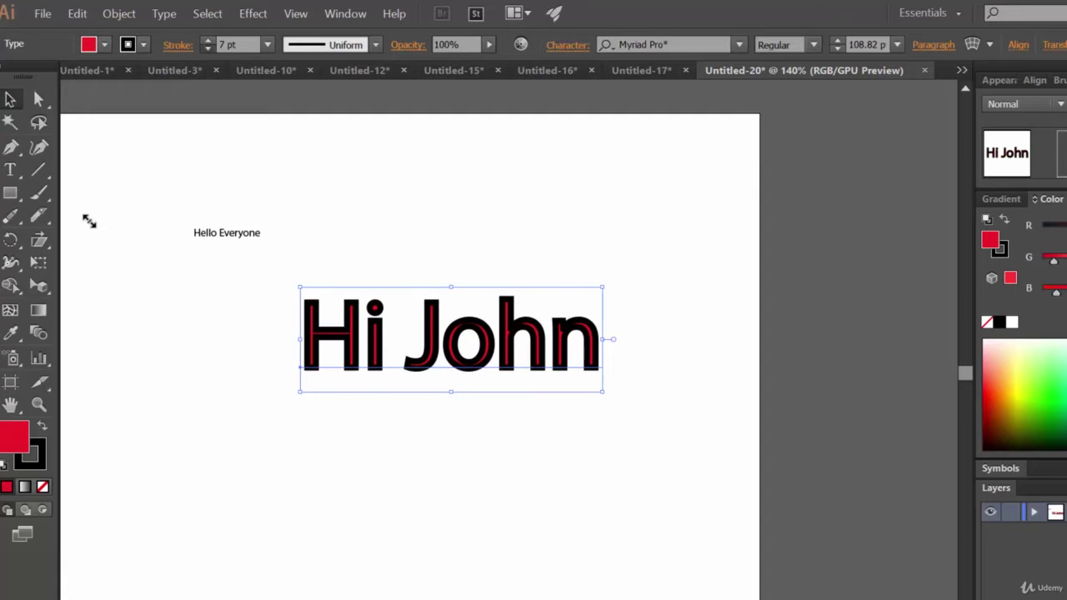
click(89, 221)
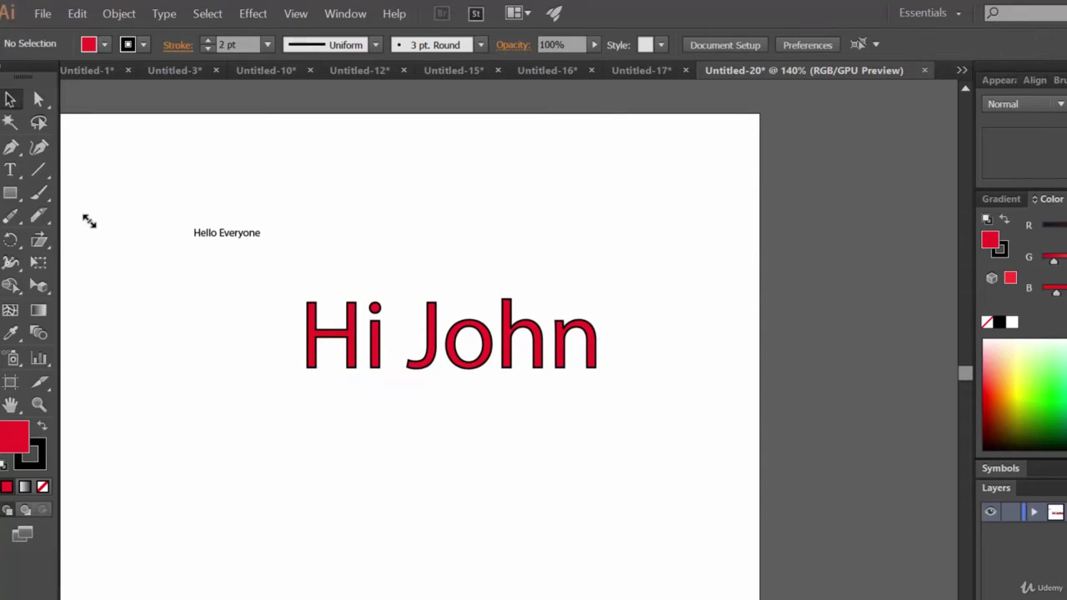
Step: Reposition the red greeting to the right of "Hello Everyone" and show the contents of its layer
drag(490, 327, 512, 236)
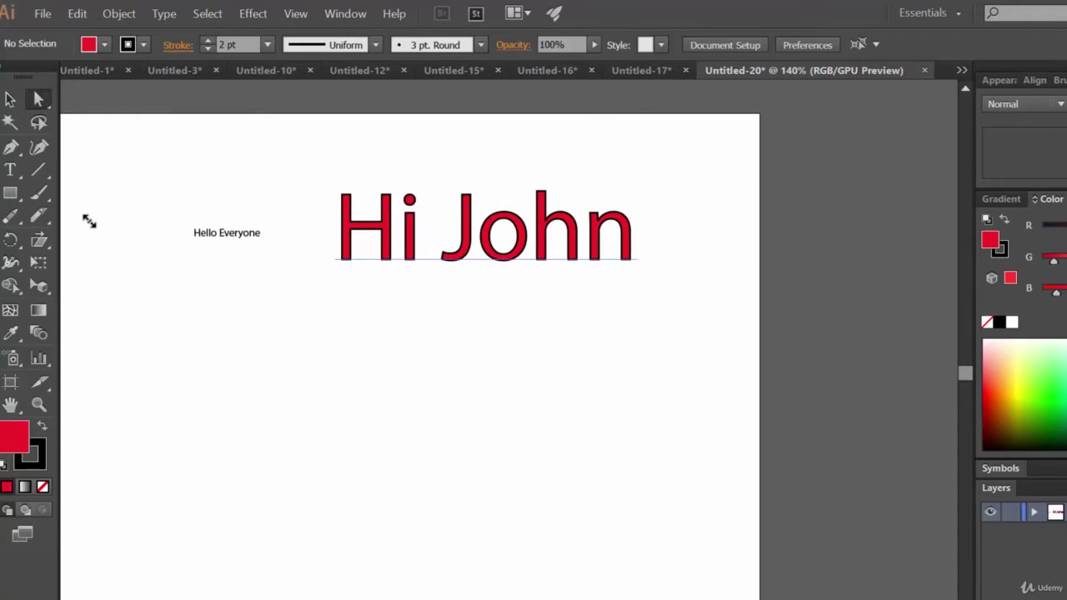
mouse_move(388, 230)
mouse_down()
mouse_move(382, 286)
mouse_move(387, 246)
mouse_move(409, 280)
mouse_move(408, 225)
mouse_up()
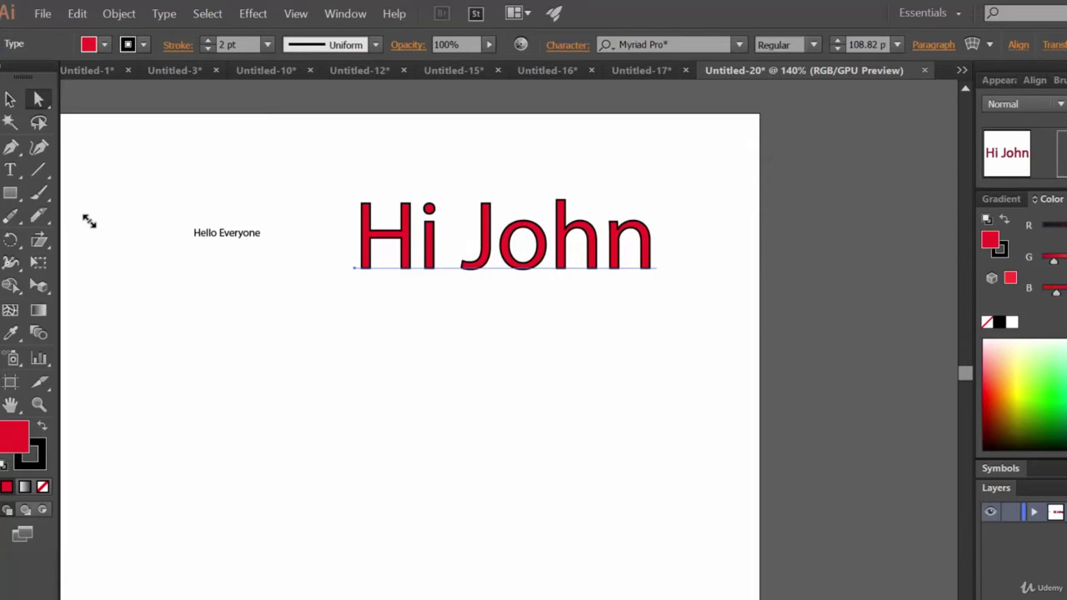
mouse_move(408, 253)
mouse_down()
mouse_move(399, 295)
mouse_move(402, 233)
mouse_move(410, 278)
mouse_up()
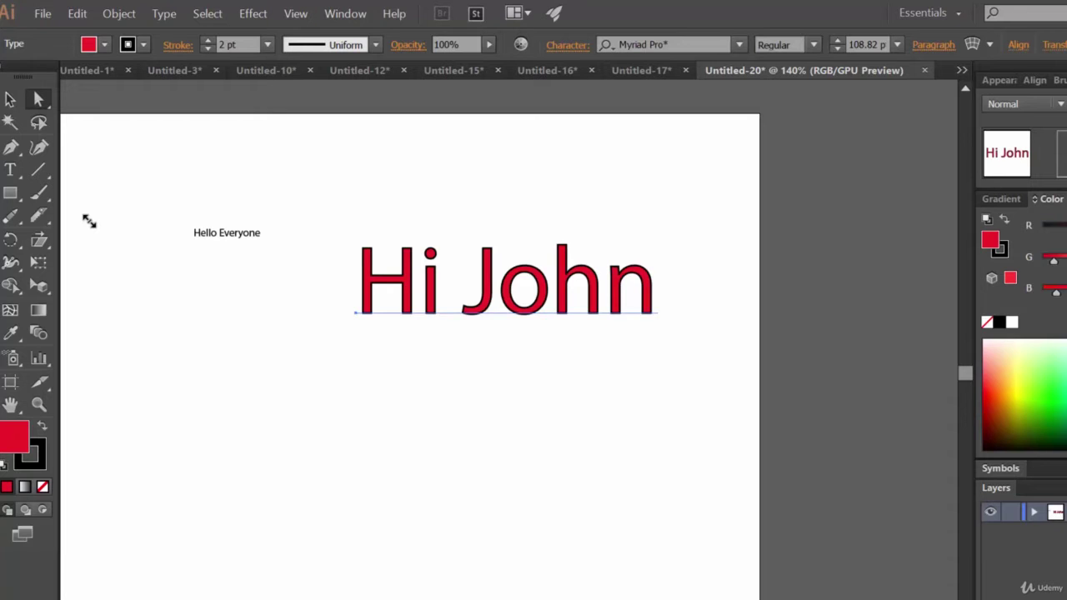
click(1035, 511)
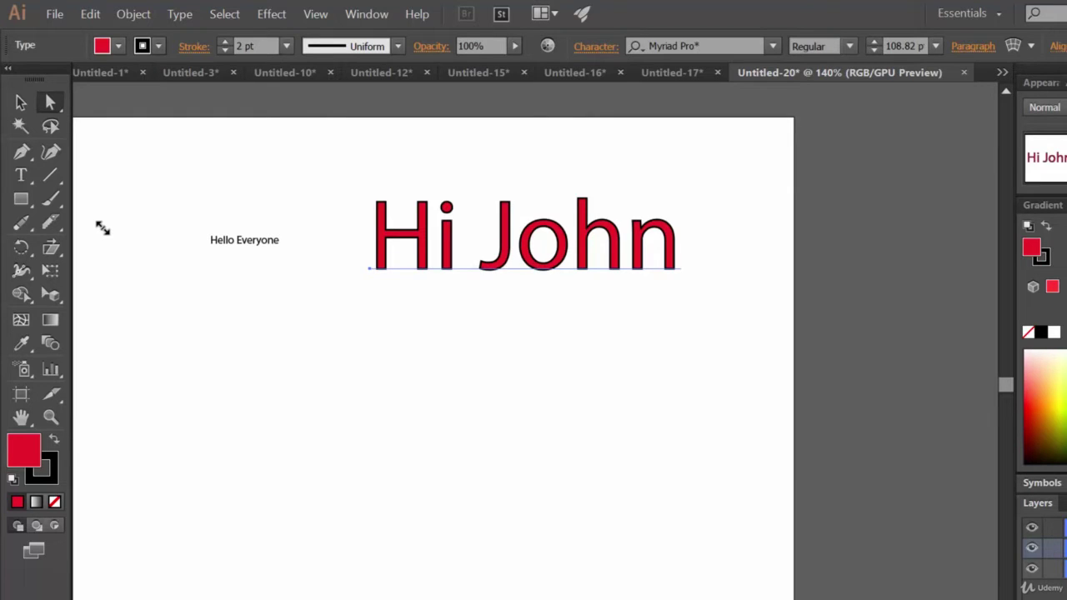
click(103, 227)
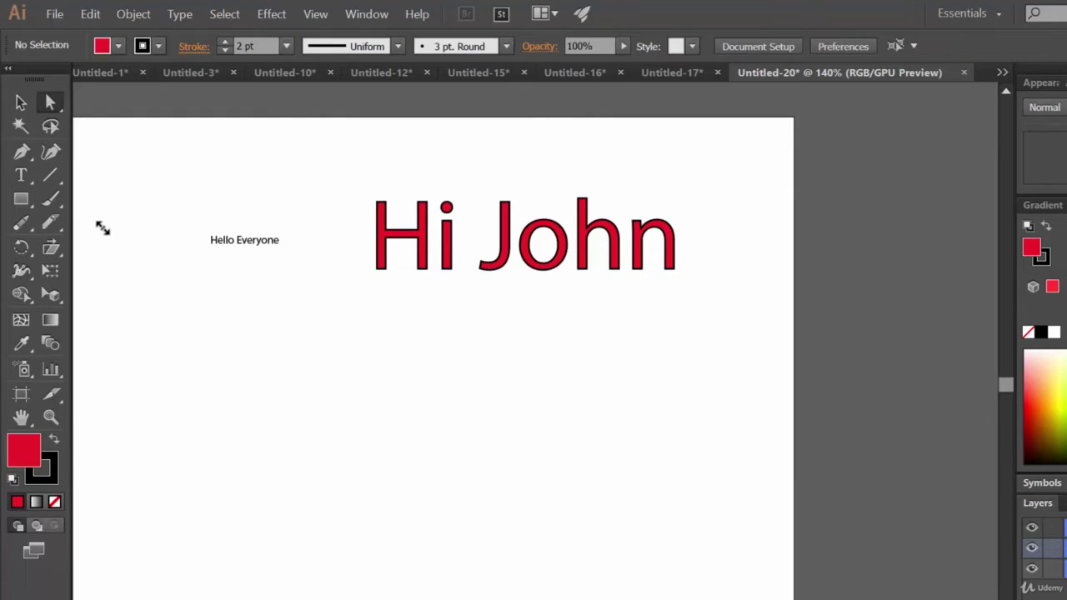
Step: Expand the red greeting text into editable shapes with the Object and Fill options, and deselect it
click(525, 242)
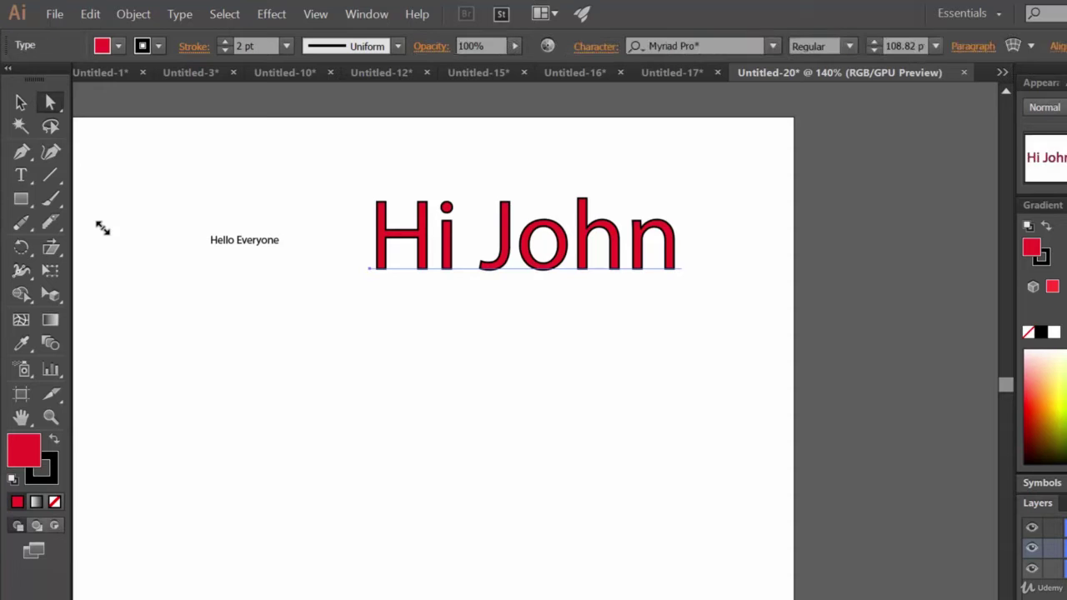
click(134, 14)
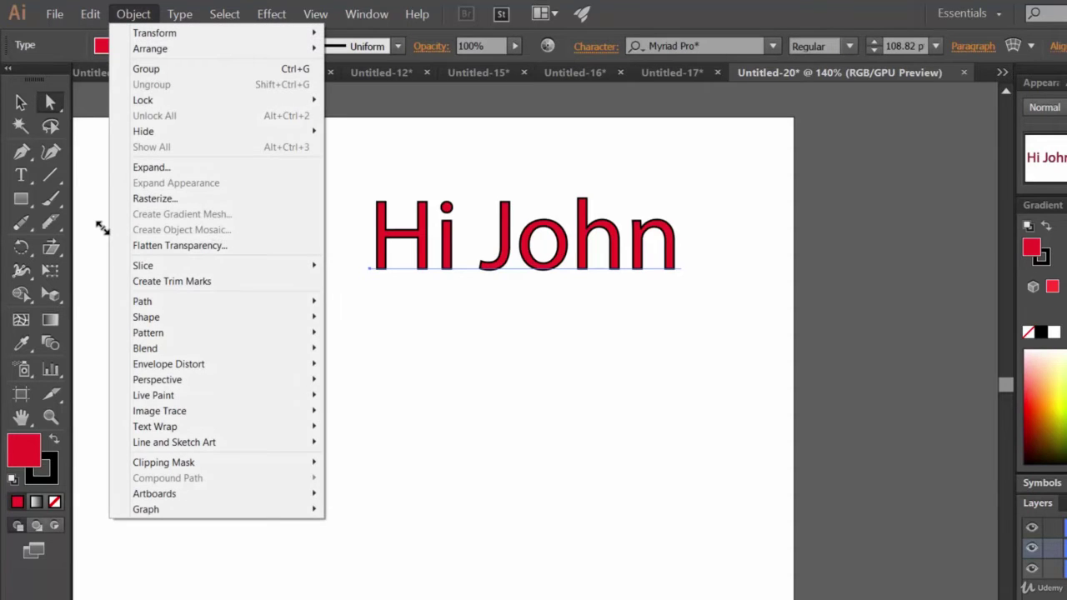
click(151, 167)
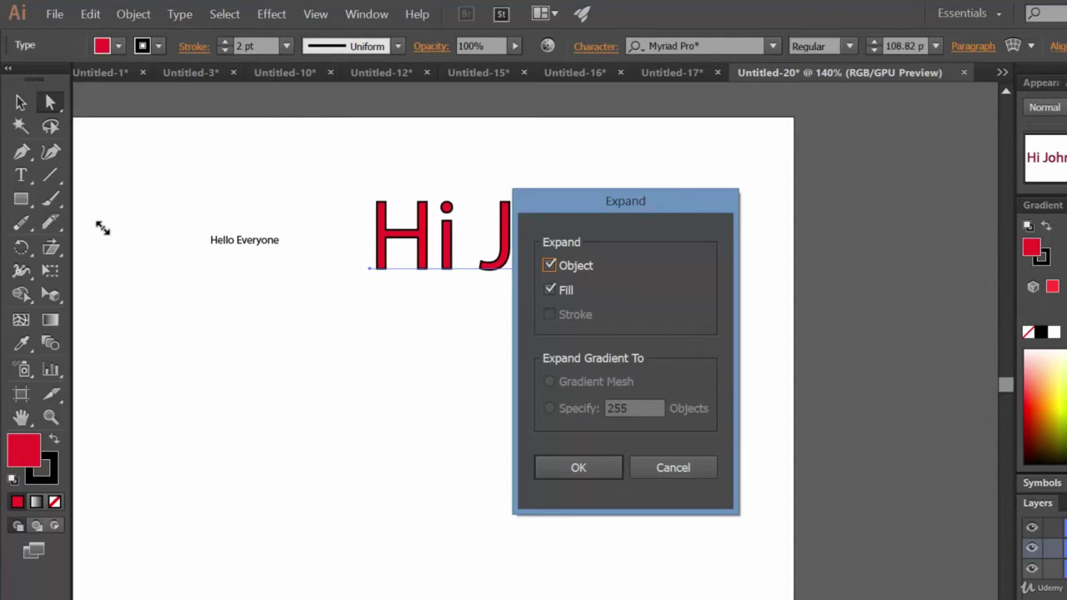
key(Return)
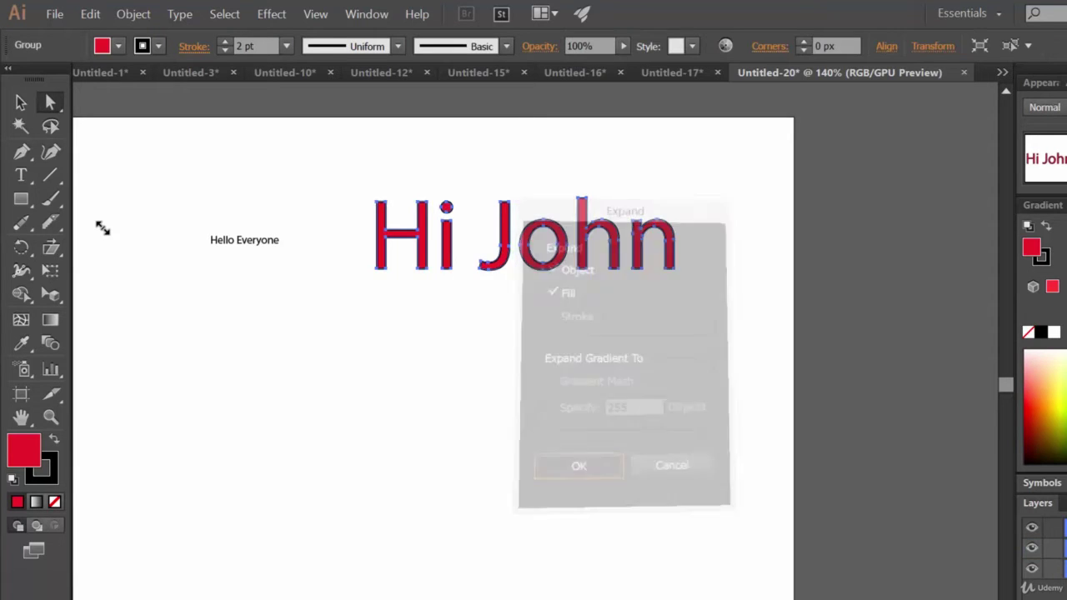
click(103, 227)
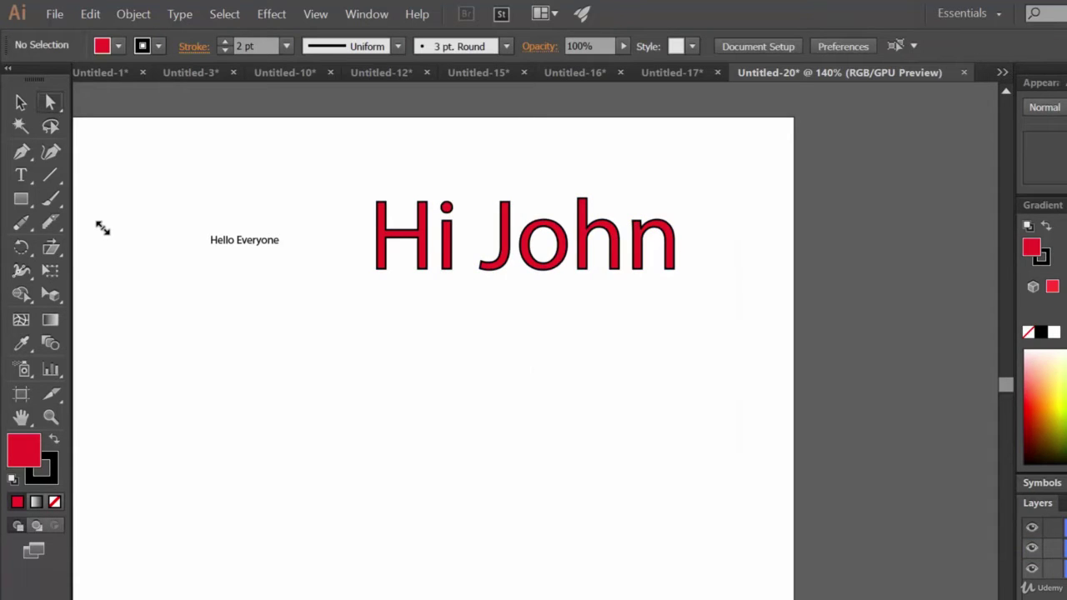
Step: Try to move the expanded letter H and the stem of the i downward individually, and undo both changes
drag(379, 240, 358, 296)
drag(452, 241, 452, 268)
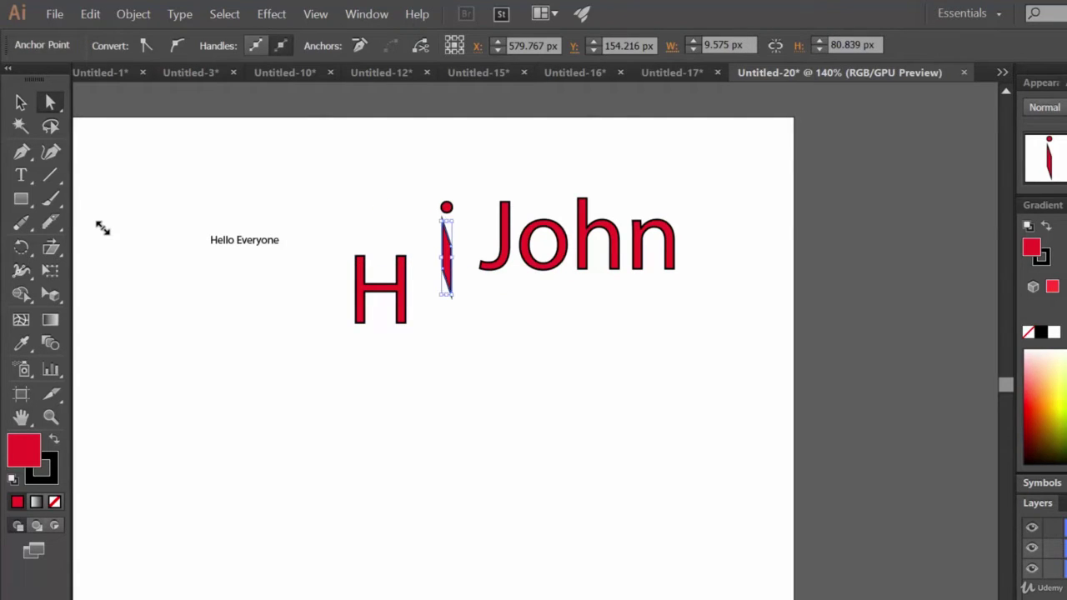
key(ctrl+z)
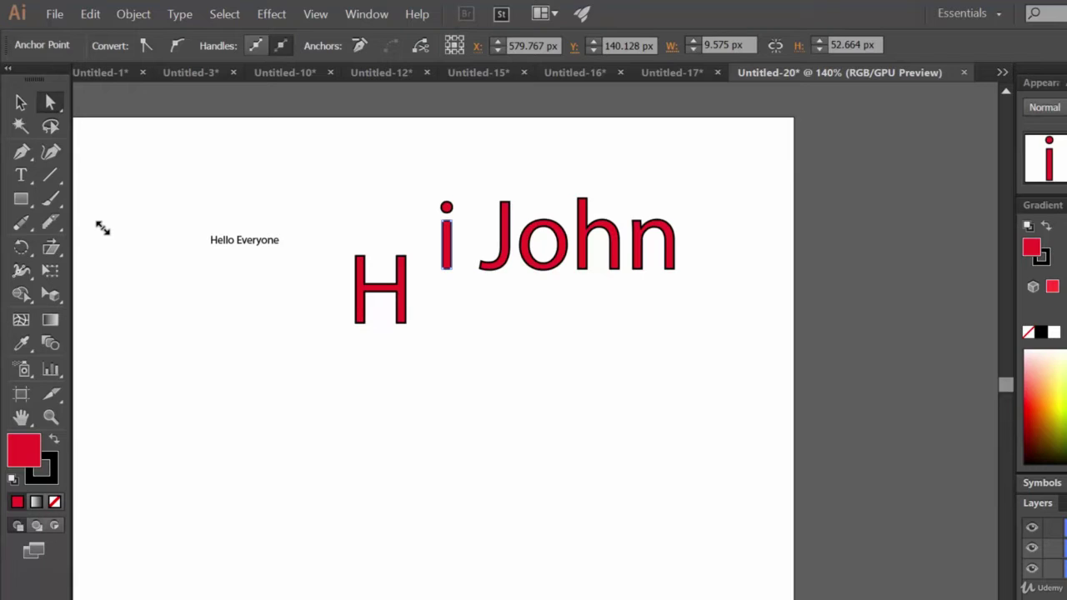
key(ctrl+z)
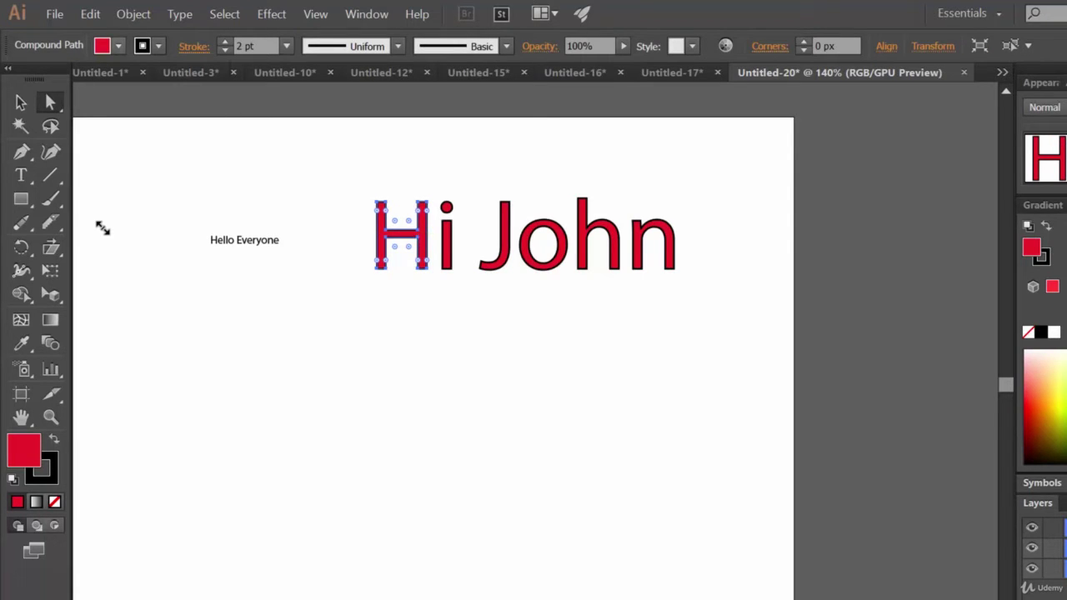
Step: Fill the expanded letter H of the red greeting with orange and deselect it
click(118, 46)
click(11, 93)
key(Escape)
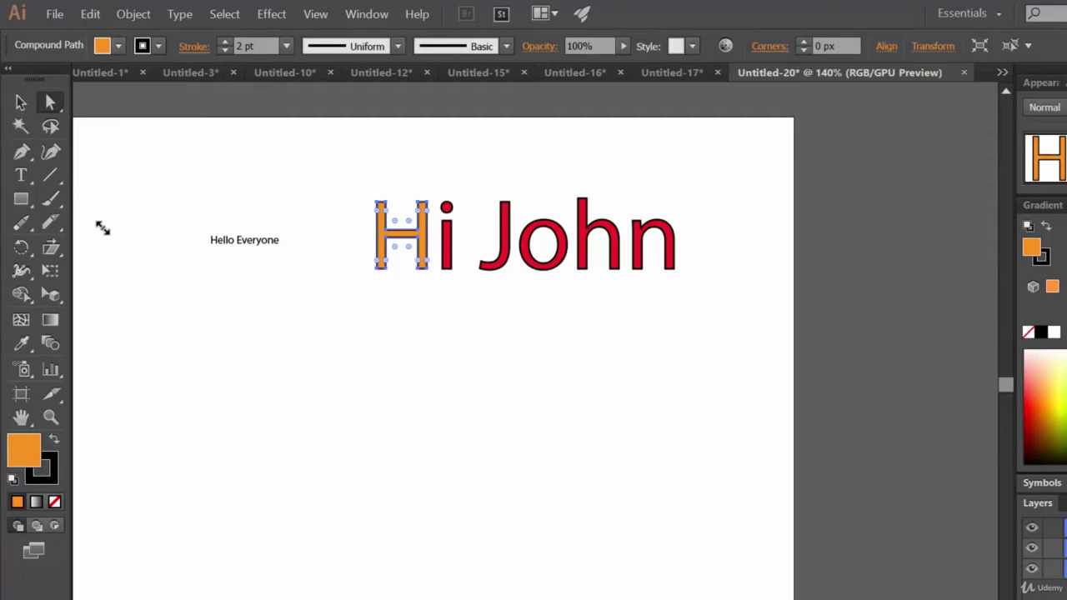
click(467, 341)
Step: Fill the expanded letter J of the greeting with dark blue and deselect it
click(505, 233)
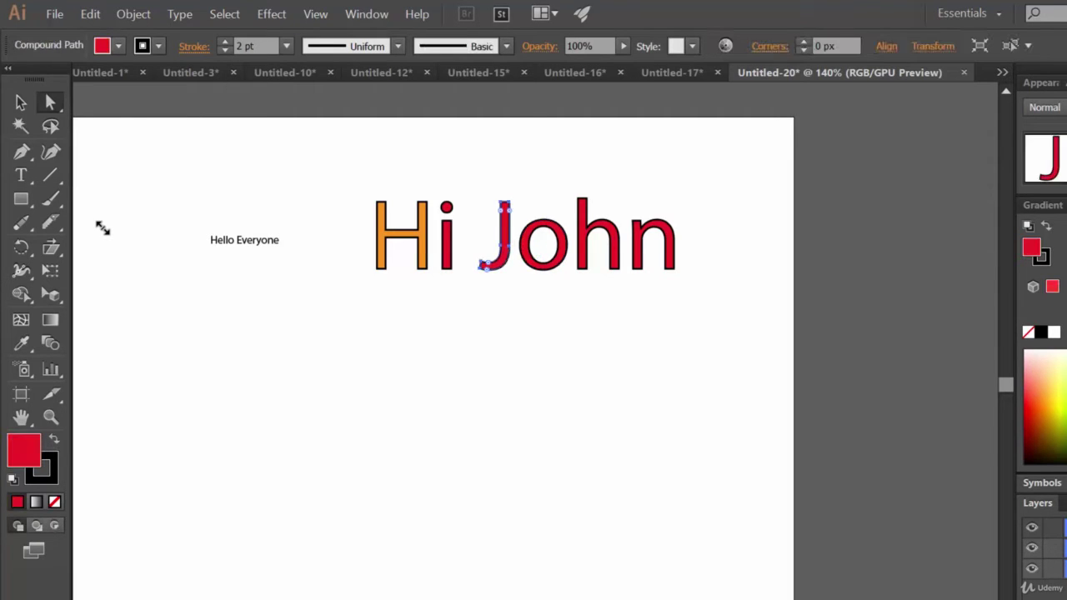
click(119, 46)
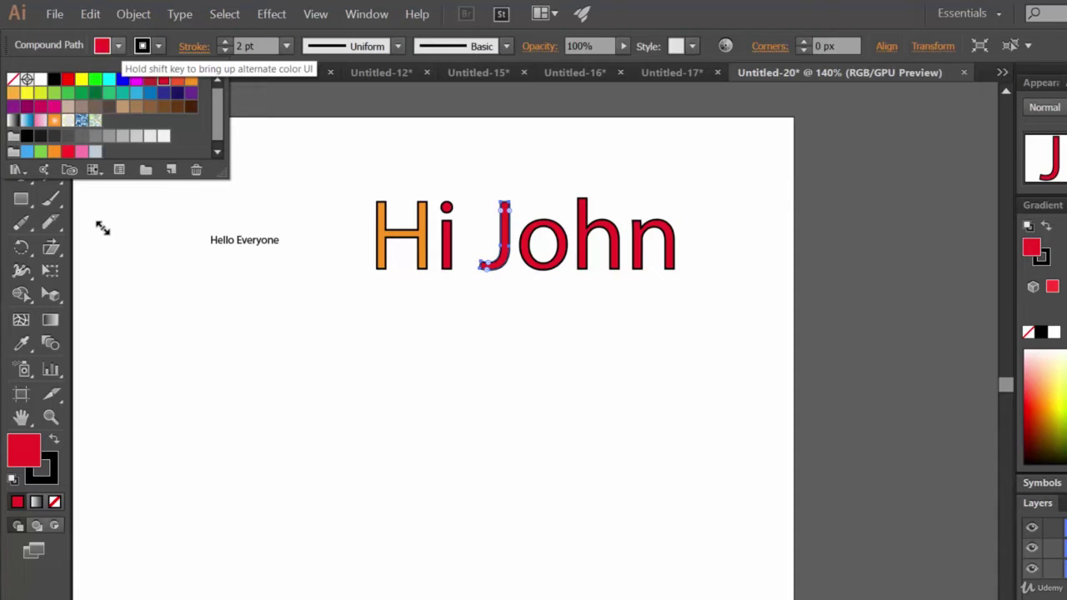
click(178, 93)
click(467, 342)
click(467, 342)
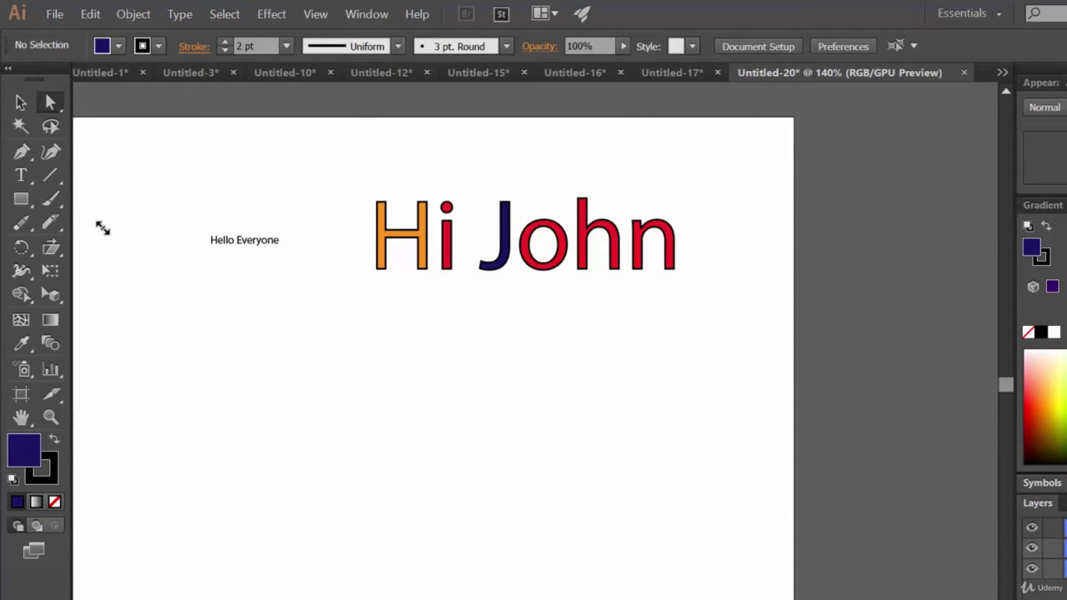
Step: Add the point text "Life Is Beautiful" in the empty area below the greeting
click(21, 175)
click(303, 405)
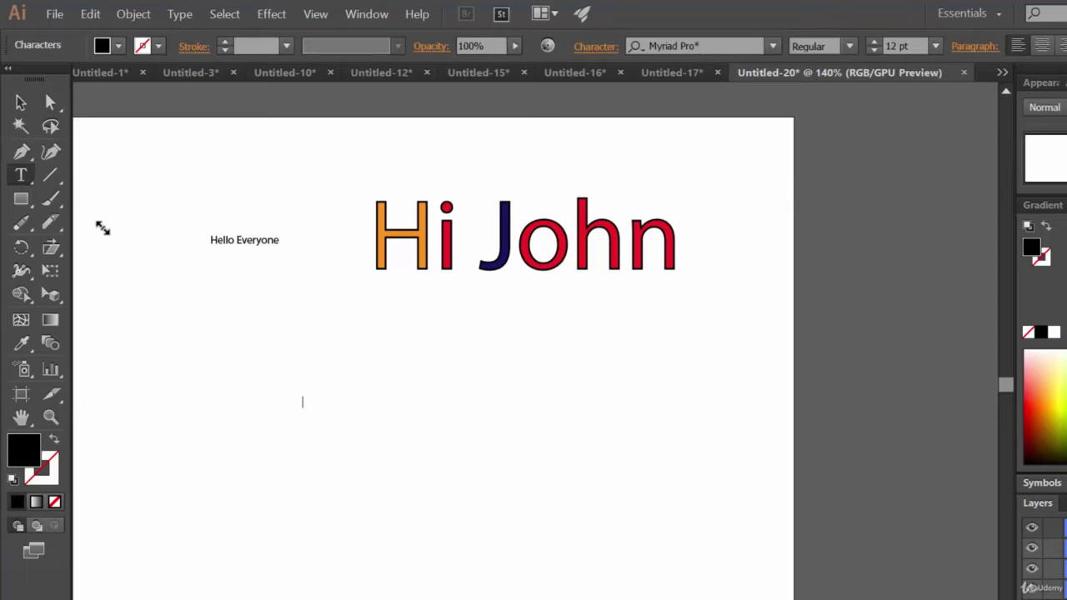
text(ife Is Beautif)
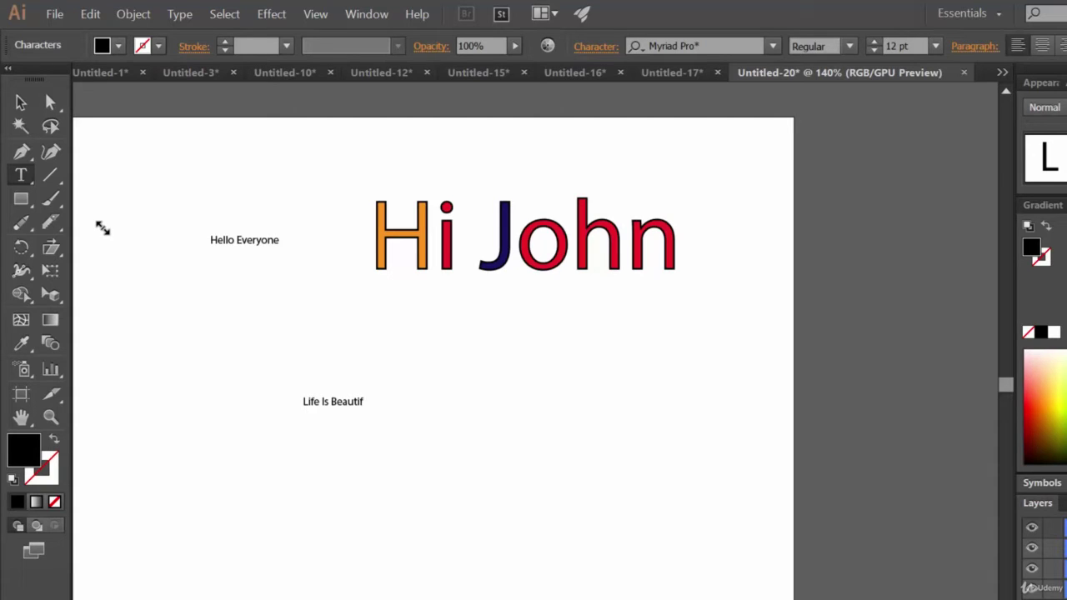
text(ul)
Step: Enlarge the "Life Is Beautiful" text with the Selection tool to about 66.54 pt, stretching it freely, and deselect it
click(19, 125)
click(21, 102)
mouse_move(373, 409)
mouse_down()
mouse_move(452, 477)
mouse_move(559, 515)
mouse_move(633, 522)
mouse_move(569, 463)
mouse_up()
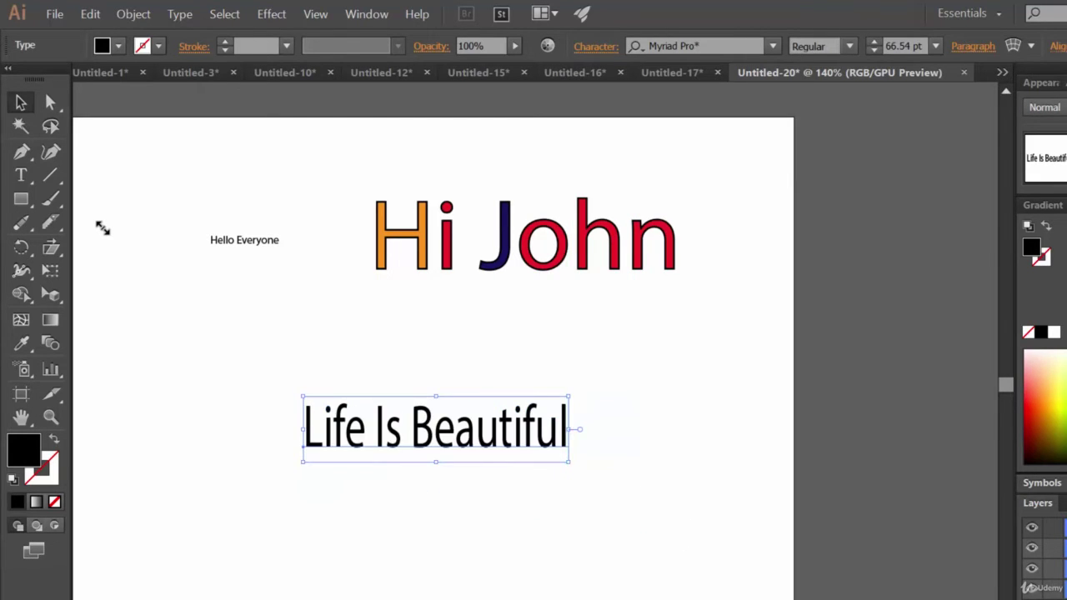
click(621, 502)
Step: Examine the opacity and Character settings of the "Life Is Beautiful" text
click(500, 432)
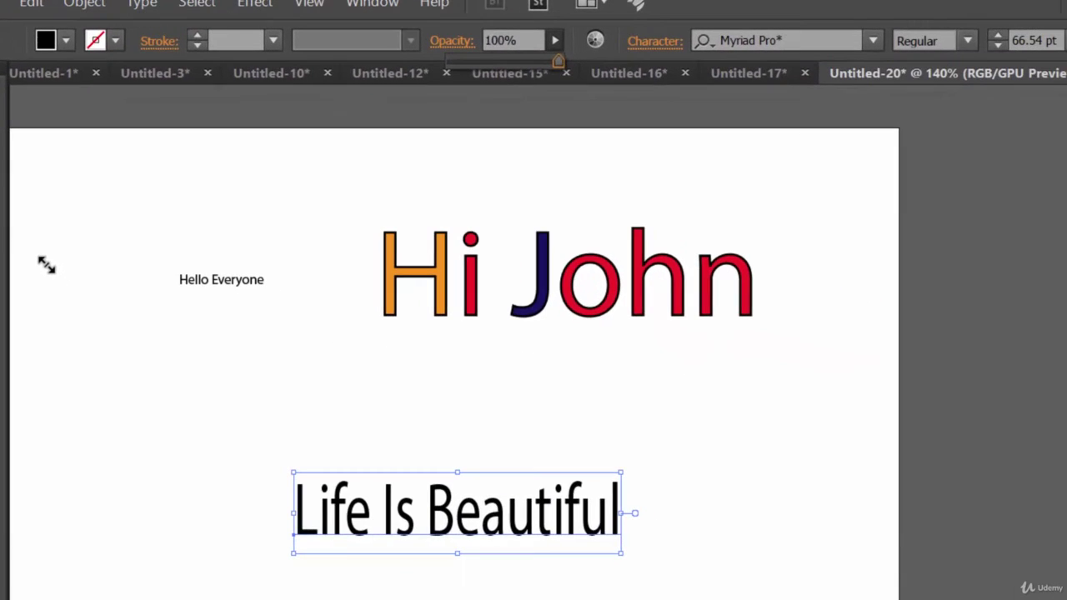
mouse_move(559, 61)
mouse_down()
mouse_move(493, 61)
mouse_move(559, 61)
mouse_up()
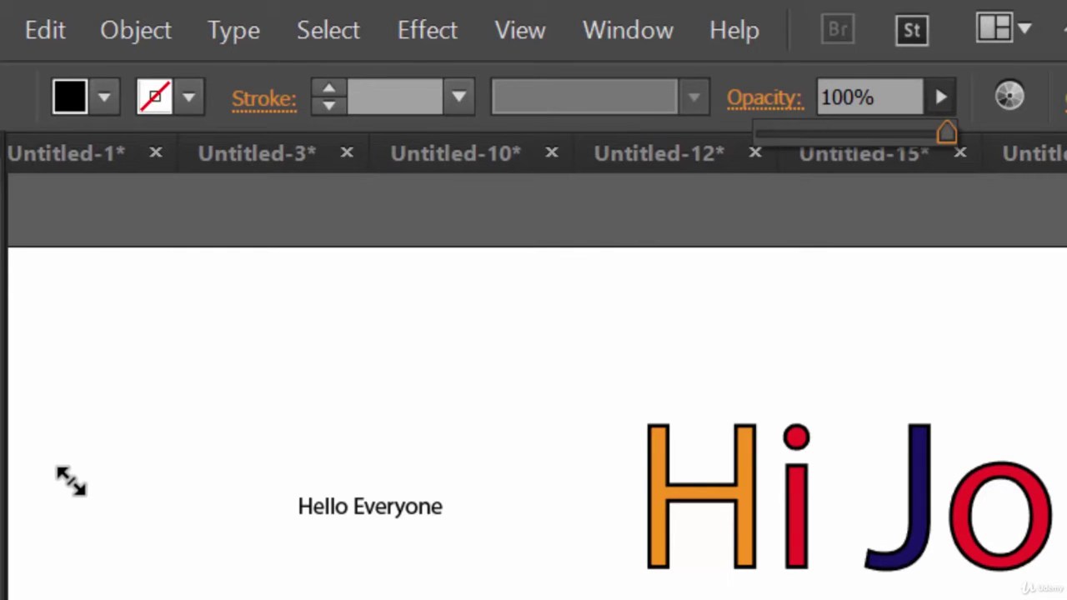
click(1034, 89)
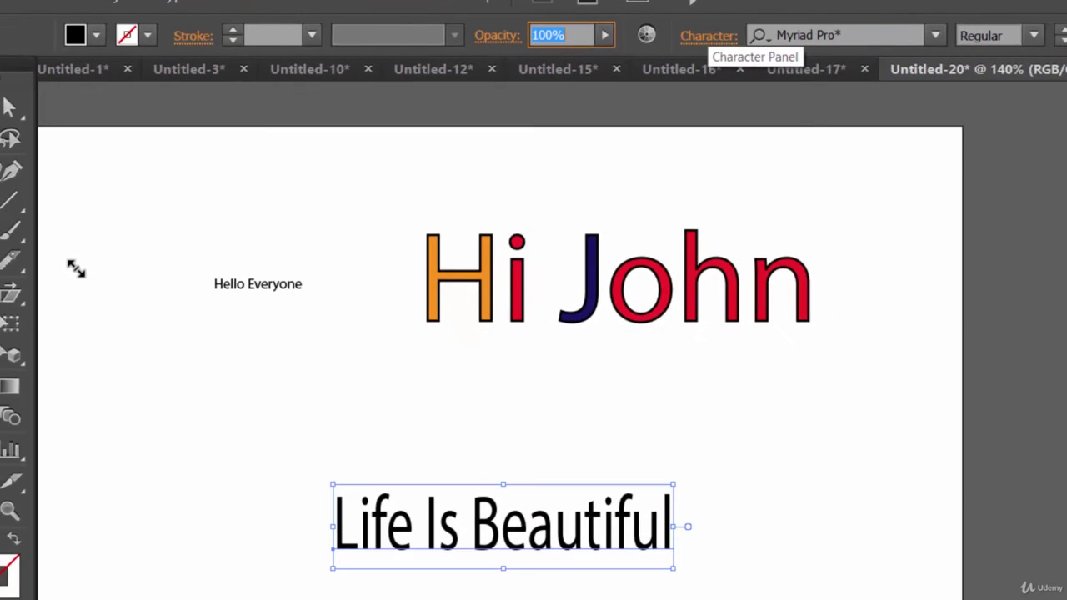
click(709, 35)
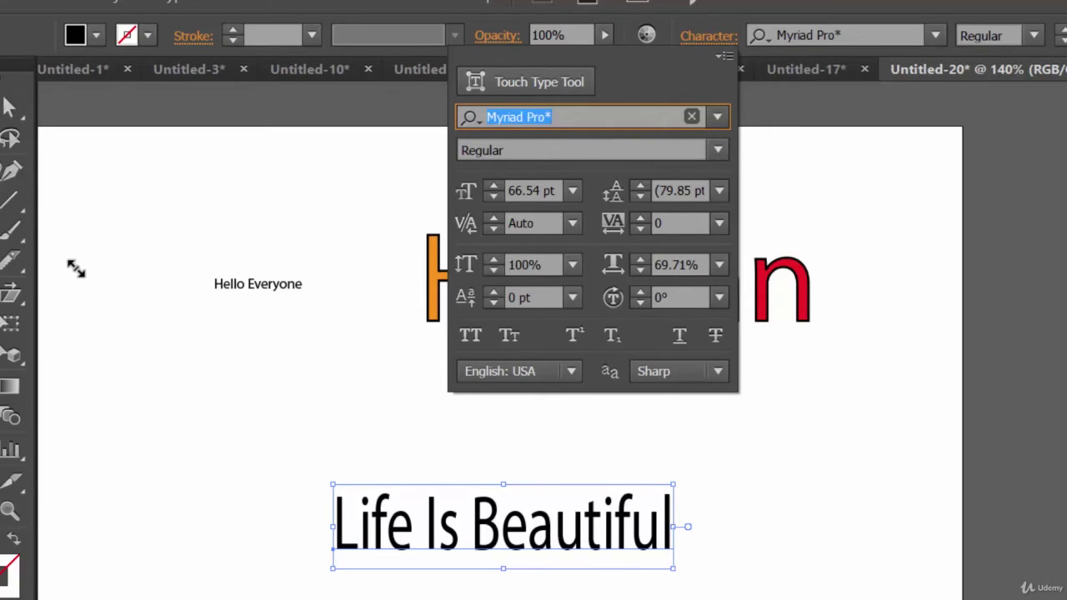
key(Escape)
Step: Browse the font families, set the "Life Is Beautiful" text to Bauhaus 93, and deselect it
click(935, 35)
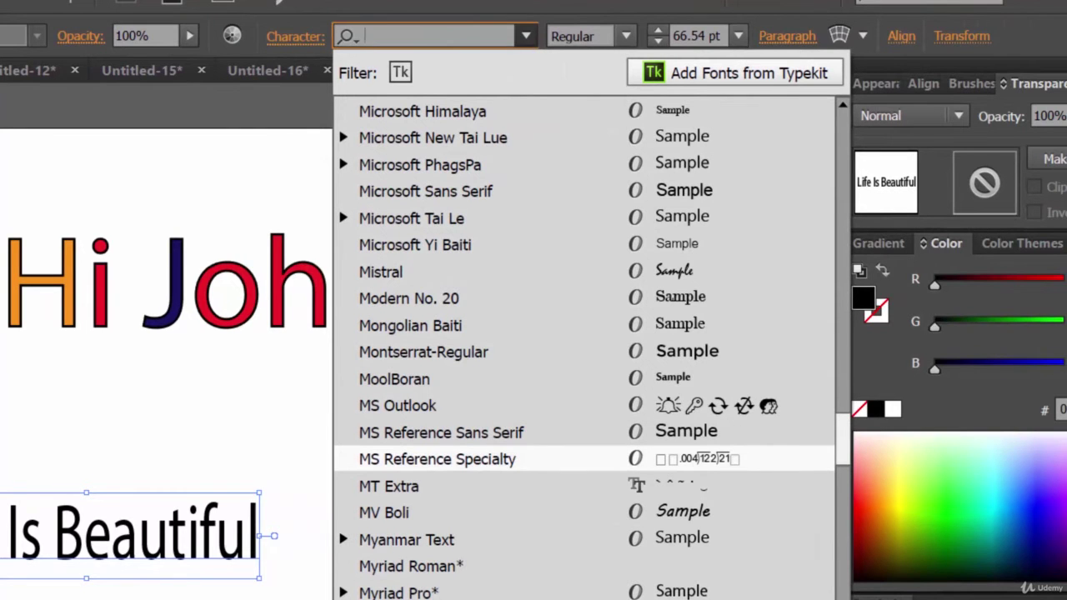
scroll(583, 346, down, 5)
scroll(584, 500, down, 5)
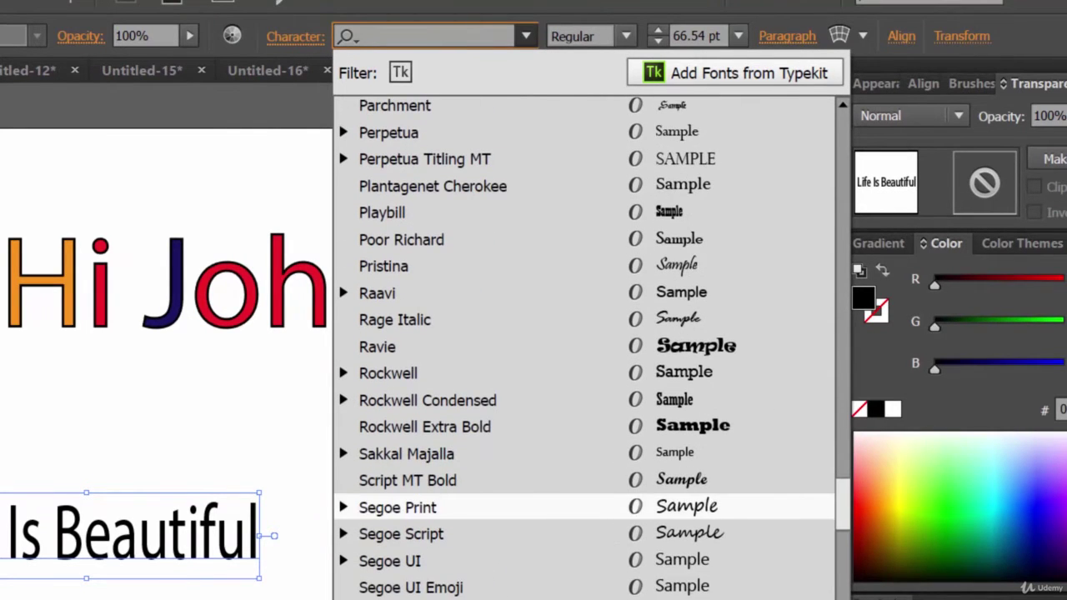
drag(843, 504, 843, 140)
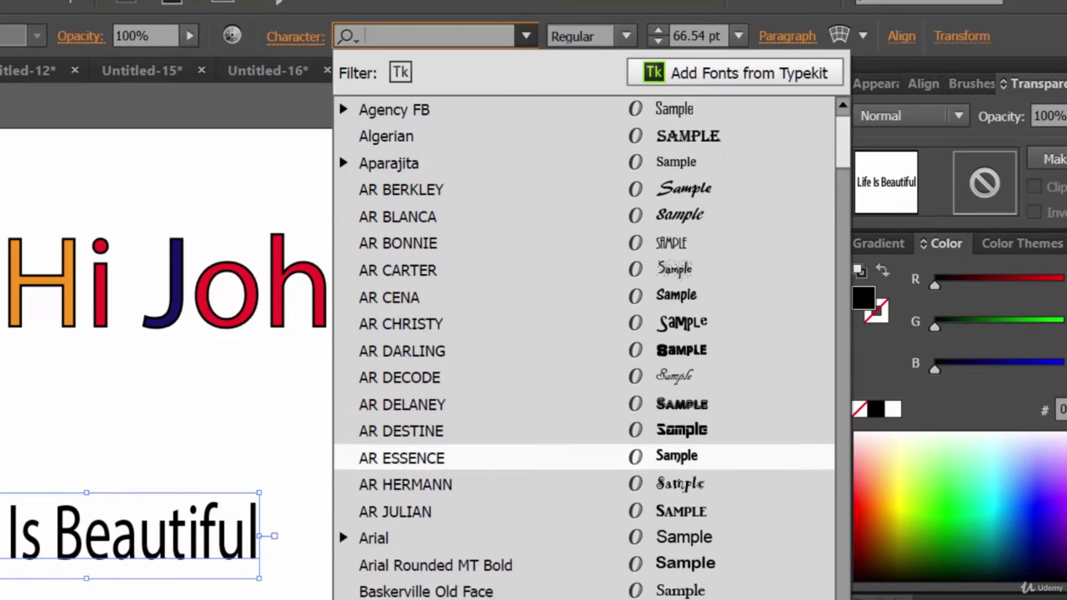
click(491, 599)
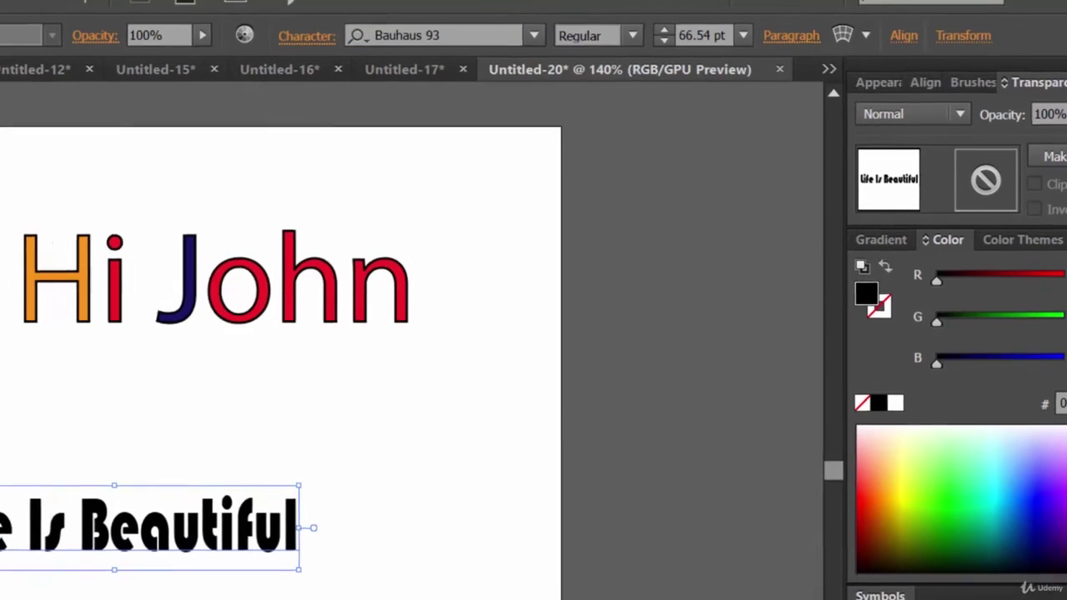
click(358, 417)
Step: Search the fonts for "br", apply Britannic Bold to the "Life Is Beautiful" text, and deselect it
click(183, 530)
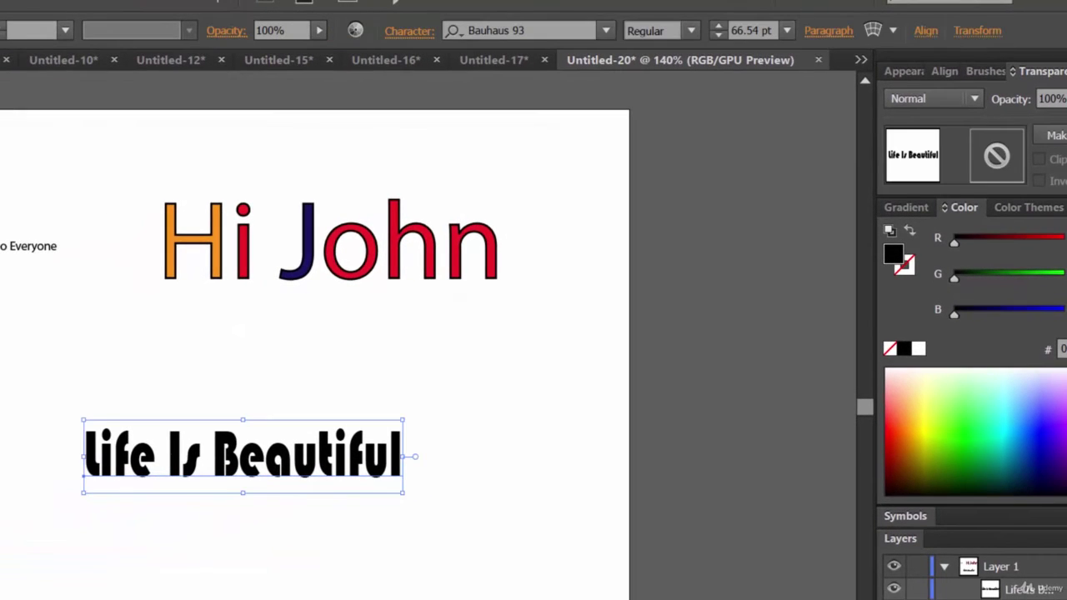
click(606, 30)
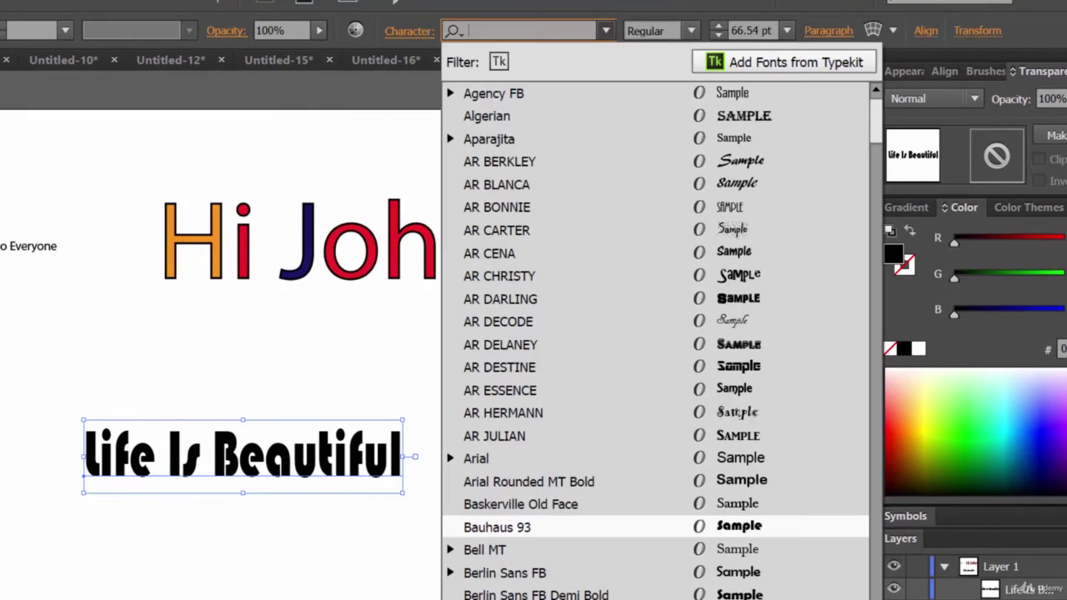
text(br)
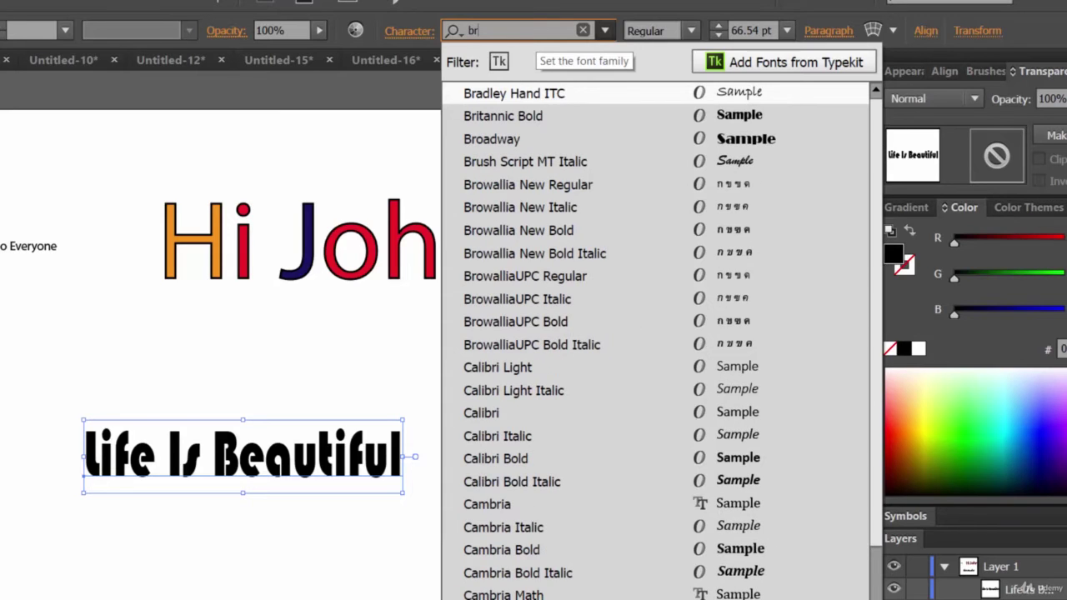
key(Down)
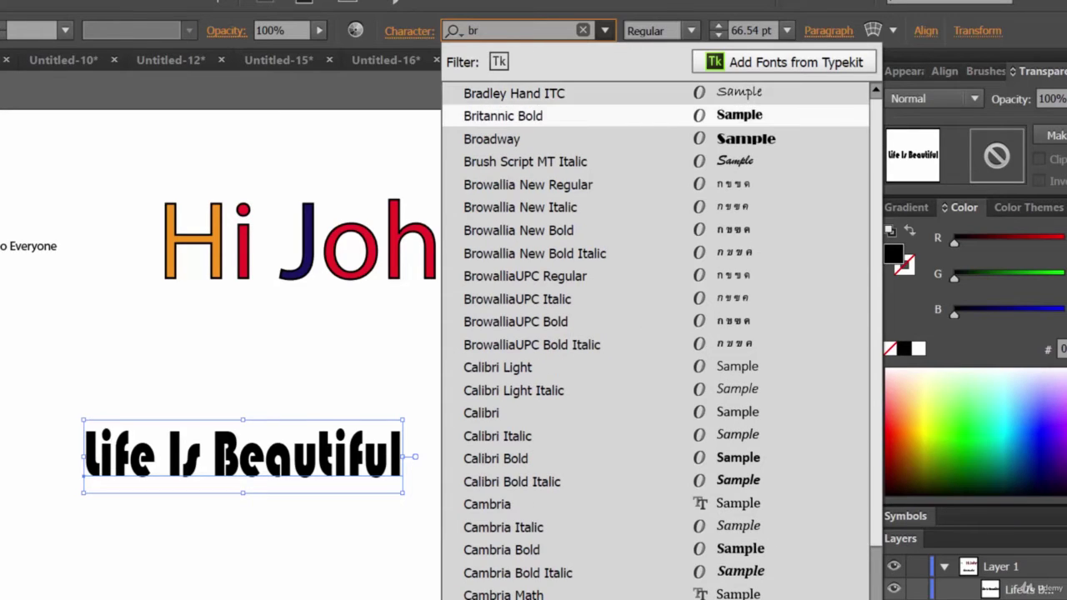
key(Return)
click(466, 367)
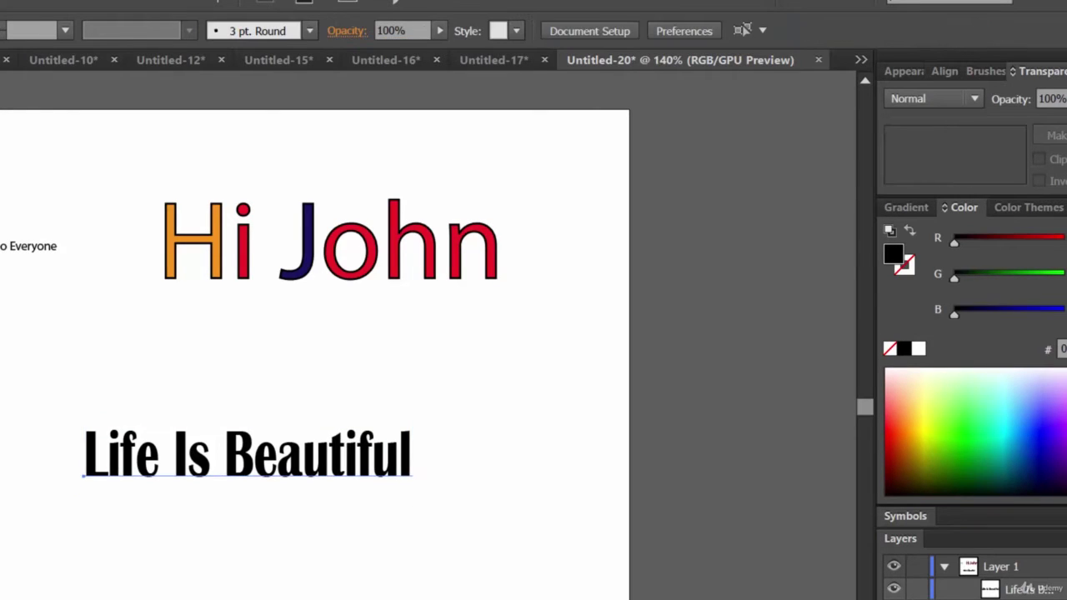
Step: Change the font family of the "Life Is Beautiful" text to Arial
click(250, 457)
click(606, 31)
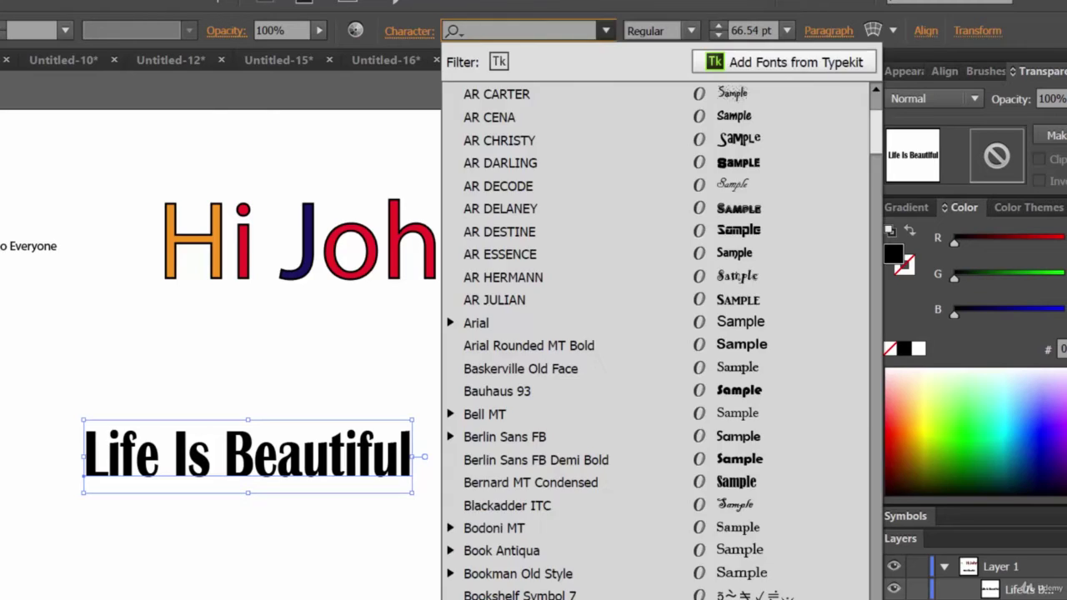
click(691, 30)
click(691, 31)
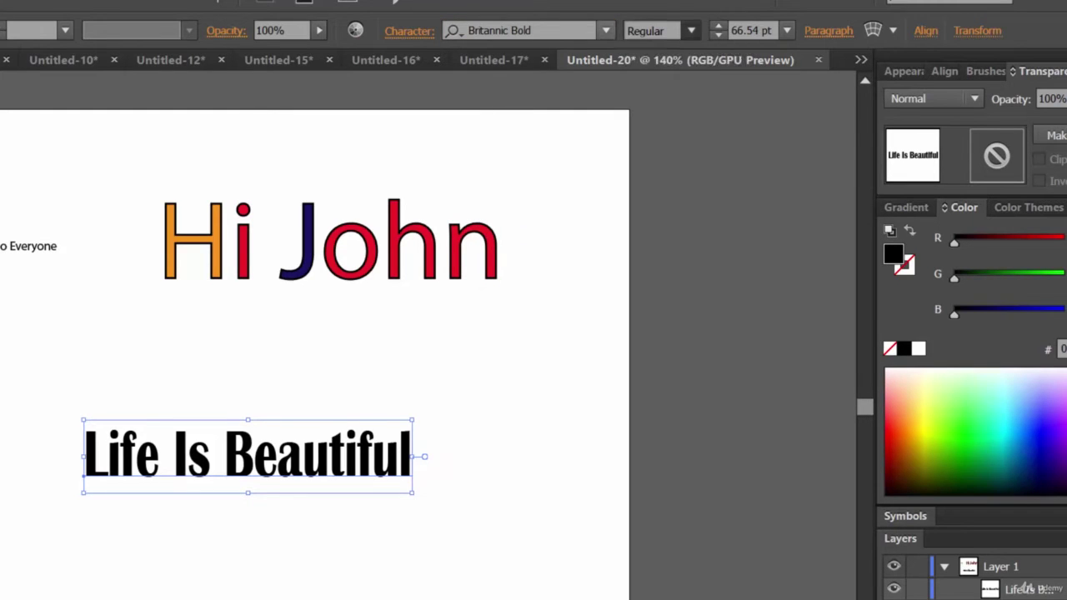
click(606, 31)
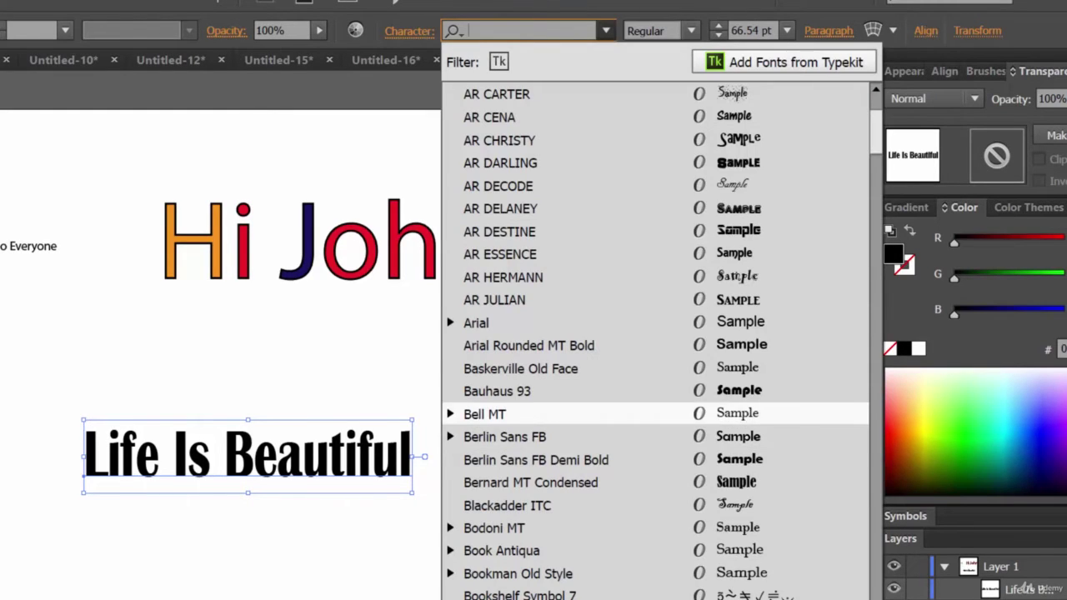
click(476, 323)
Step: Try the Narrow and Narrow Italic font styles on the Arial text, and return it to Regular
click(691, 31)
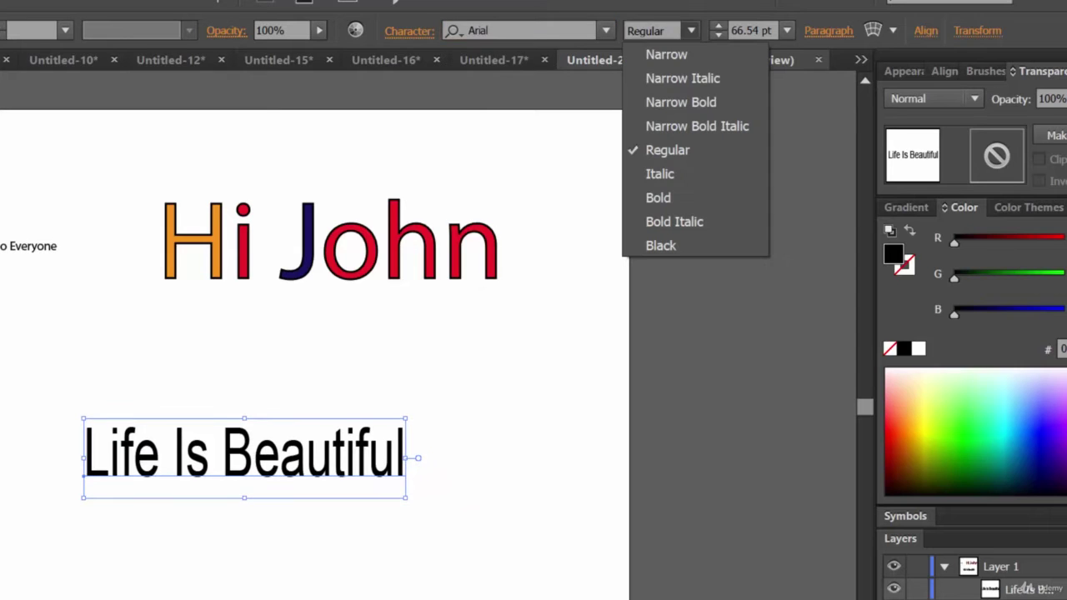
click(659, 53)
click(691, 31)
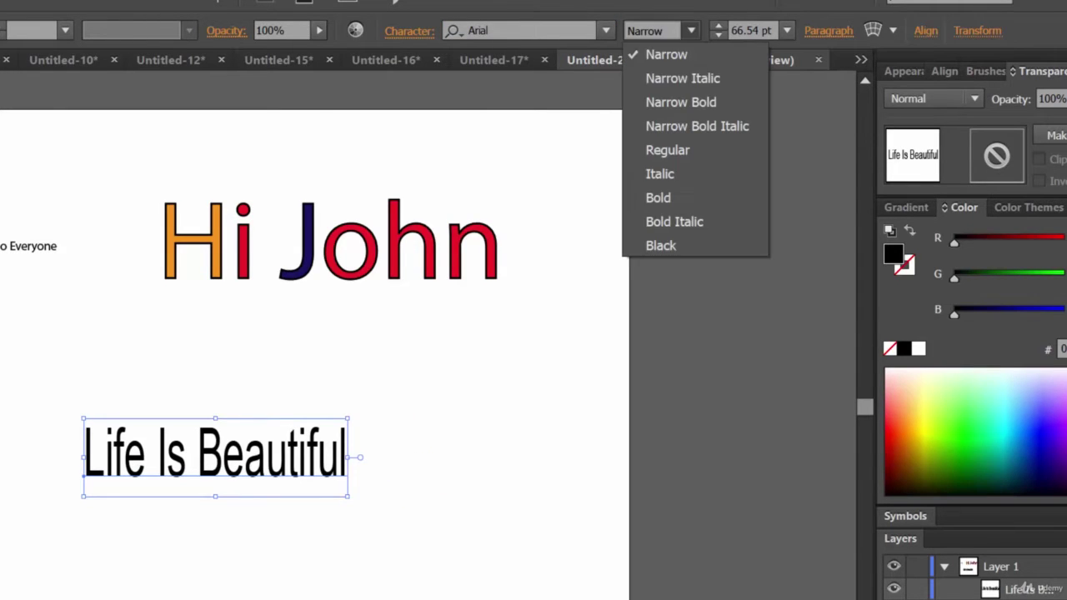
click(682, 78)
click(691, 31)
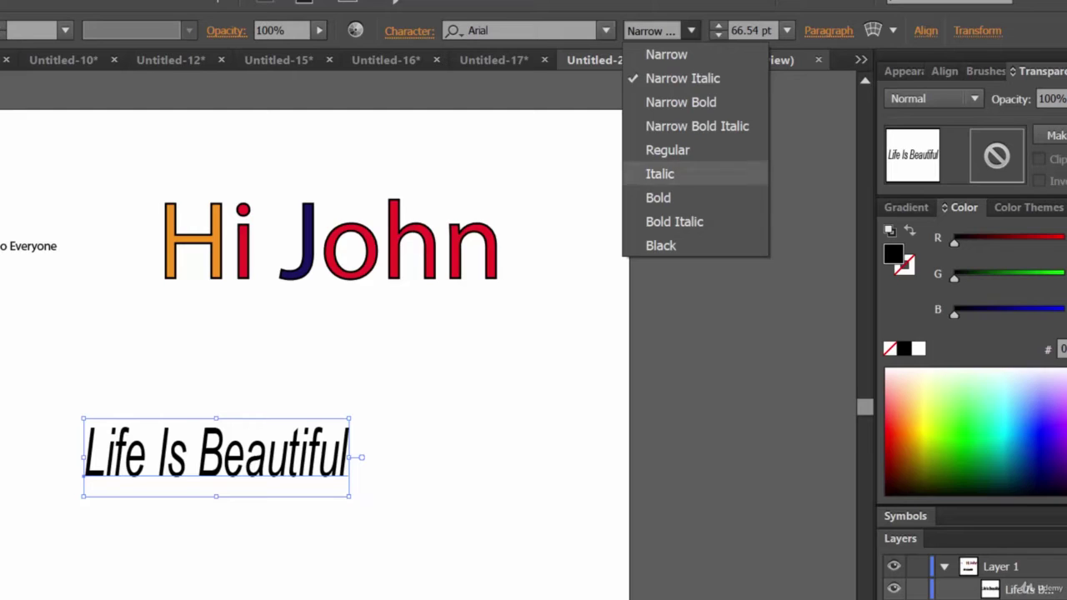
click(667, 151)
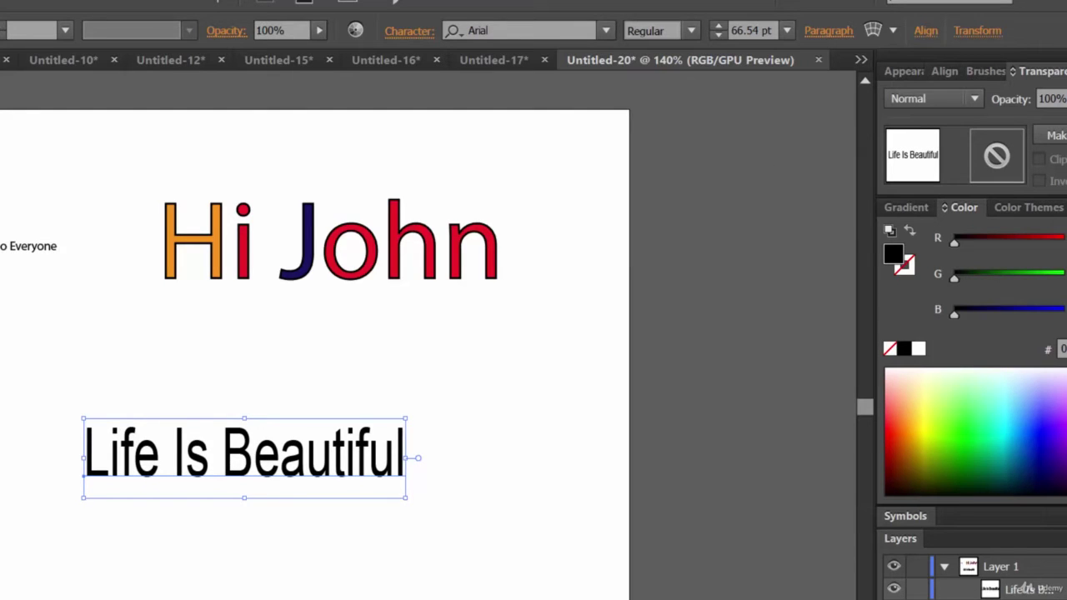
Step: Set the font size of "Life Is Beautiful" to 72 pt, increase it to 152 pt, and deselect the text
click(786, 31)
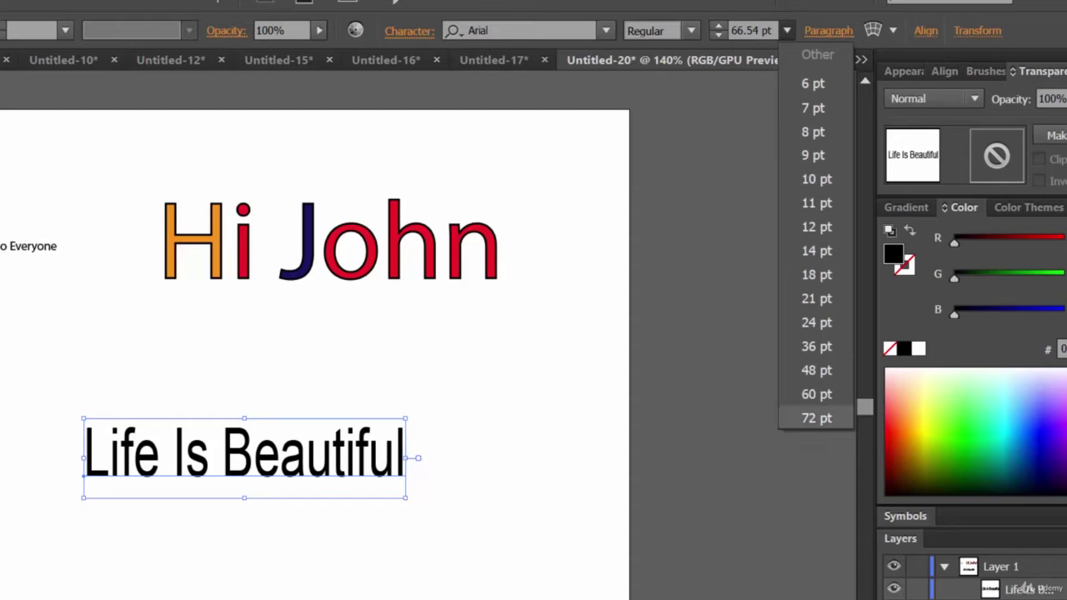
click(816, 418)
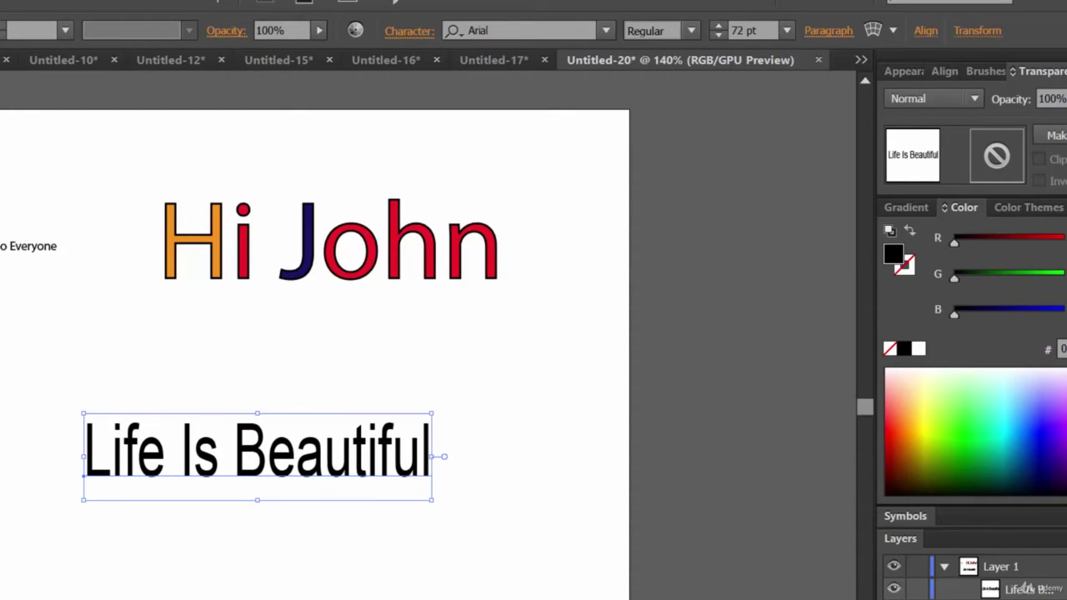
drag(745, 31, 731, 31)
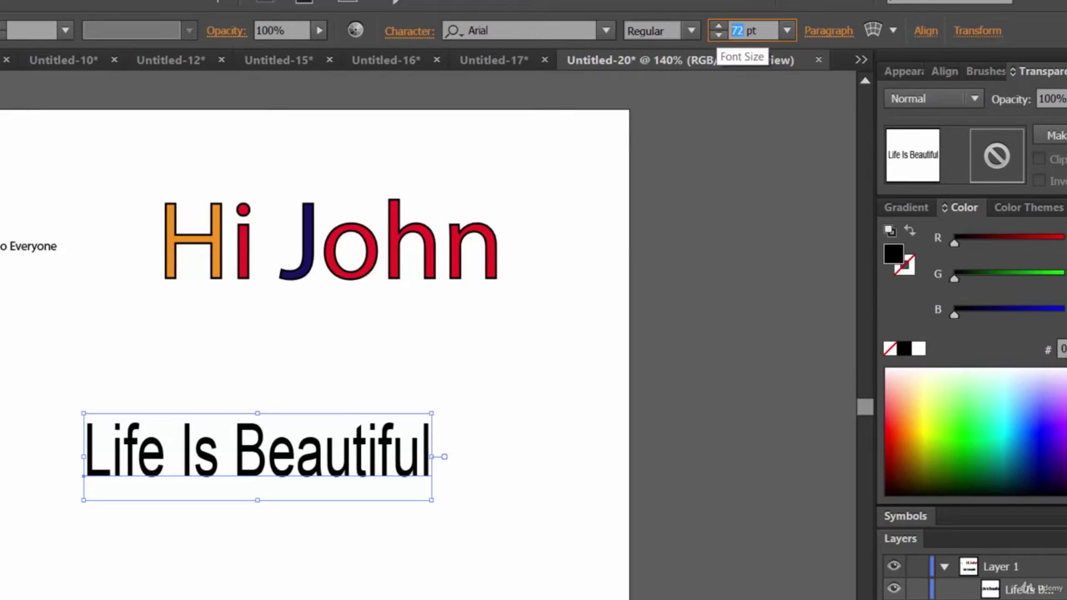
text(152)
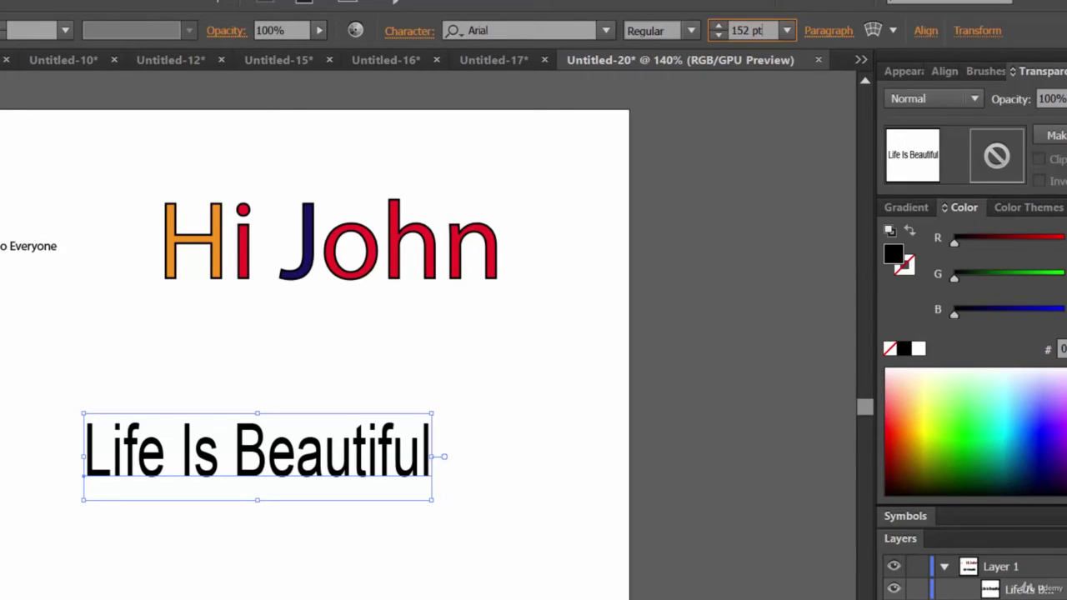
click(717, 208)
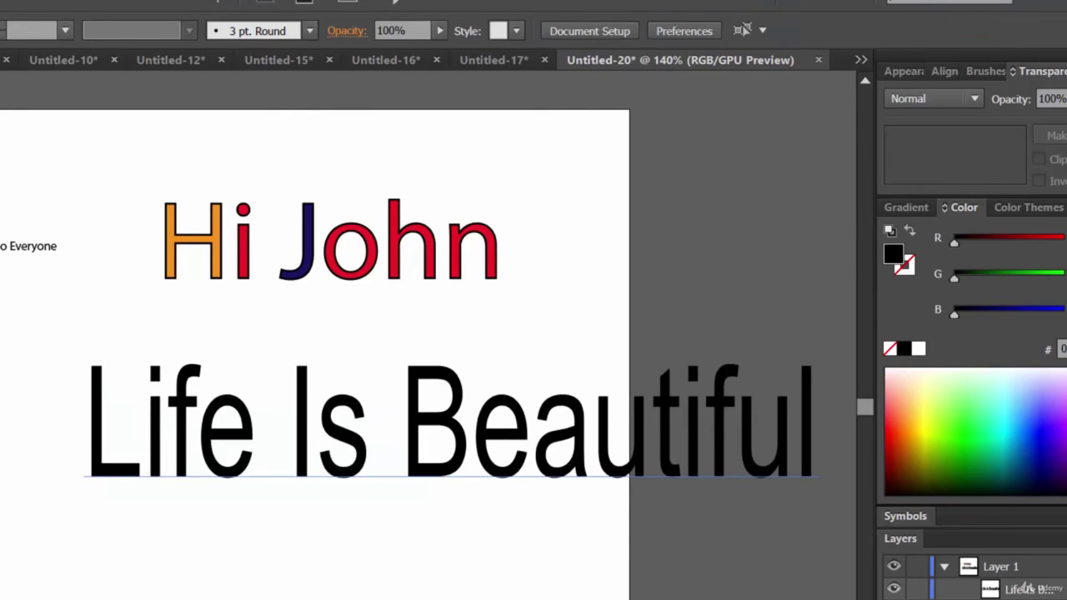
Step: Move "Life Is Beautiful" left and slightly up so its end lies on the artboard, and set its font size to 56 pt
drag(525, 409, 322, 365)
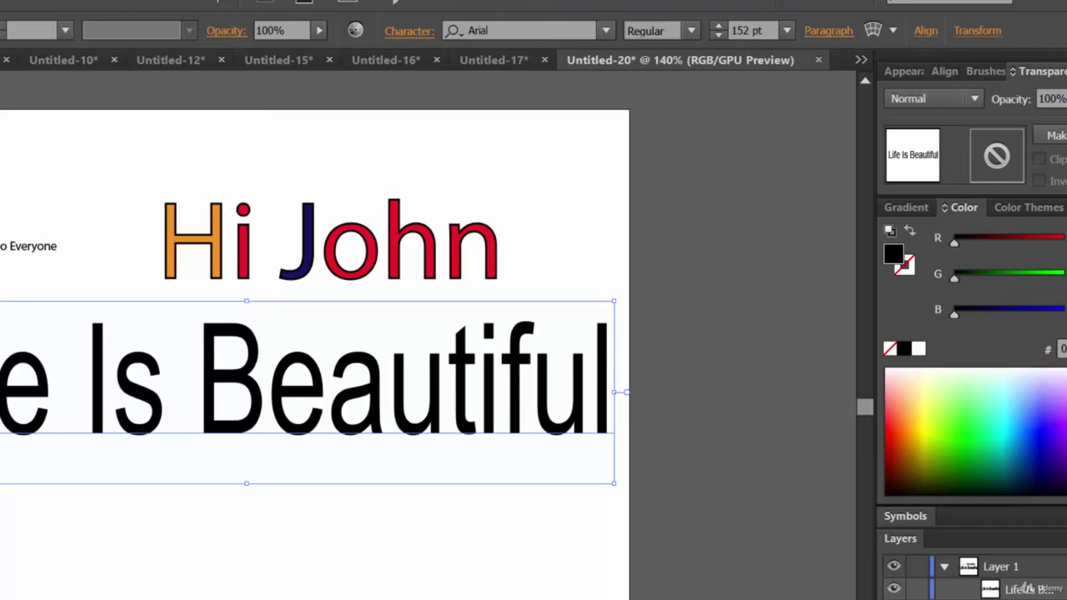
click(741, 30)
text(56)
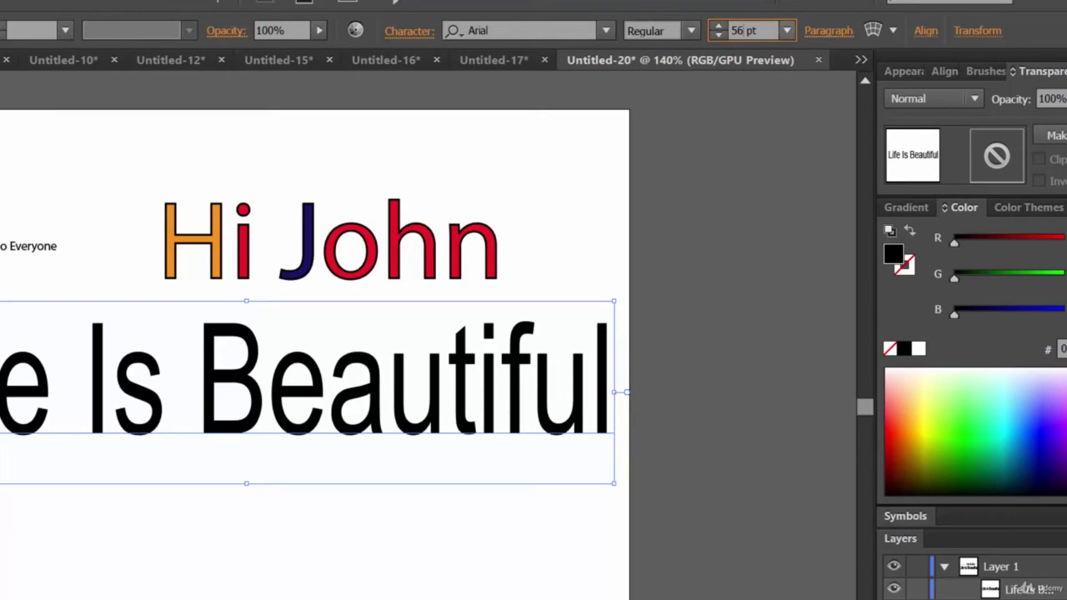
click(787, 30)
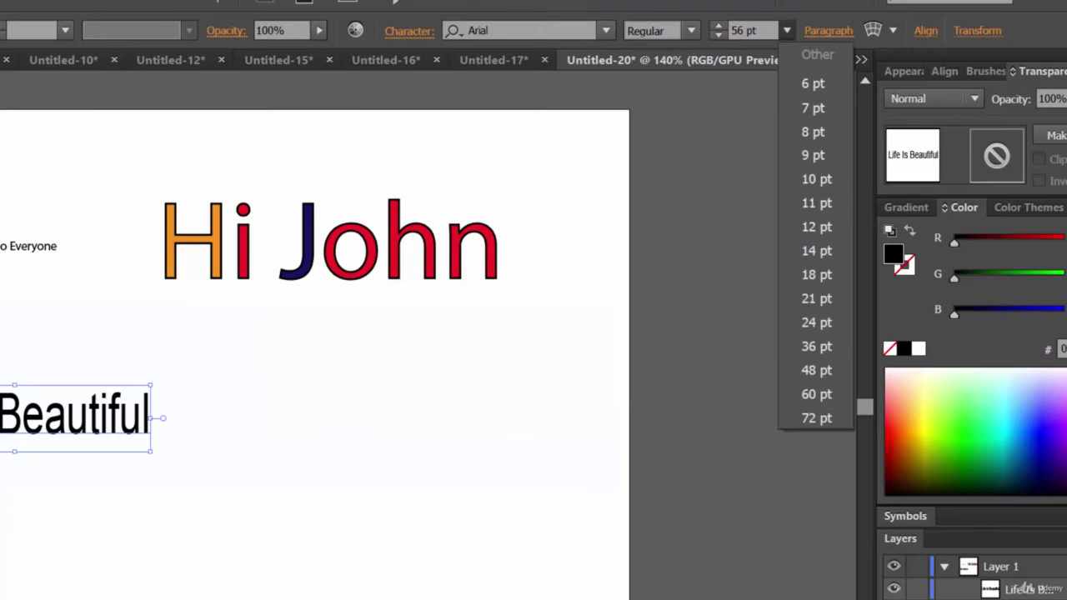
Step: Set the font size of "Life Is Beautiful" to 72 pt and increase it to 144 pt
click(787, 31)
click(787, 31)
click(787, 31)
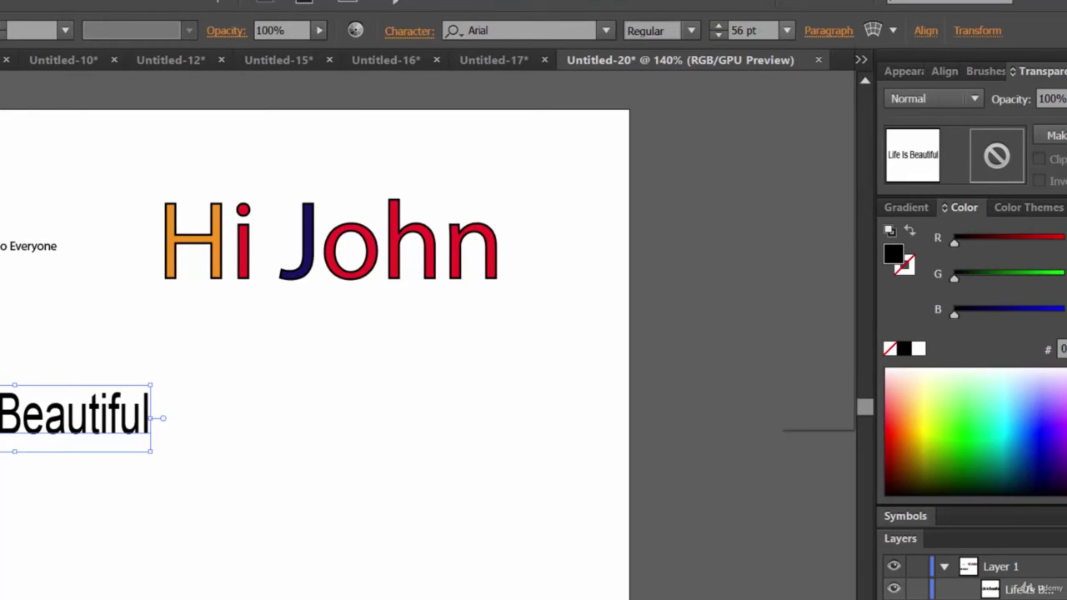
click(787, 31)
click(813, 416)
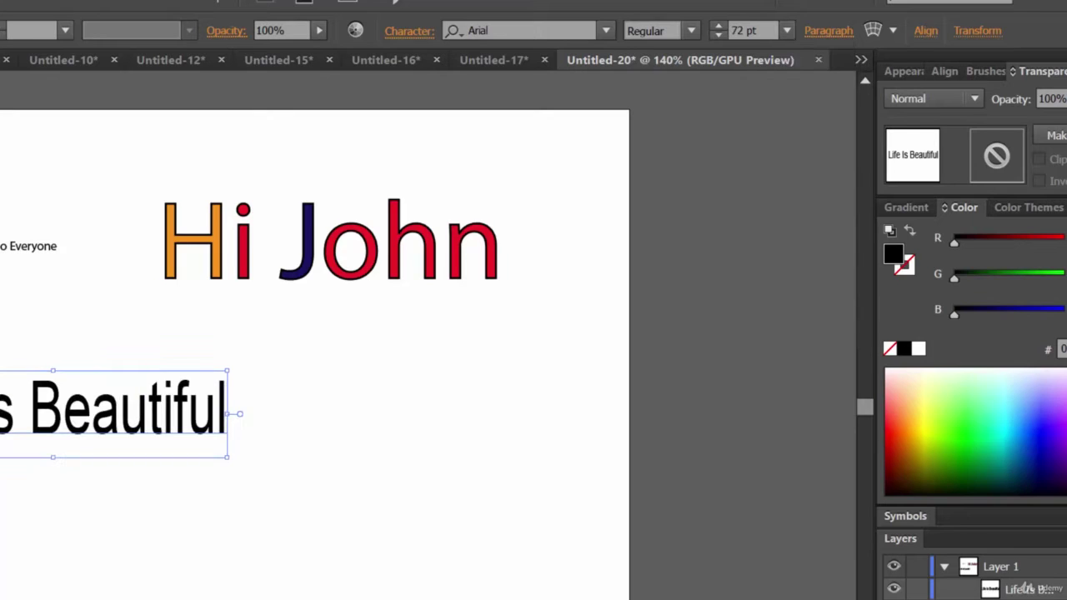
double_click(741, 31)
text(144)
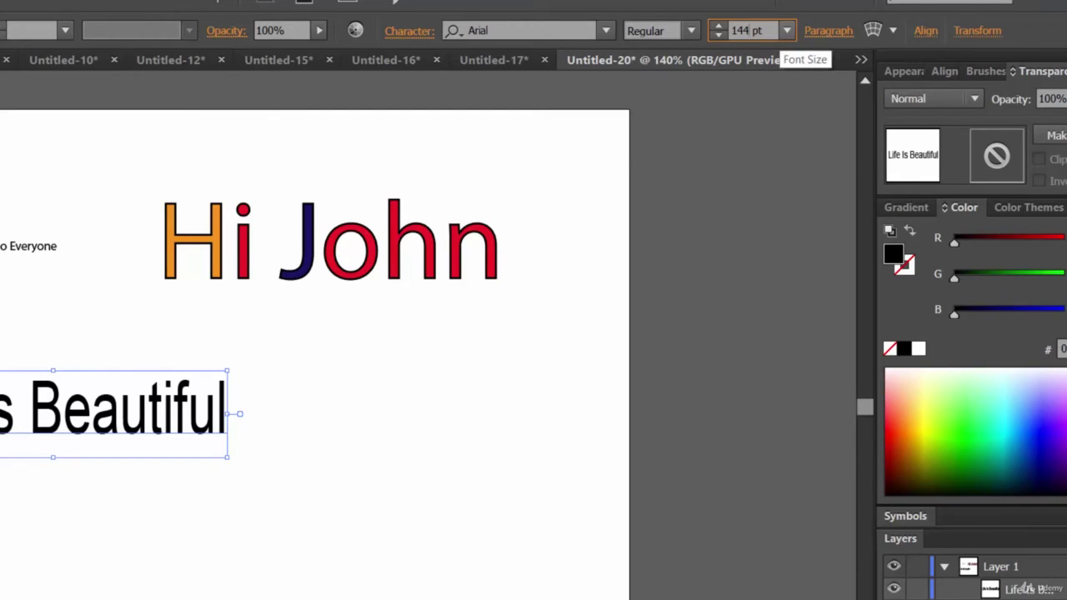
click(787, 30)
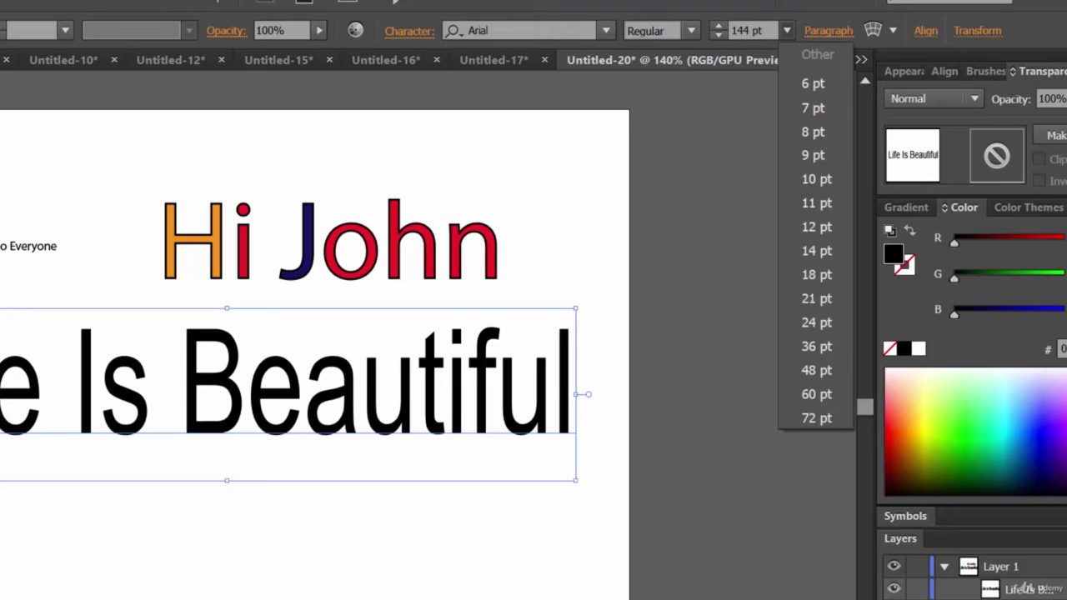
click(786, 30)
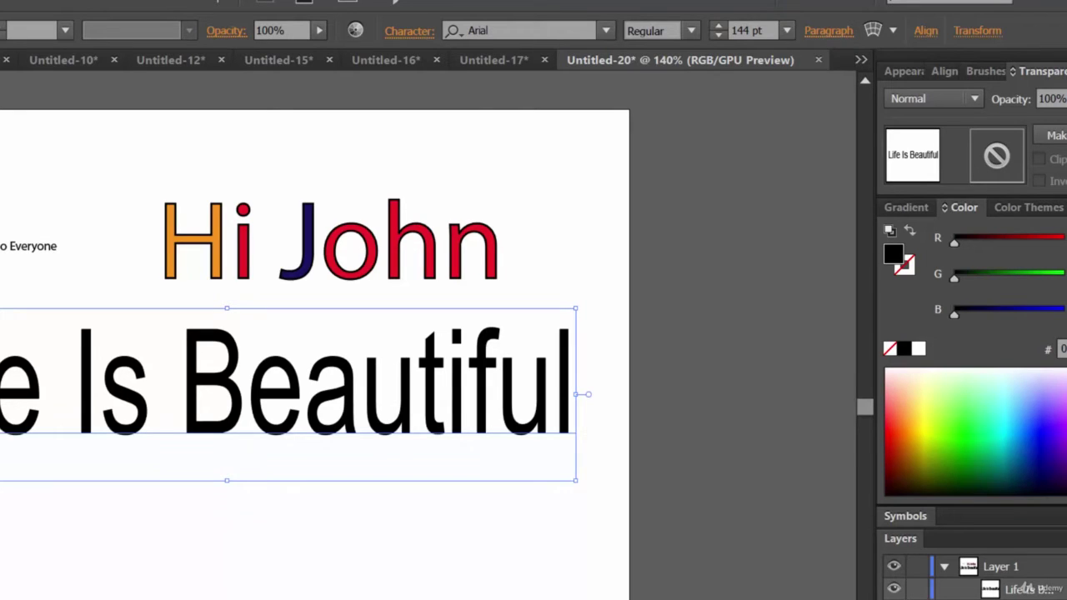
click(786, 30)
click(786, 30)
Step: Start a new point text below "Life Is Beautiful" with the Type tool and set its font size to 36 pt
key(t)
click(89, 576)
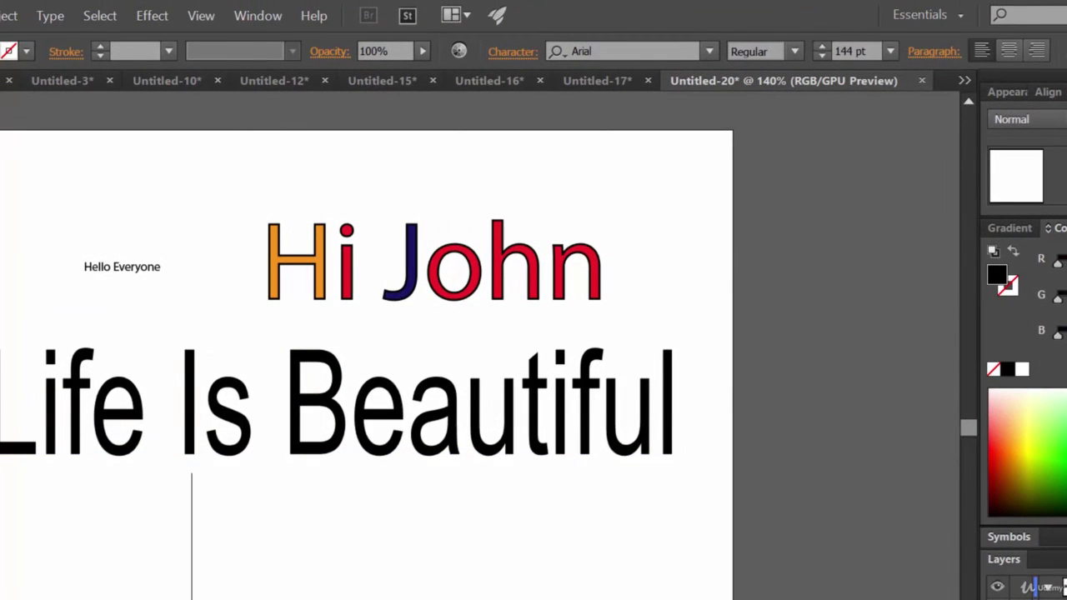
click(890, 51)
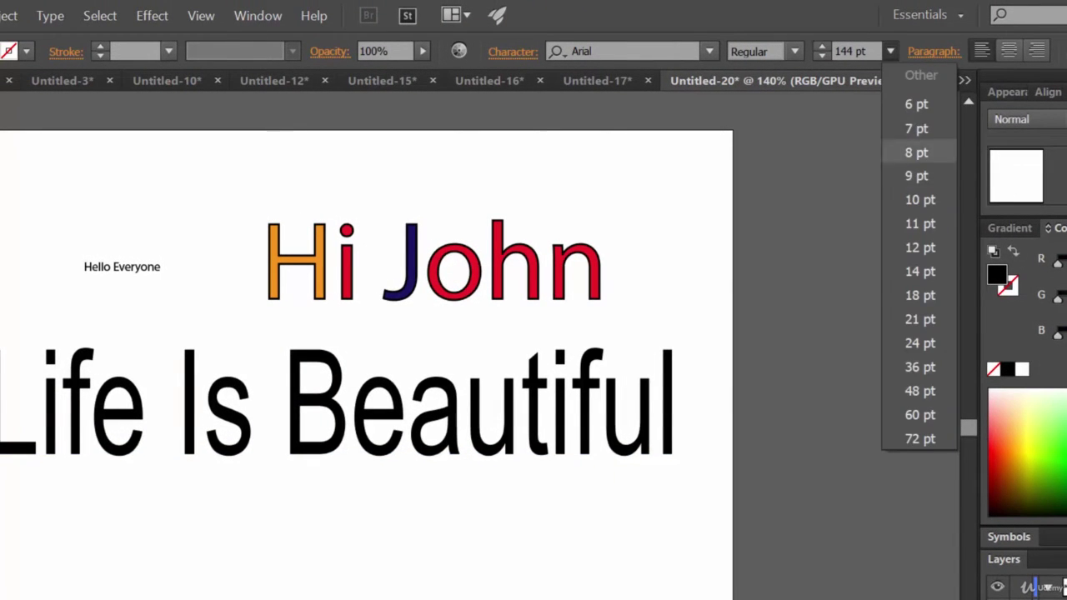
key(Down)
key(Down)
key(Down)
key(Down)
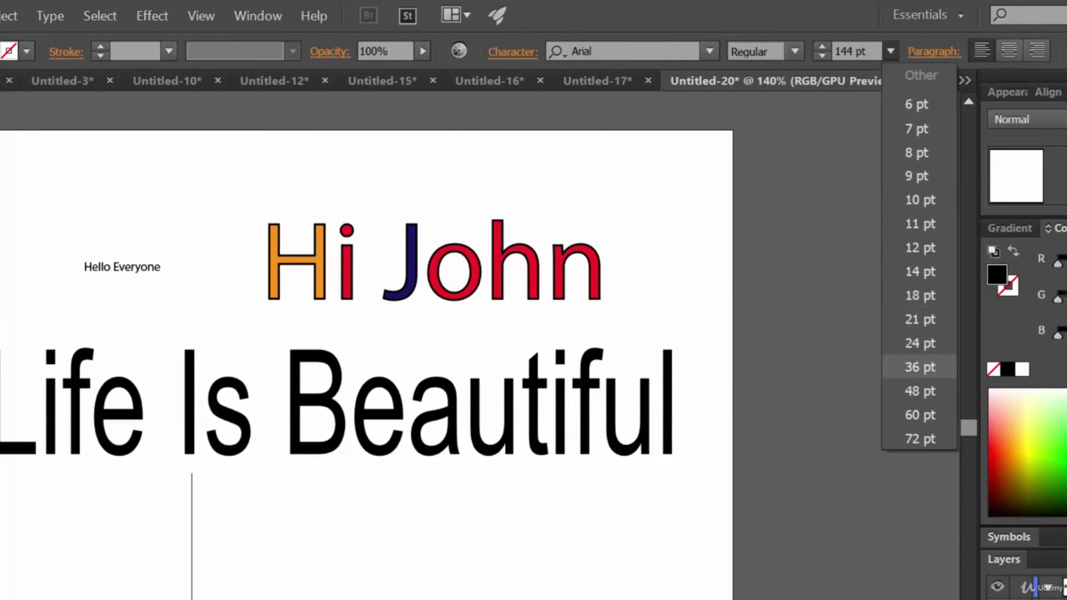
key(Return)
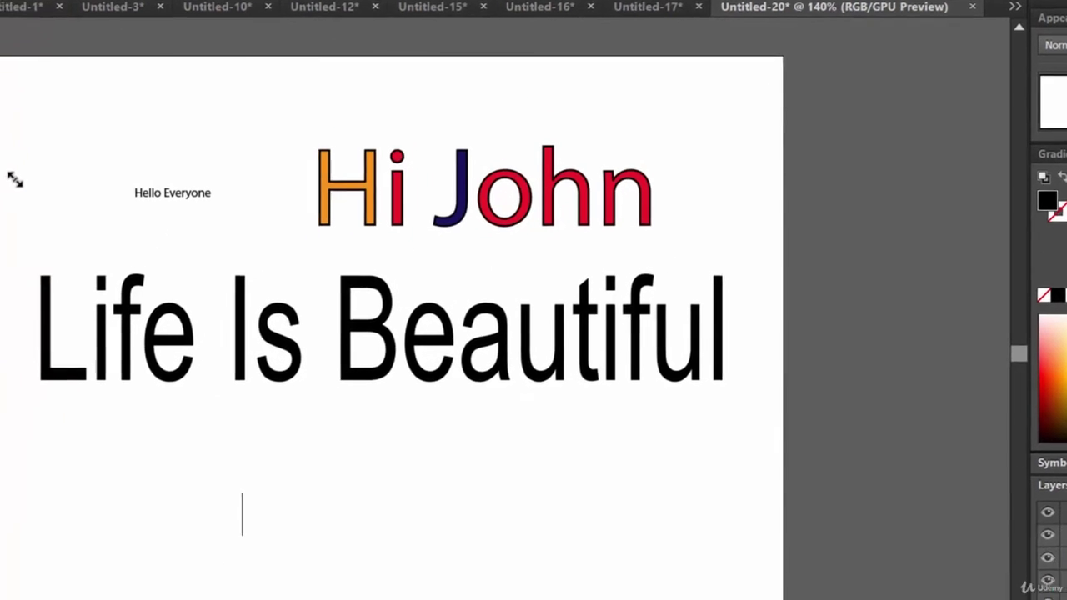
Step: Enter the lines "svndkjvjdfvjdfhdfhjdfhjjvh", "snbdfjhjhjh", "sdhbdhfdhh" and "dfsvdjh", and move the text block up so it fits on the artboard
text(svndkjvjdfvjdfhdfhjdfhjjvh)
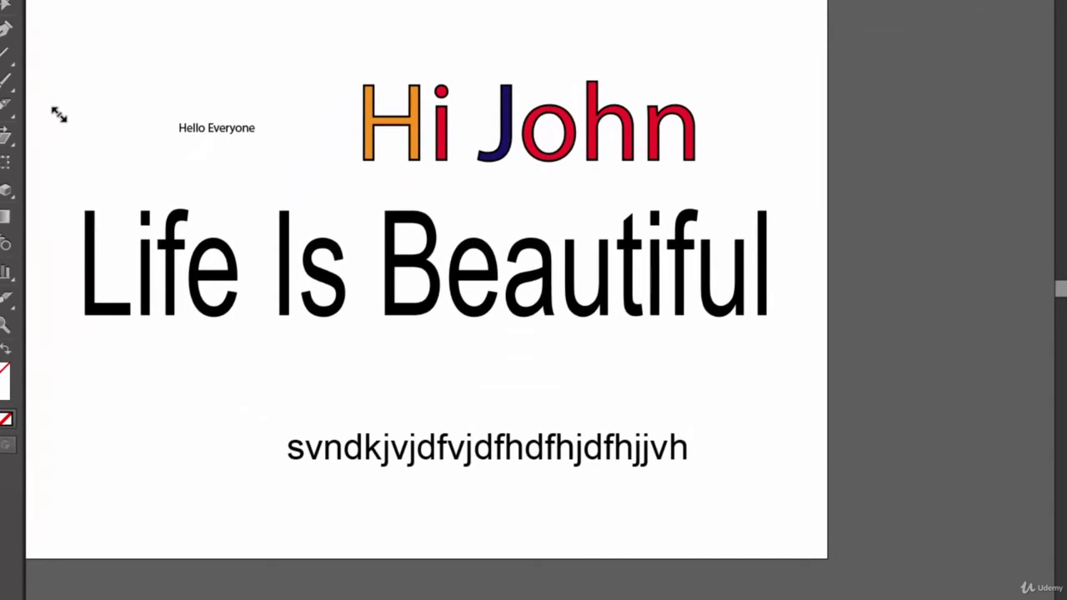
key(Return)
text(snbdfjhjhjh)
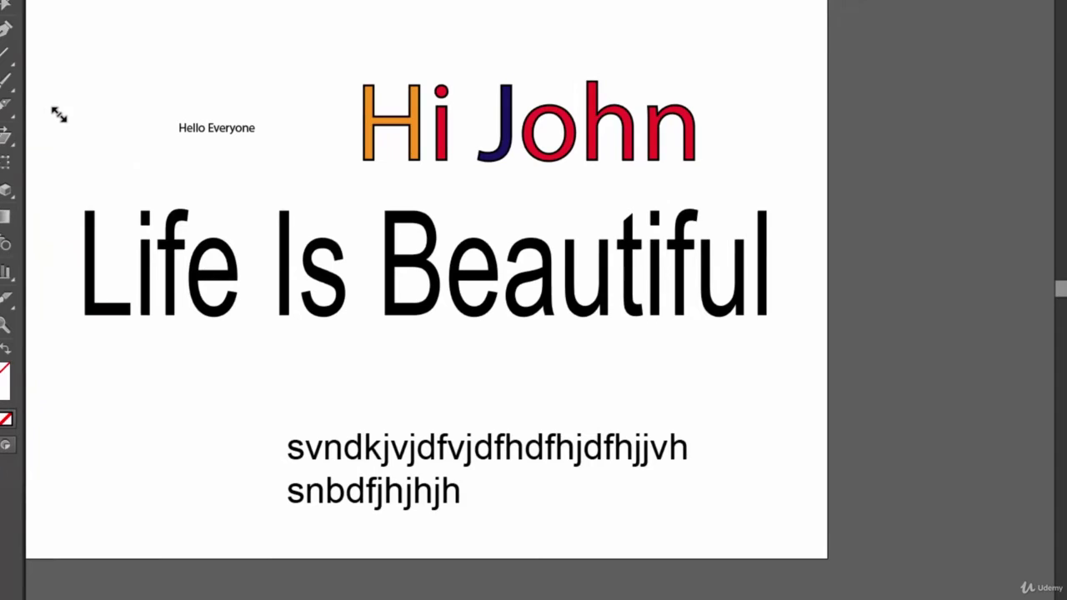
key(Return)
text(sdhbdhfdhh)
key(Return)
text(dfsvdjh)
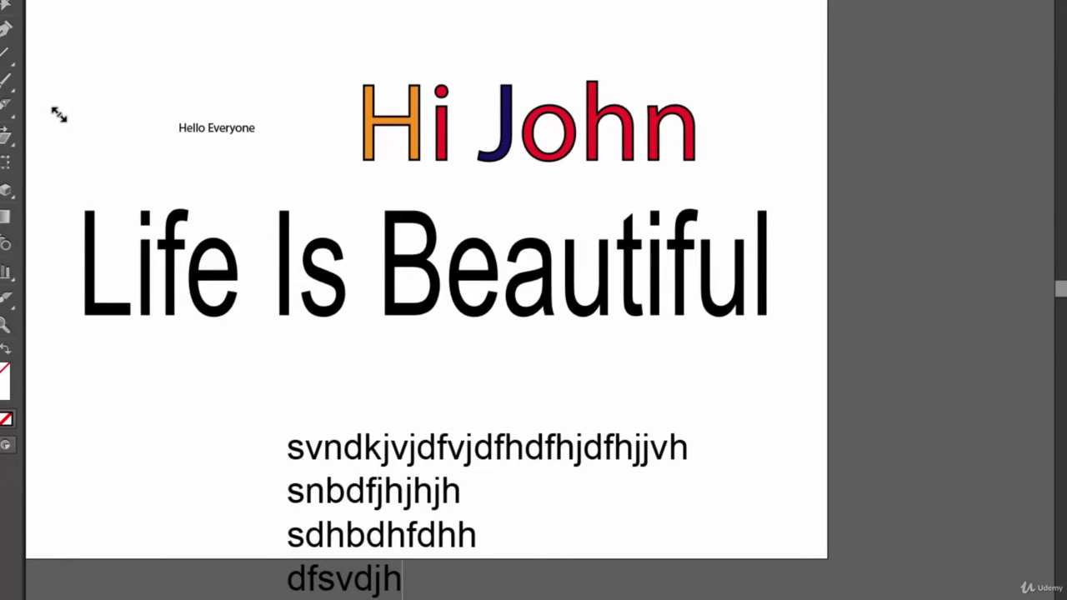
key(Escape)
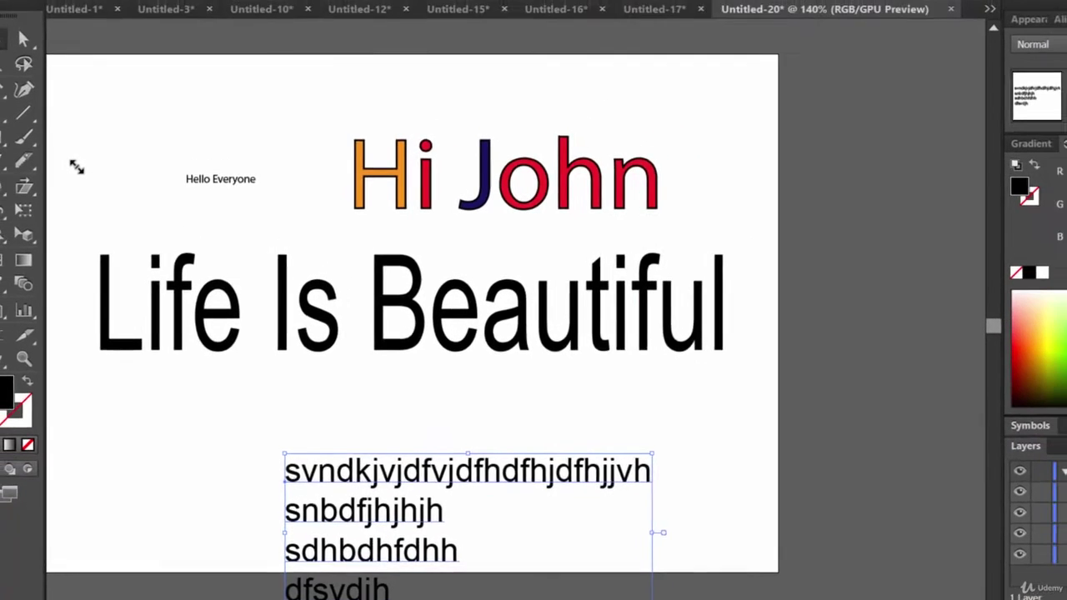
drag(546, 448, 576, 361)
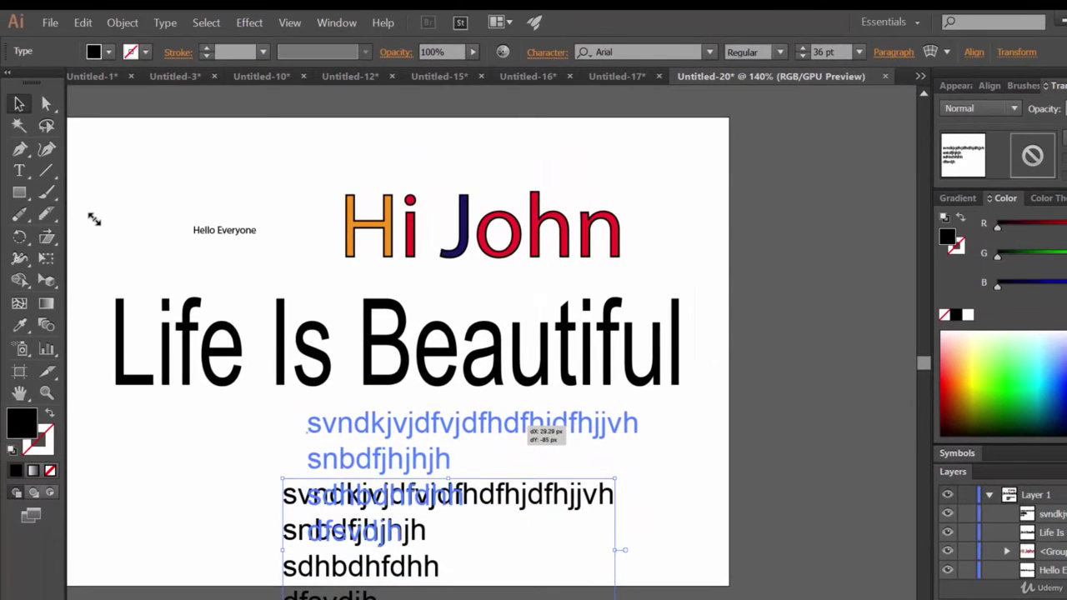
drag(525, 425, 525, 425)
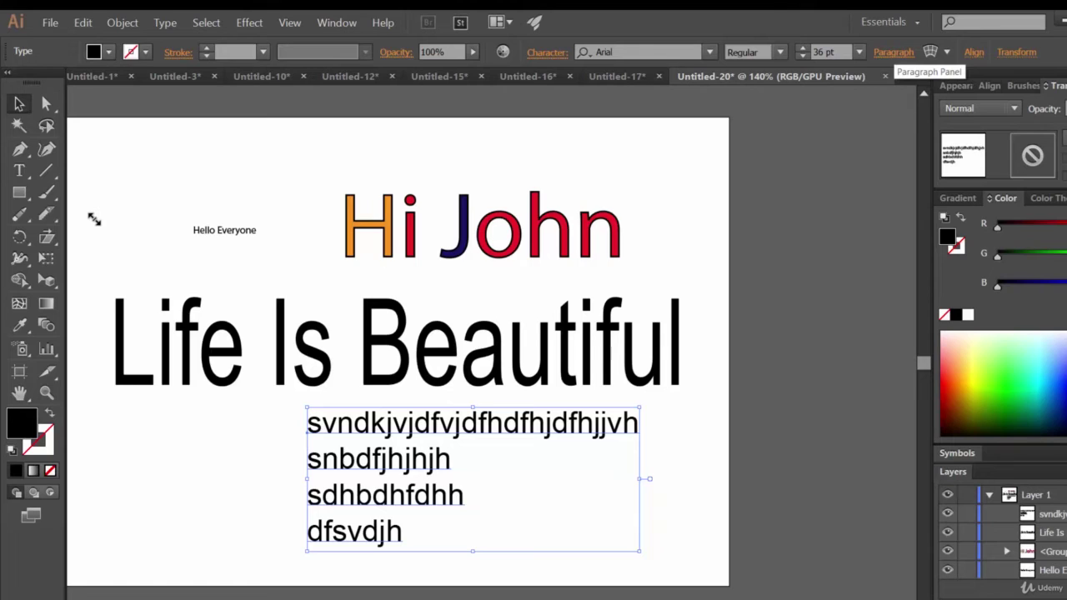
Step: Try centre and right alignment on the four-line text, and finish with Justify all lines
click(893, 51)
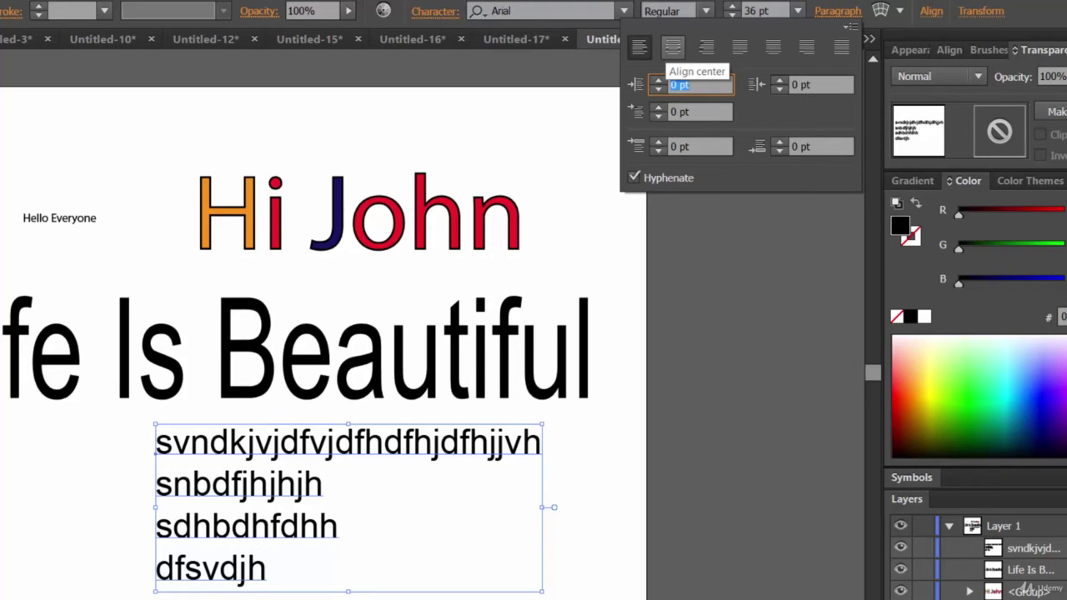
click(673, 47)
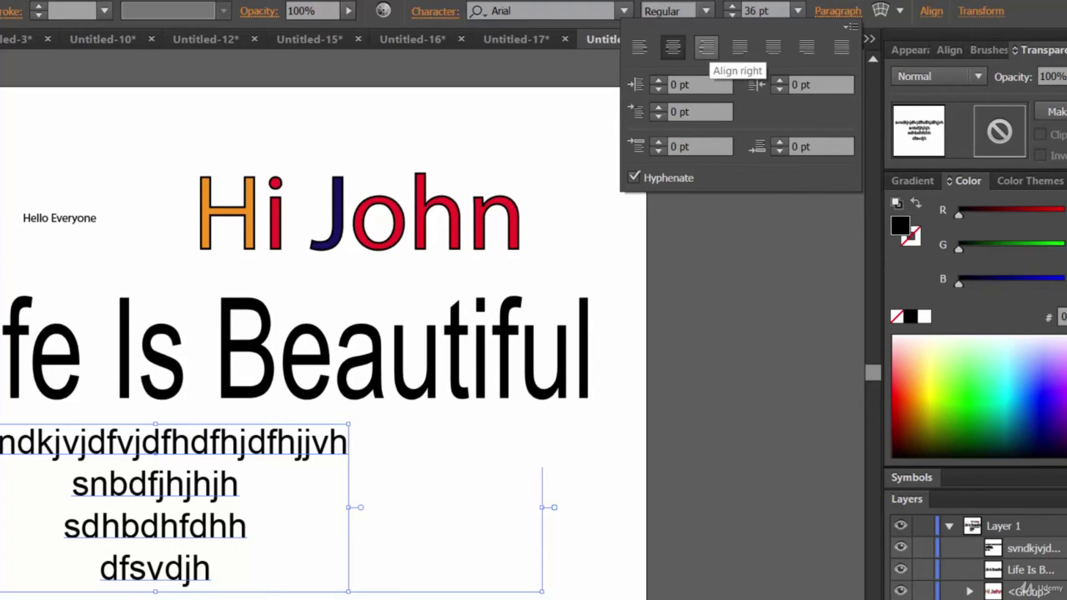
click(706, 47)
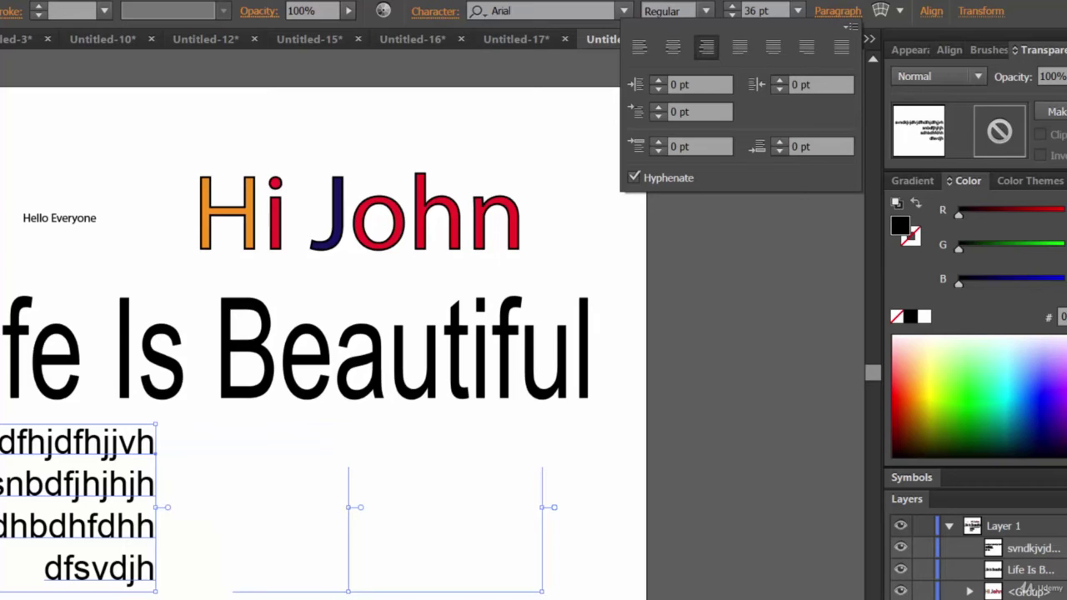
click(739, 46)
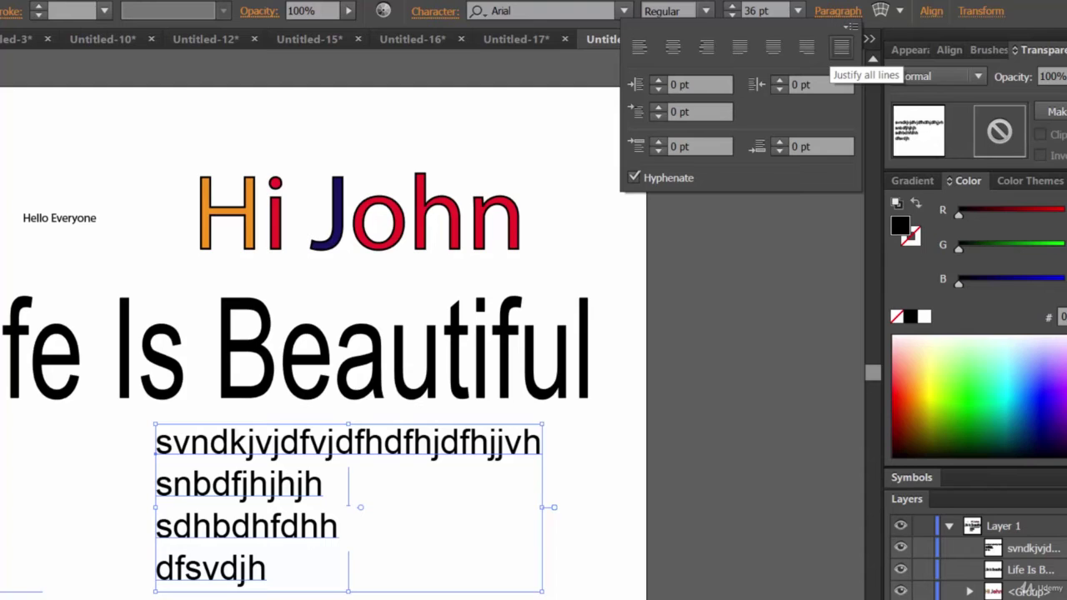
Step: Try a left indent of 11 pt on the four-line text, and reduce it to 3 pt
click(658, 81)
click(658, 81)
click(659, 81)
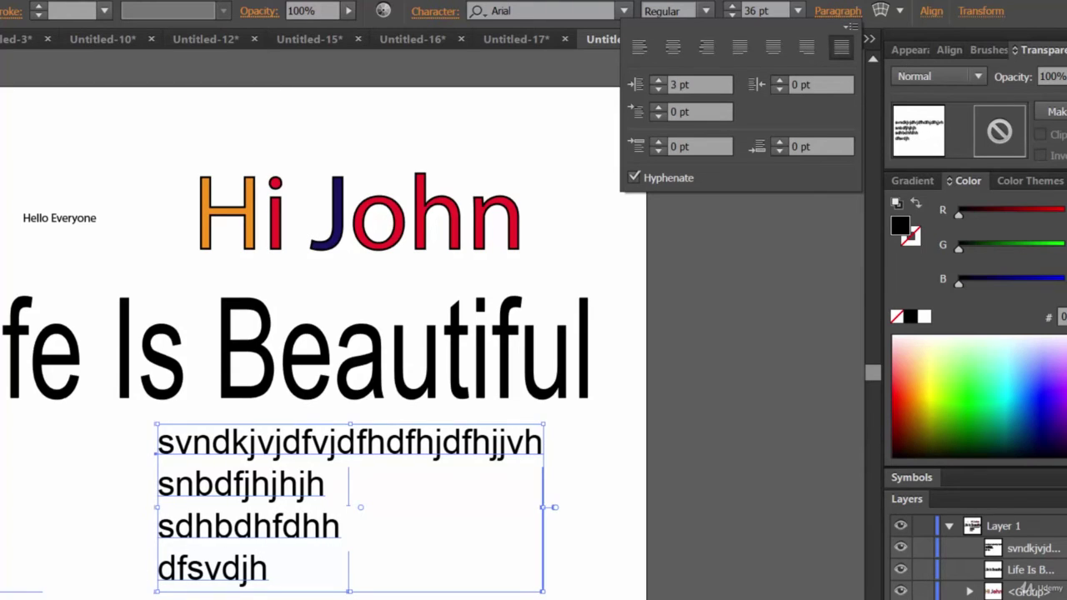
click(659, 81)
click(659, 81)
click(658, 81)
click(658, 81)
click(659, 81)
click(658, 81)
click(659, 80)
click(659, 81)
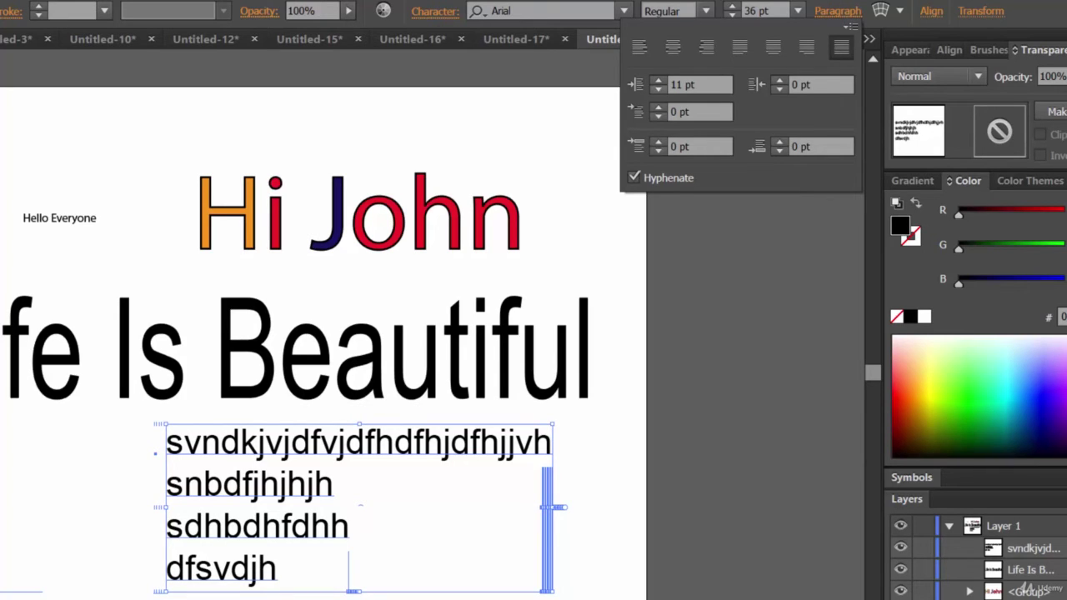
click(658, 90)
click(659, 89)
click(658, 89)
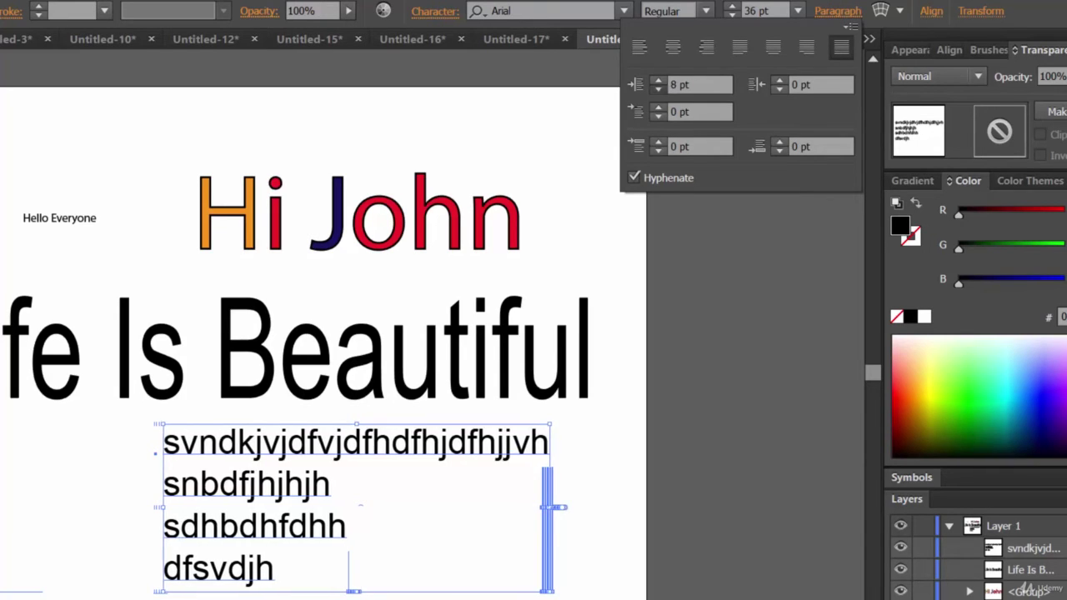
click(658, 89)
click(658, 89)
click(659, 89)
click(659, 89)
click(658, 89)
Step: Set the left indent of the four-line text to 10 pt
click(658, 81)
click(659, 81)
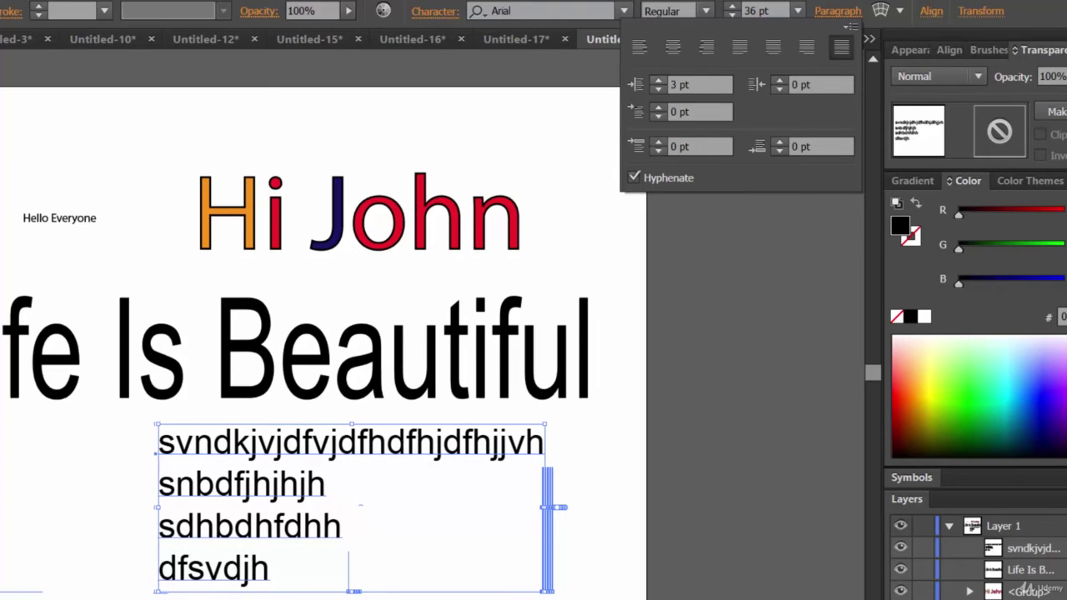
click(659, 81)
click(658, 81)
click(658, 81)
click(659, 81)
click(659, 81)
click(659, 81)
click(659, 81)
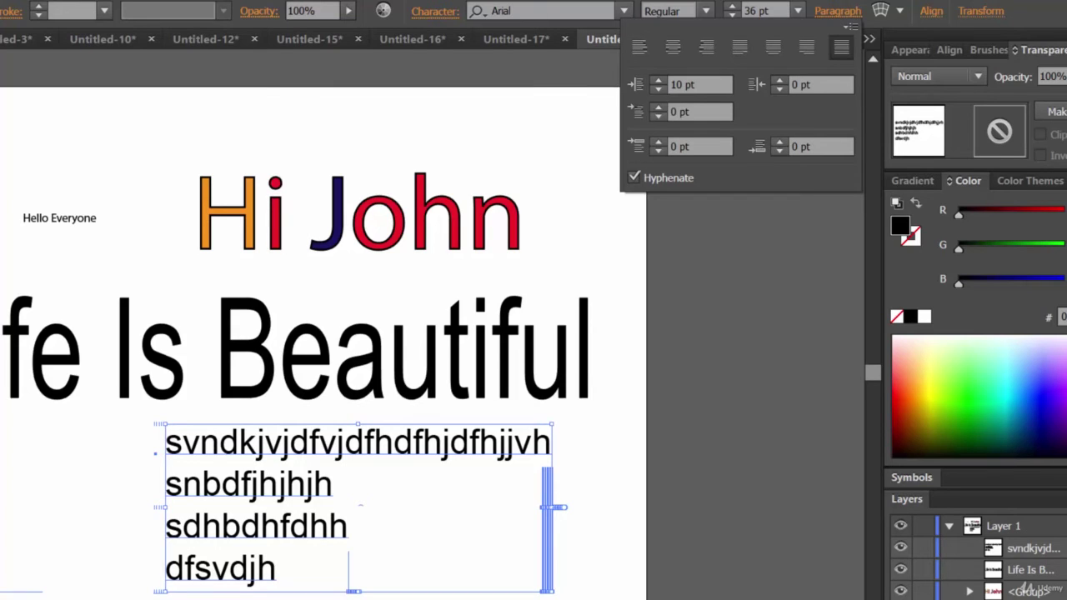
Step: Set the right indent of the four-line text to 19 pt and its first-line indent to 54 pt
click(779, 80)
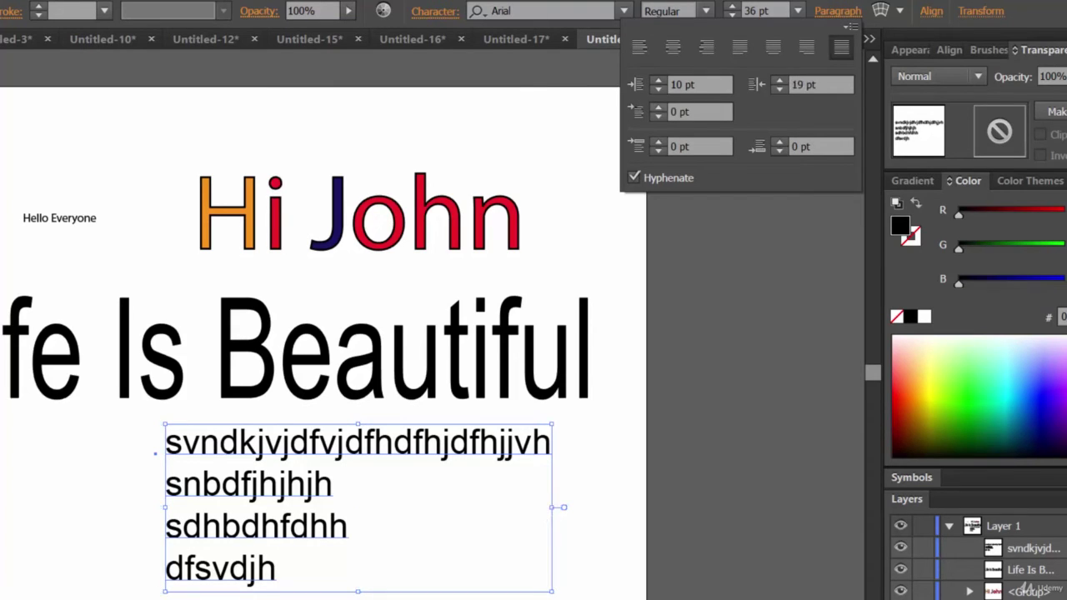
click(659, 108)
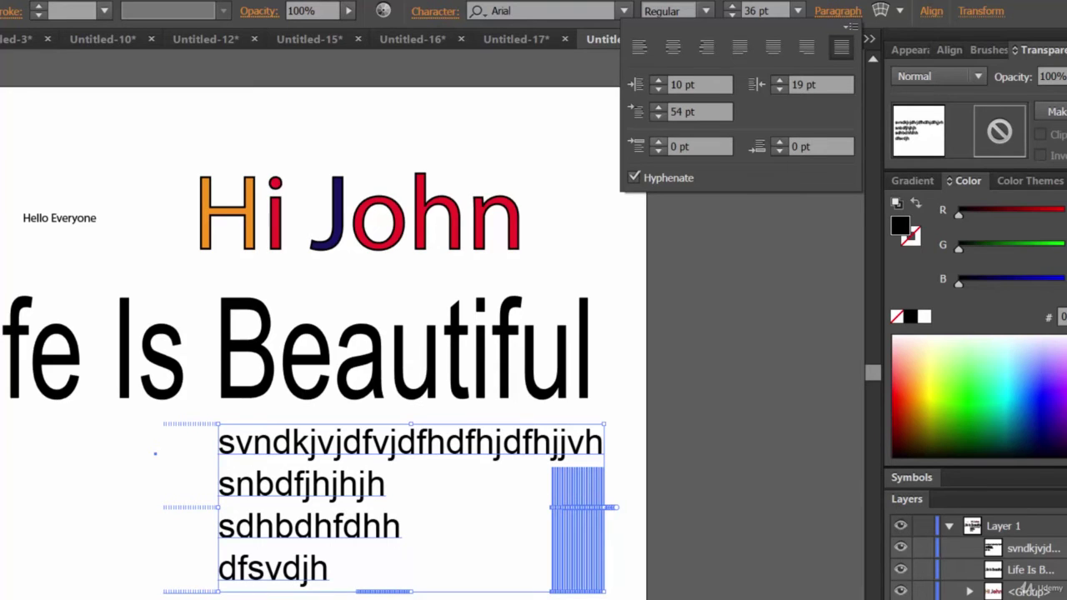
Step: Set the space before paragraph of the four-line text to 13 pt and the space after paragraph to 2 pt
click(659, 142)
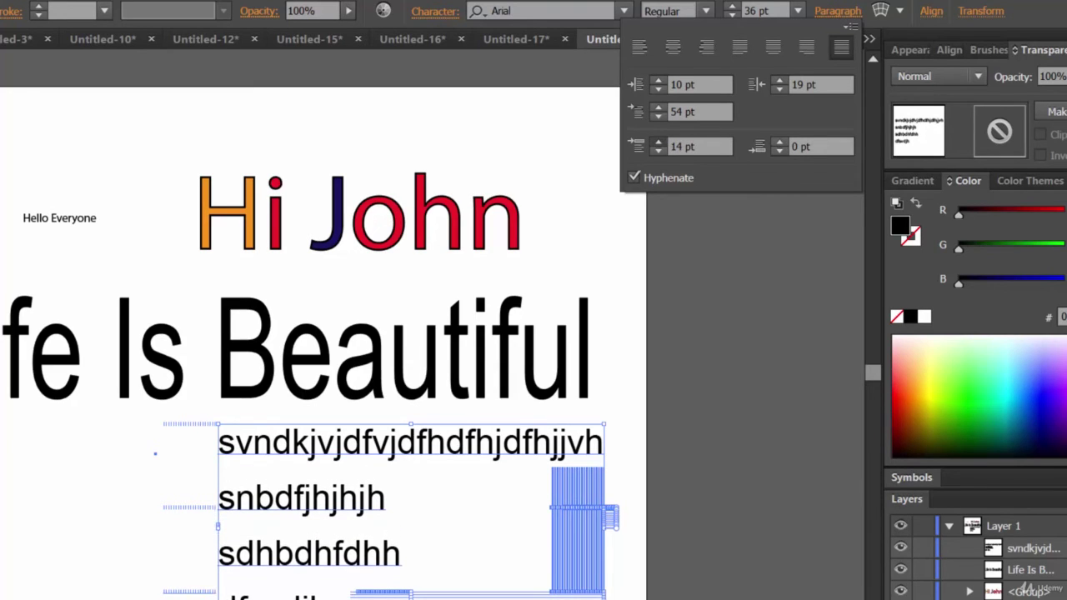
click(659, 152)
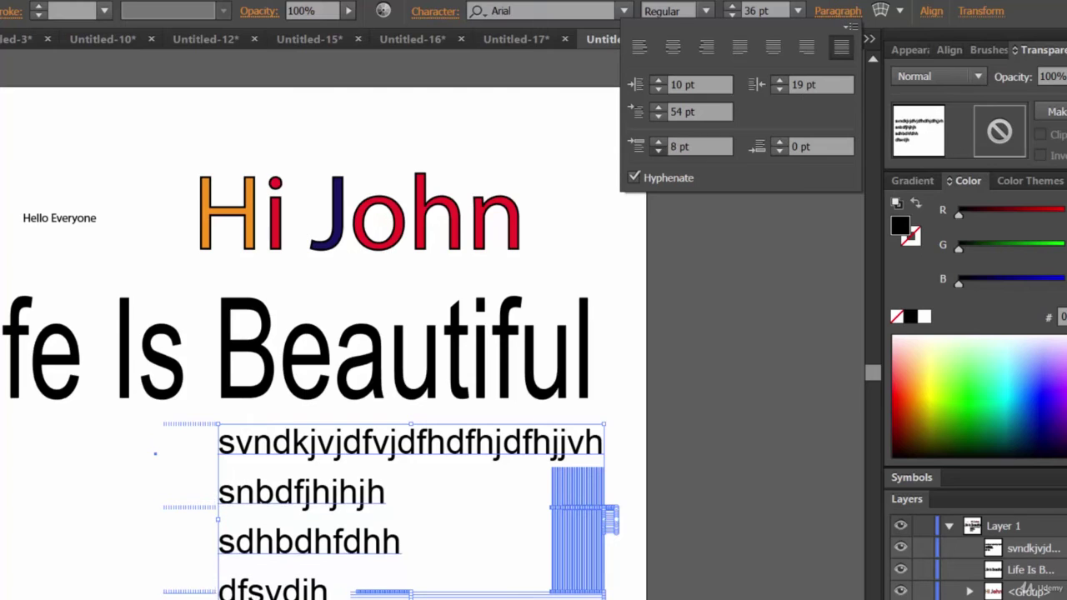
click(658, 142)
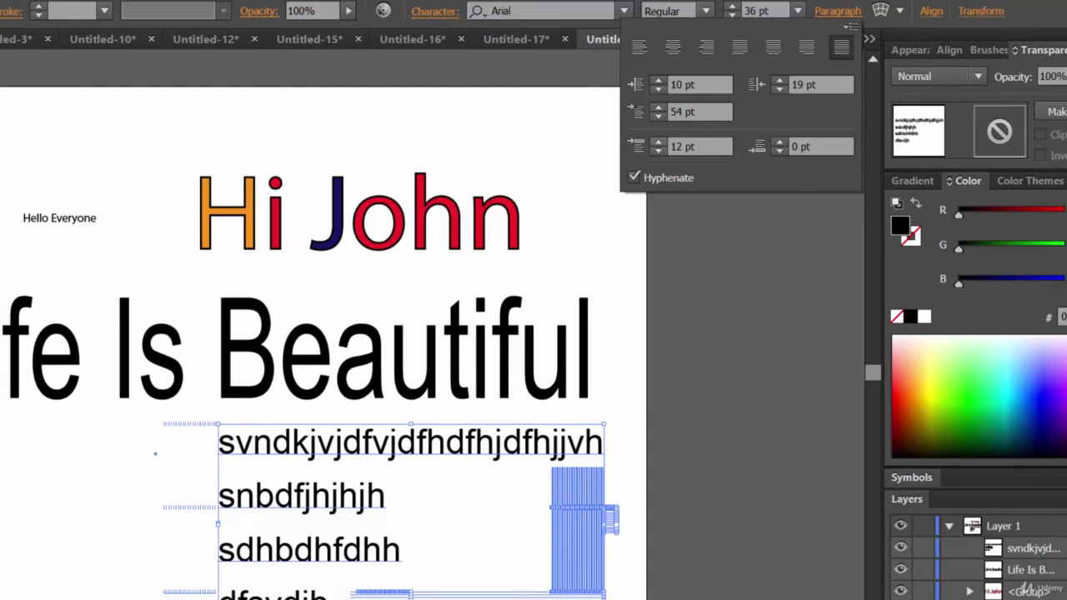
click(658, 142)
click(779, 142)
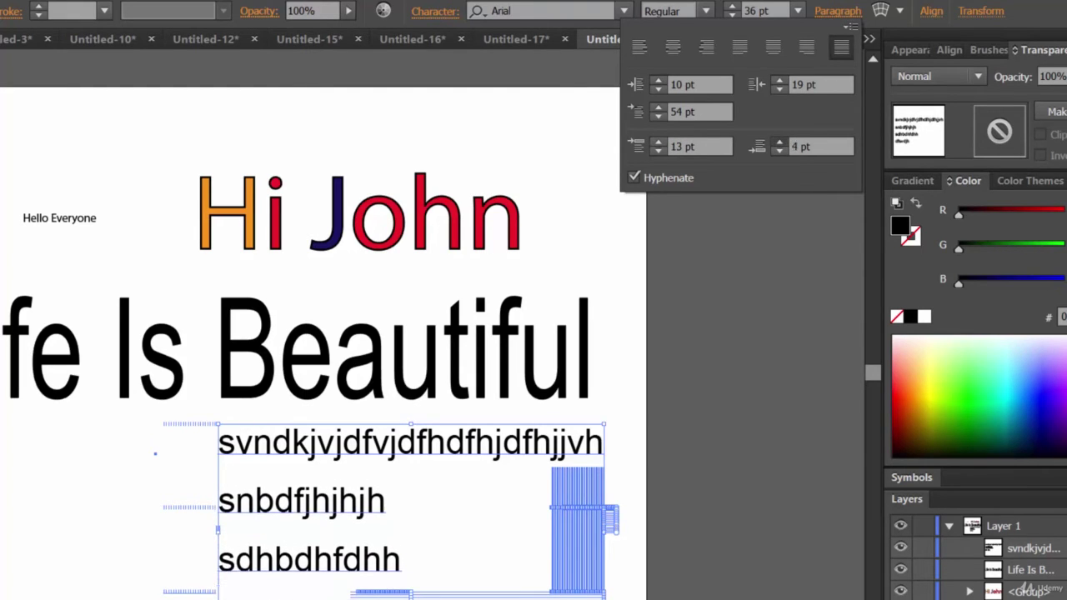
click(780, 142)
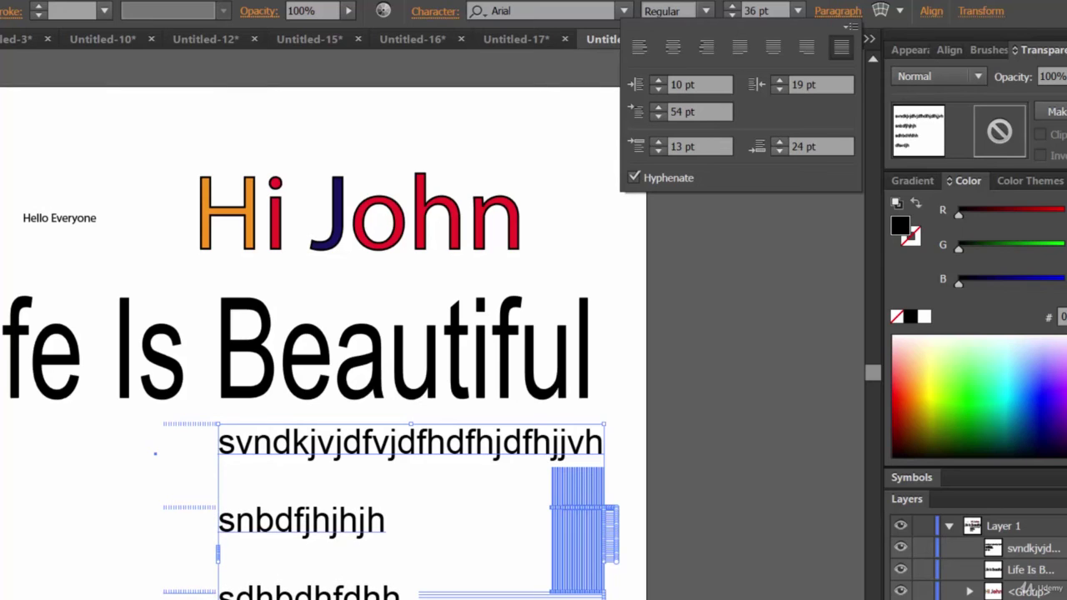
click(780, 151)
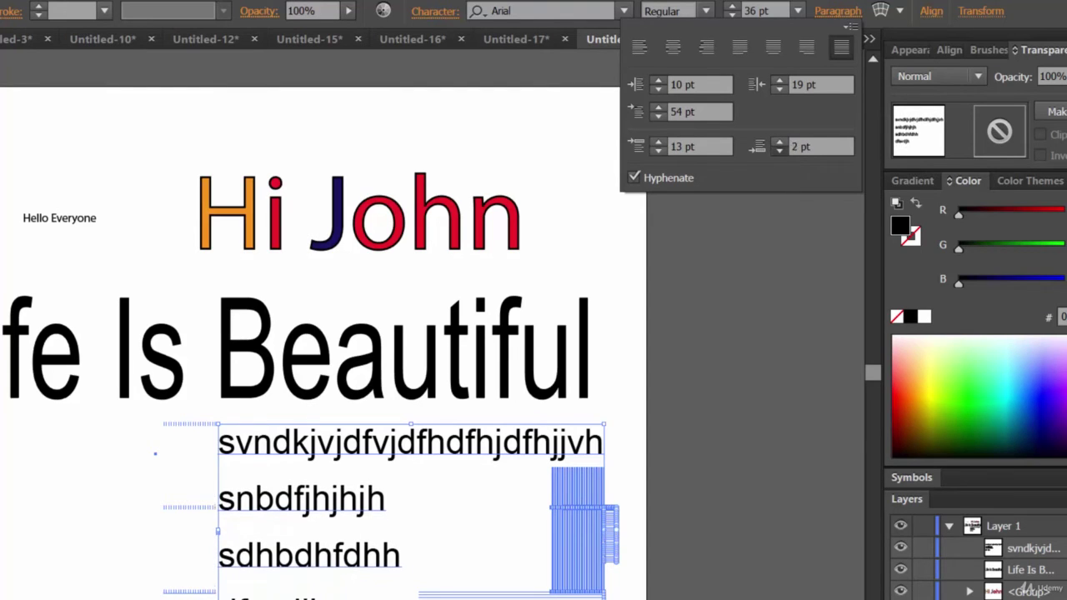
Step: Select "Life Is Beautiful" and try changing its paragraph spacing and right indent
click(500, 359)
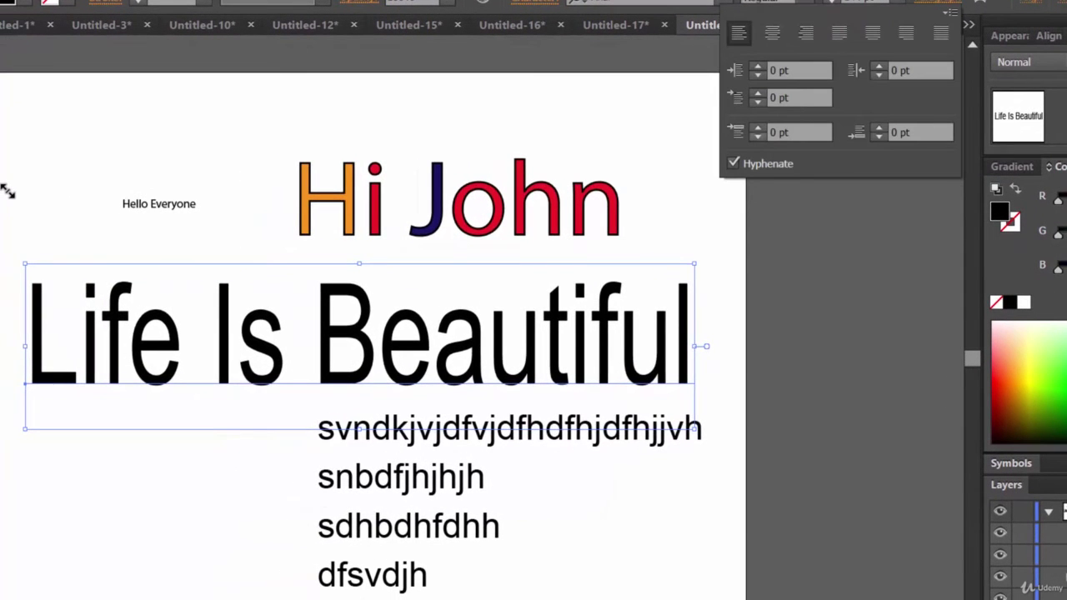
click(758, 127)
click(758, 136)
click(879, 127)
click(879, 66)
Step: Select the four-line text and set its font size to 21 pt
click(408, 477)
click(534, 2)
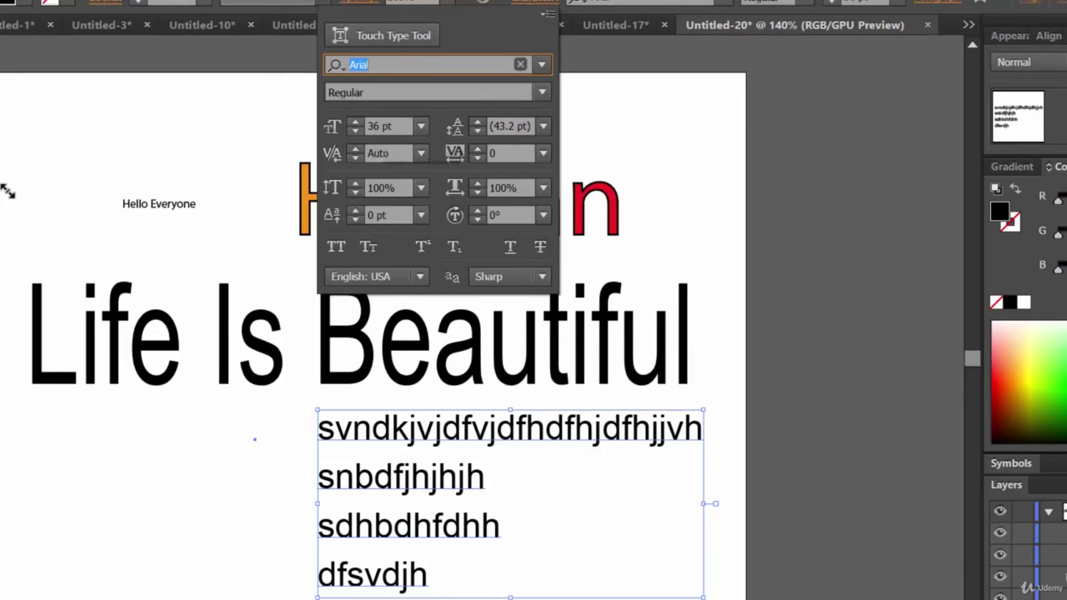
click(421, 126)
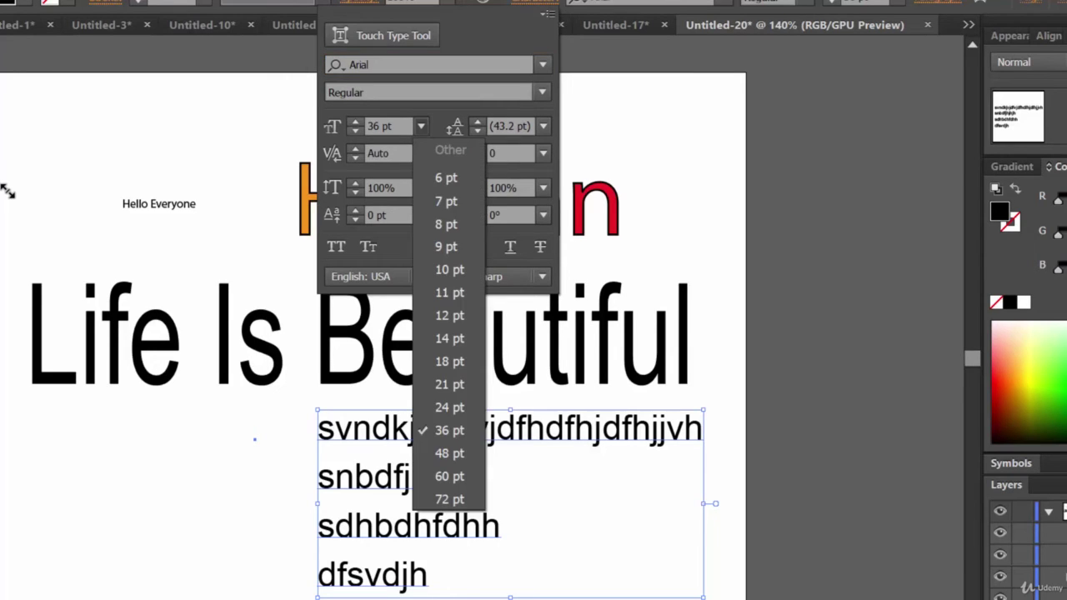
click(446, 361)
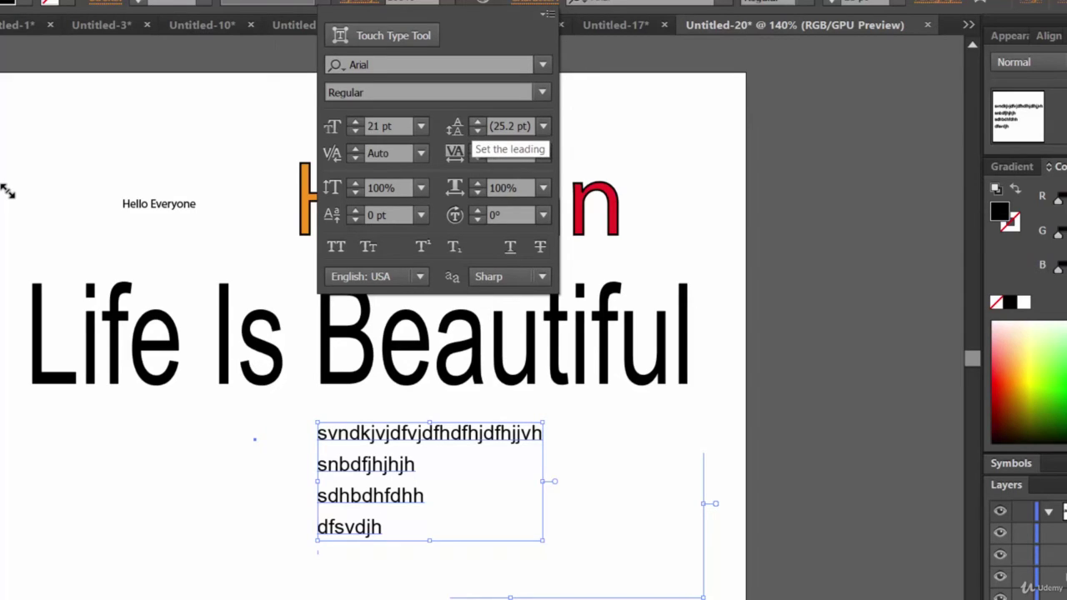
Step: Increase the leading of the four-line text to 33 pt
click(478, 122)
click(478, 122)
click(478, 122)
click(478, 122)
click(478, 122)
click(478, 122)
click(478, 122)
click(477, 122)
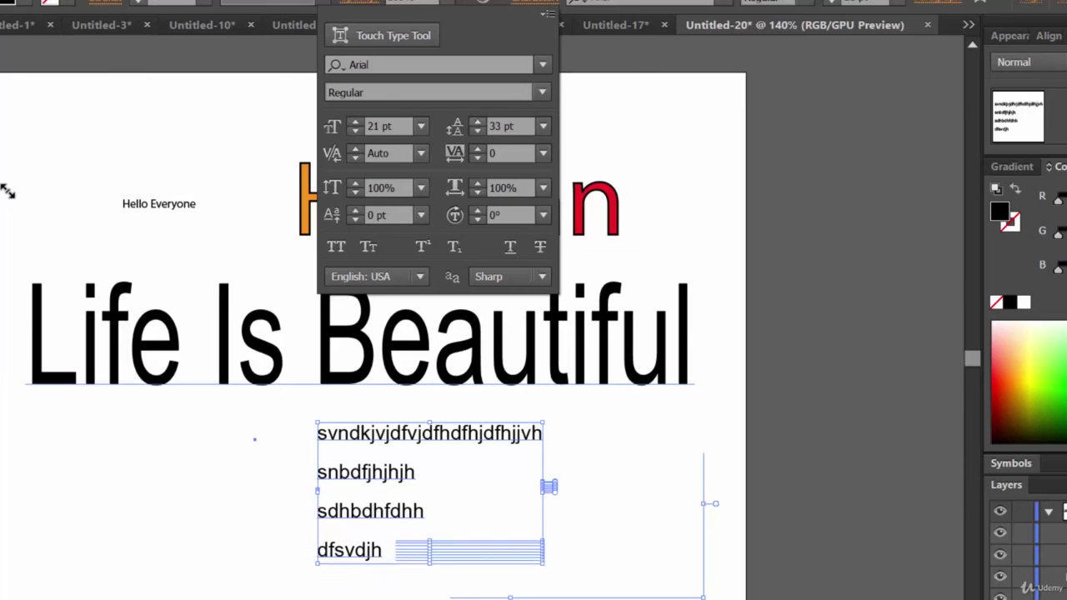
Step: Reduce the leading of the four-line text to 26 pt
click(477, 131)
click(477, 131)
click(477, 131)
click(478, 131)
click(477, 131)
click(478, 131)
click(478, 131)
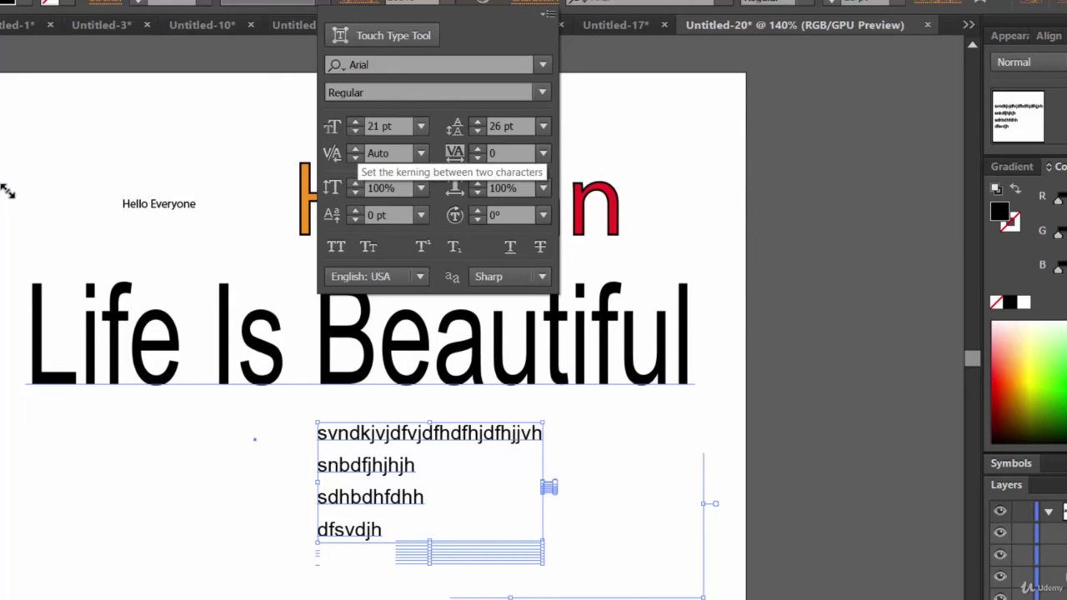
Step: Try to increase the kerning of the whole four-line text by one increment
click(355, 148)
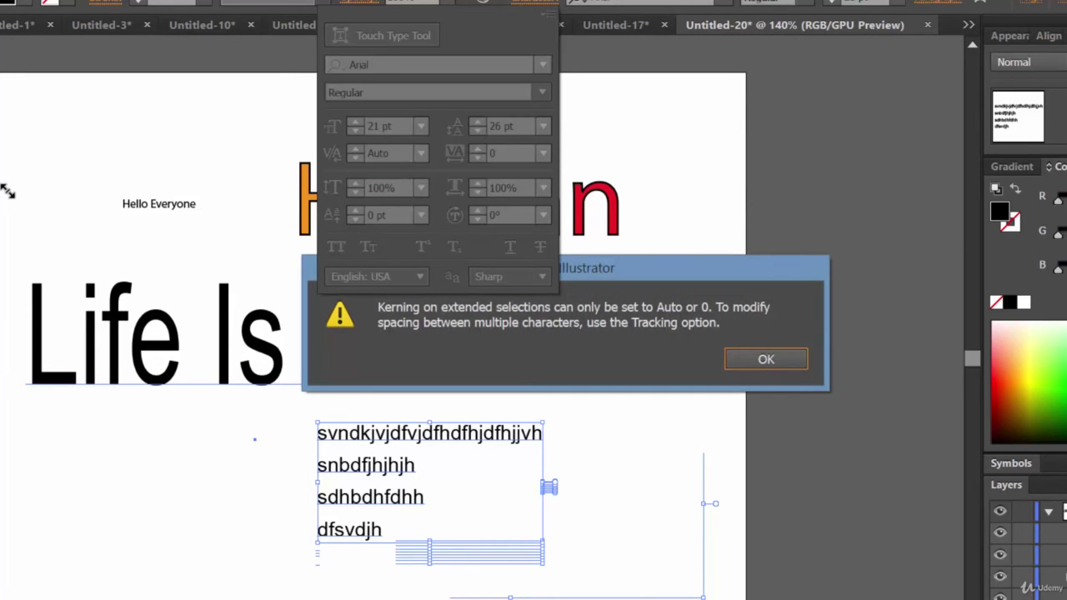
key(Return)
key(Escape)
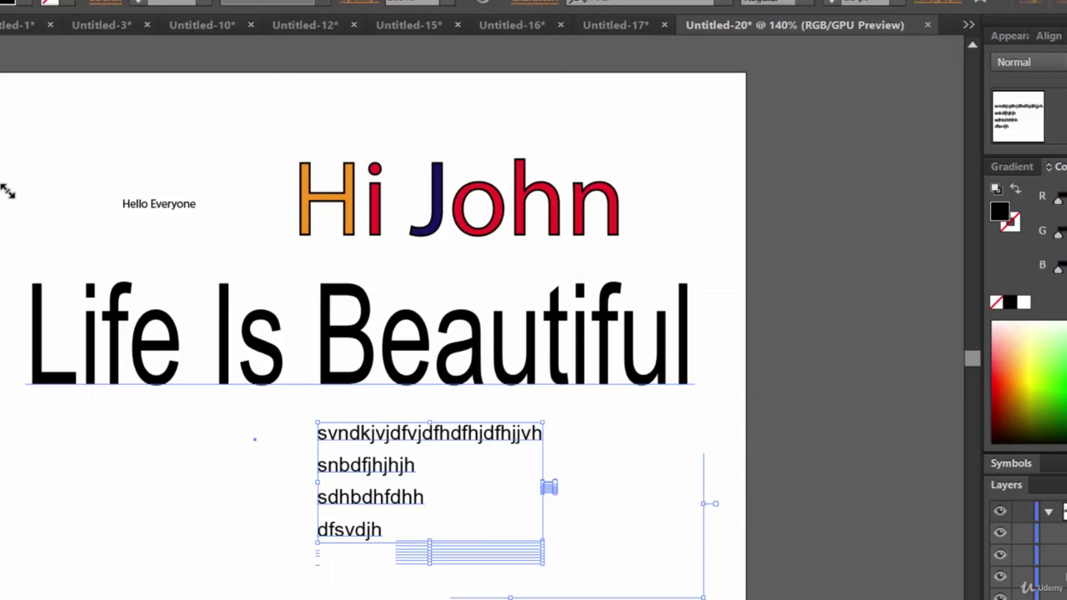
Step: Try Optical kerning on the four-line text and change it to Metrics - Roman Only
key(ctrl+t)
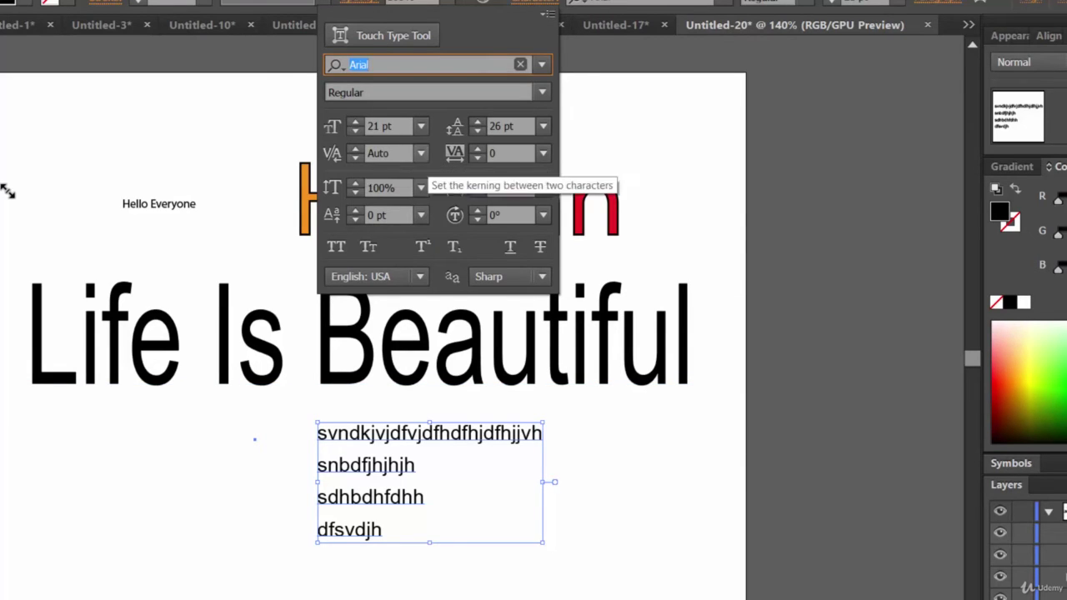
click(421, 152)
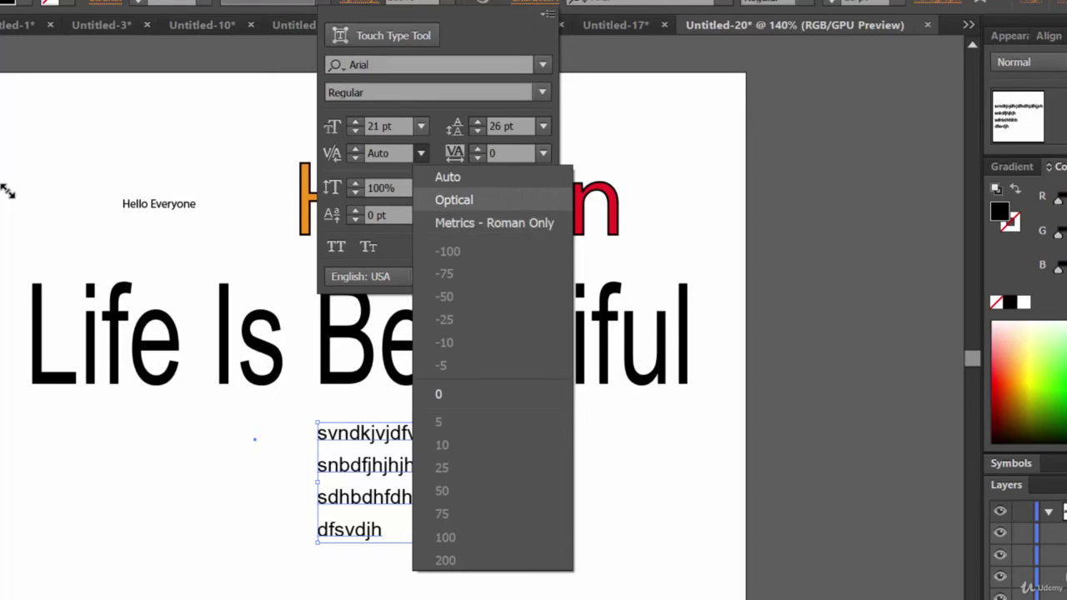
click(453, 200)
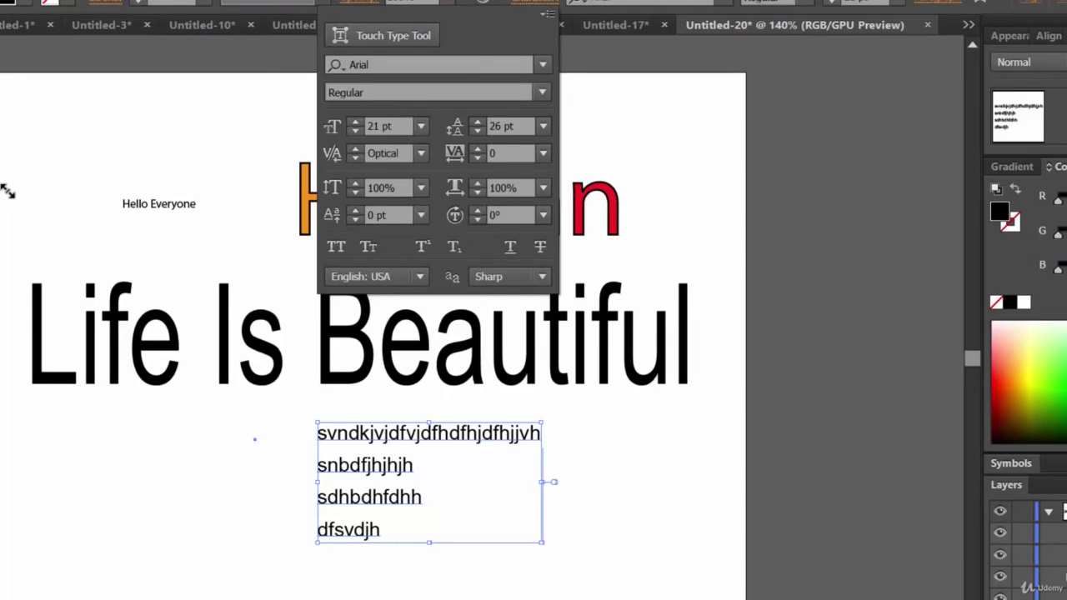
click(421, 154)
click(476, 219)
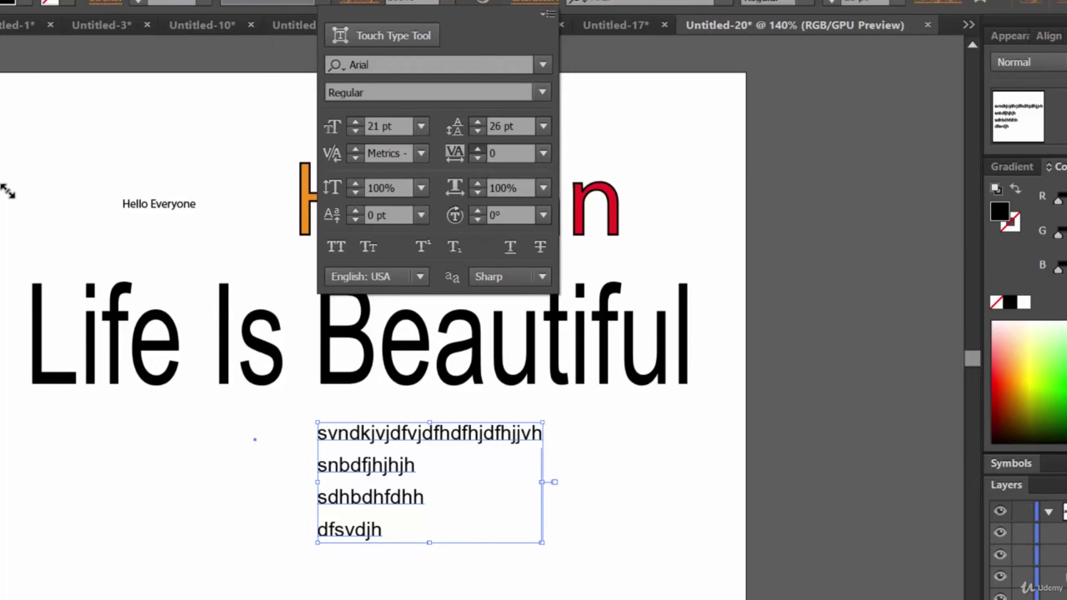
Step: Increase the tracking of the four-line text to 56
click(478, 149)
click(478, 149)
click(478, 150)
click(477, 150)
click(478, 150)
click(478, 149)
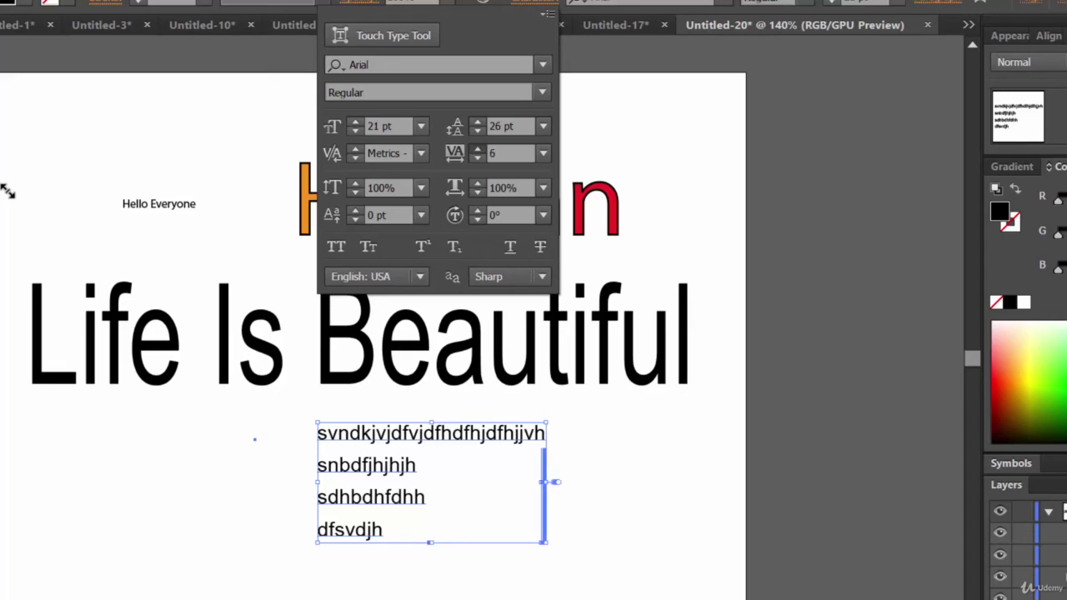
click(478, 149)
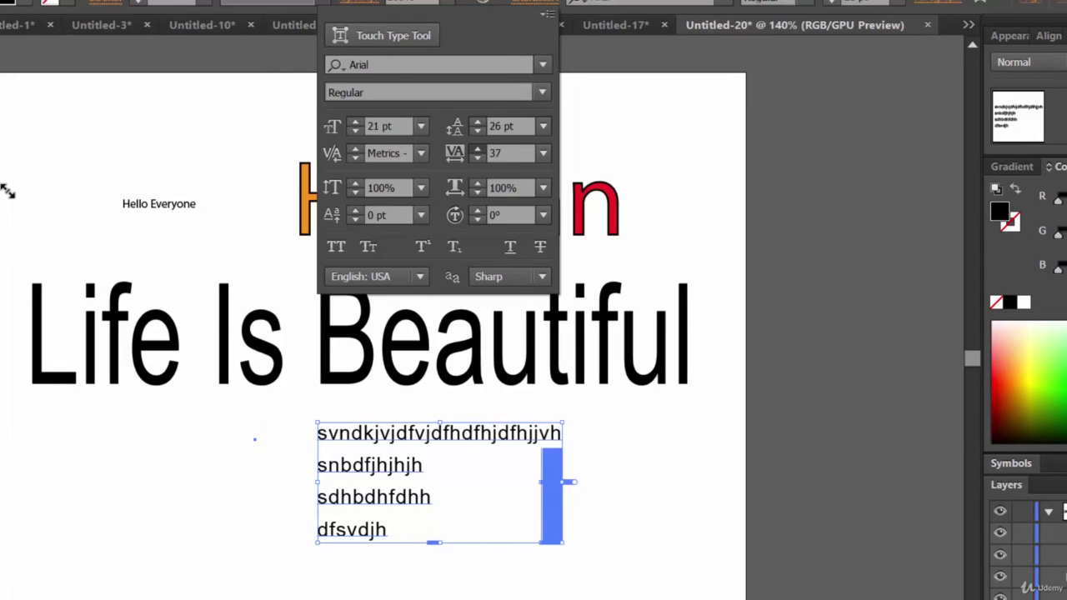
click(478, 149)
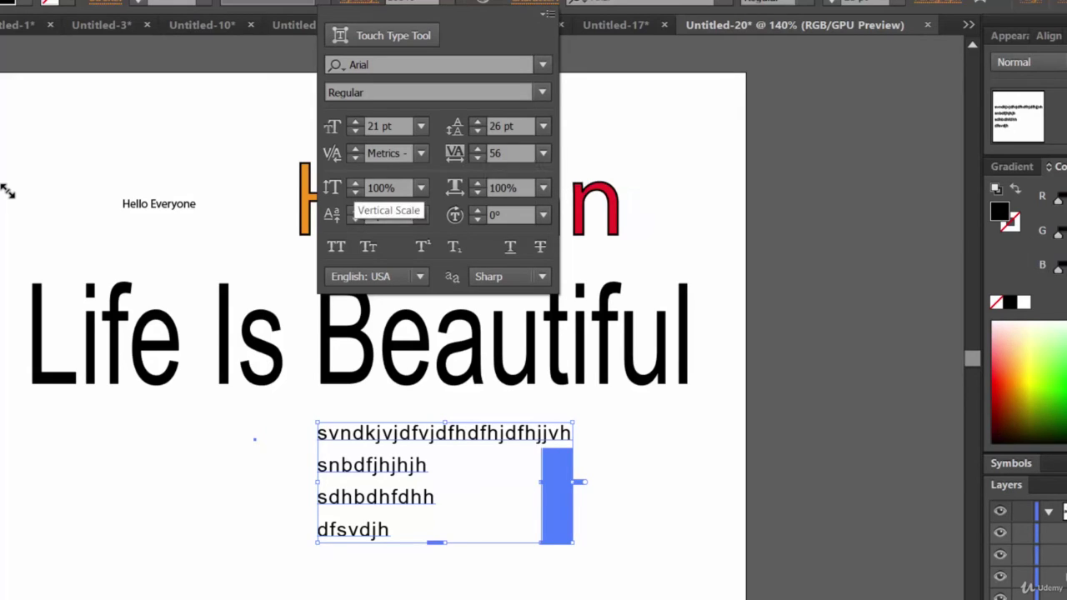
Step: Stretch the four-line text to a vertical scale of 133%
click(355, 183)
click(355, 183)
click(356, 183)
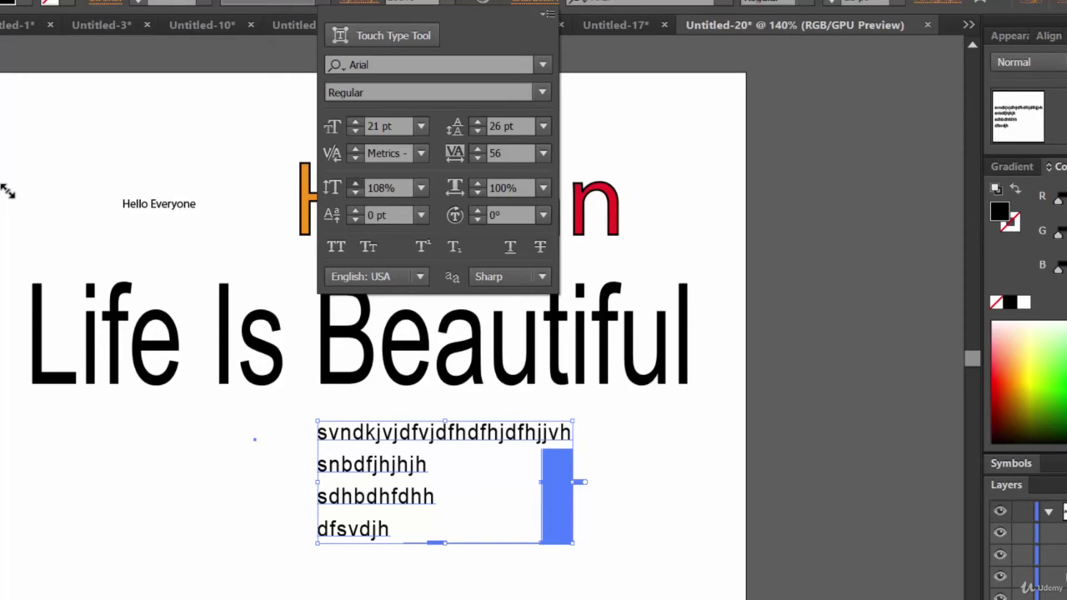
click(355, 184)
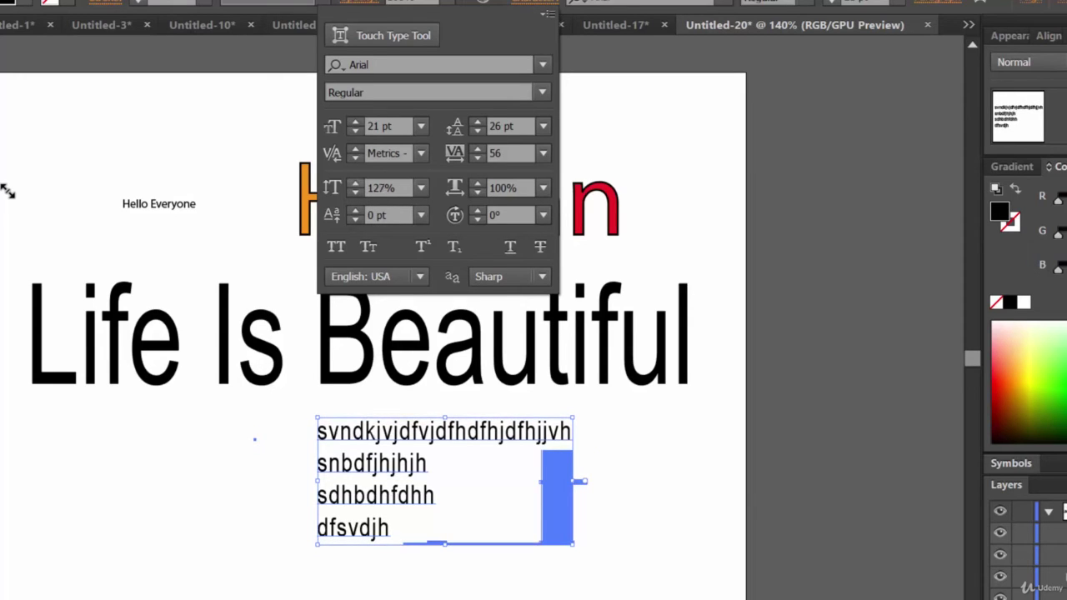
click(355, 183)
click(355, 183)
click(355, 184)
click(355, 184)
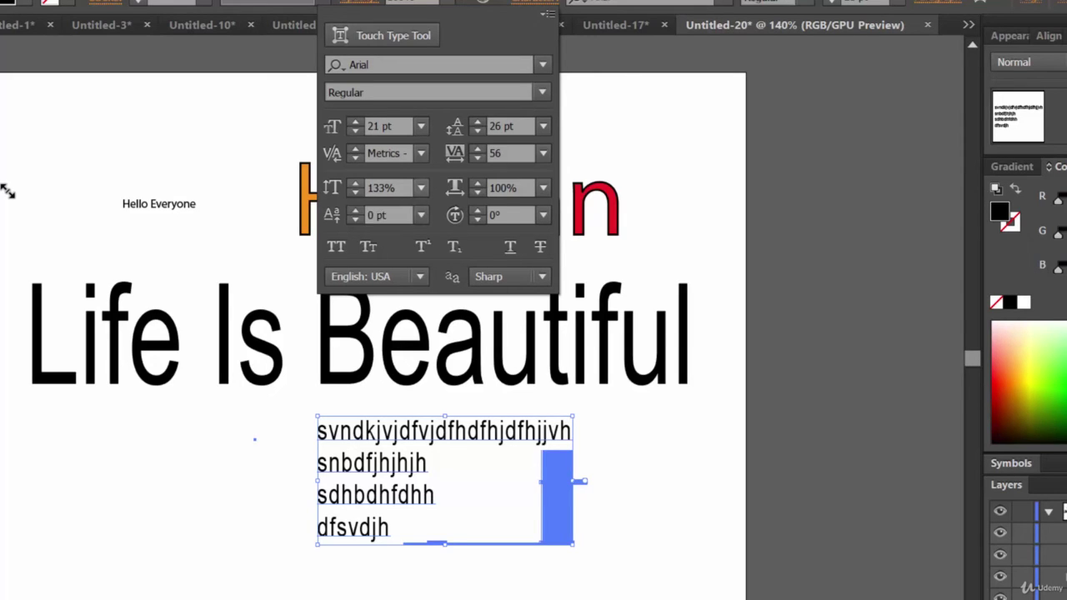
Step: Set the four-line text's horizontal scale to 137% and its baseline shift to 39 pt
click(478, 183)
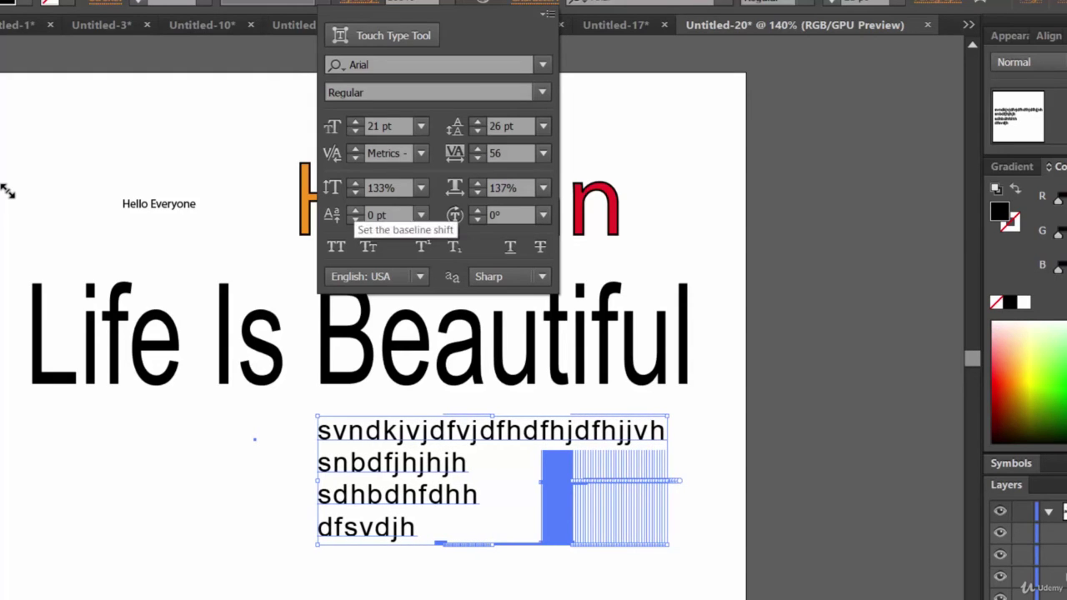
click(355, 211)
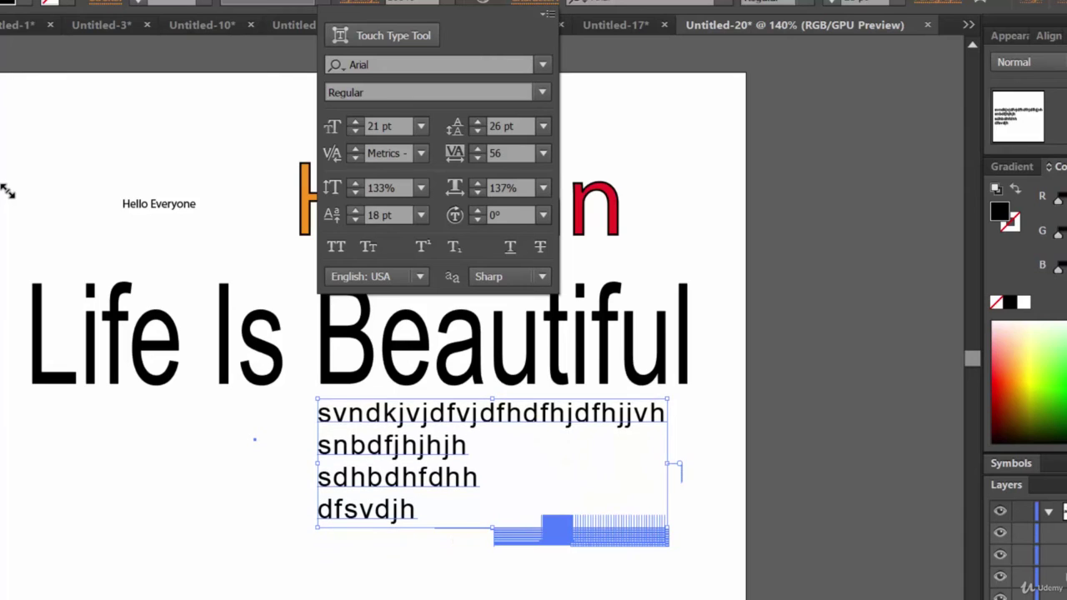
click(355, 211)
click(355, 211)
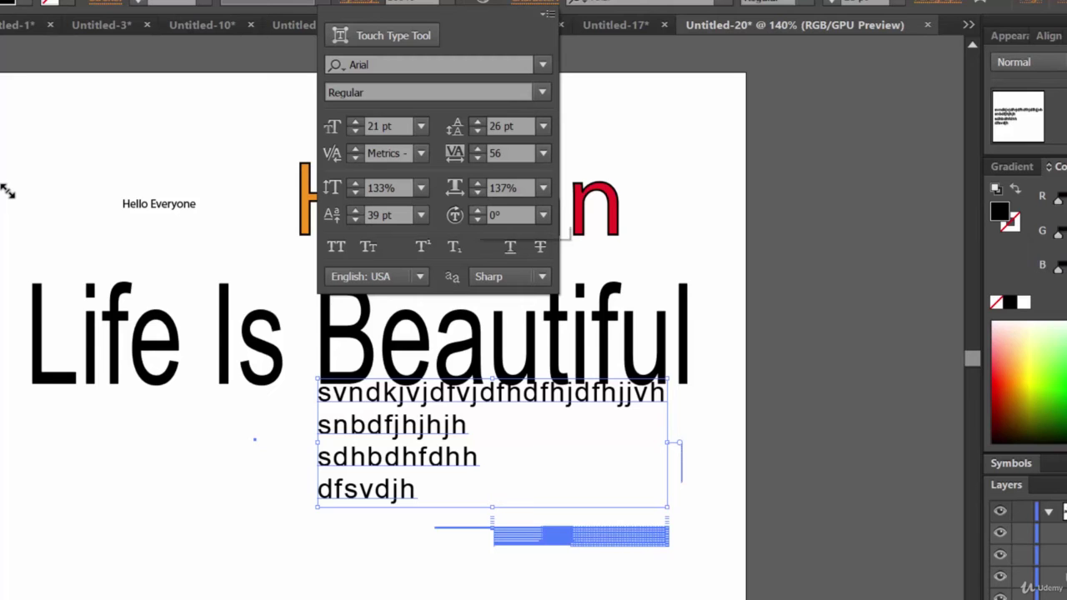
Step: Try 62° character rotation on the four-line text and set it to -1°, and replace a trial of All Caps with Small Caps
click(477, 211)
click(477, 210)
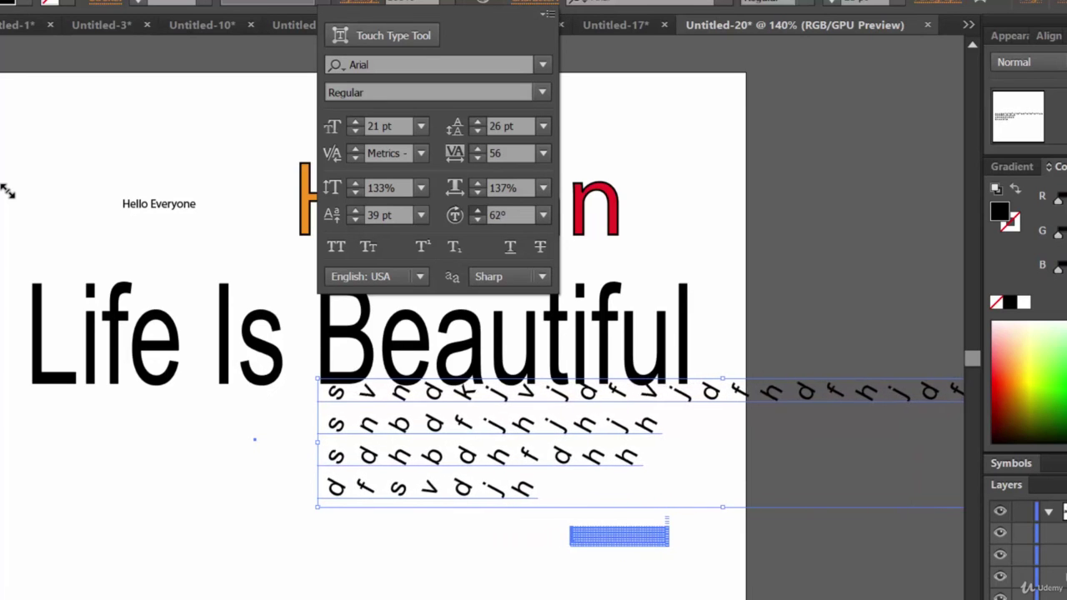
click(477, 220)
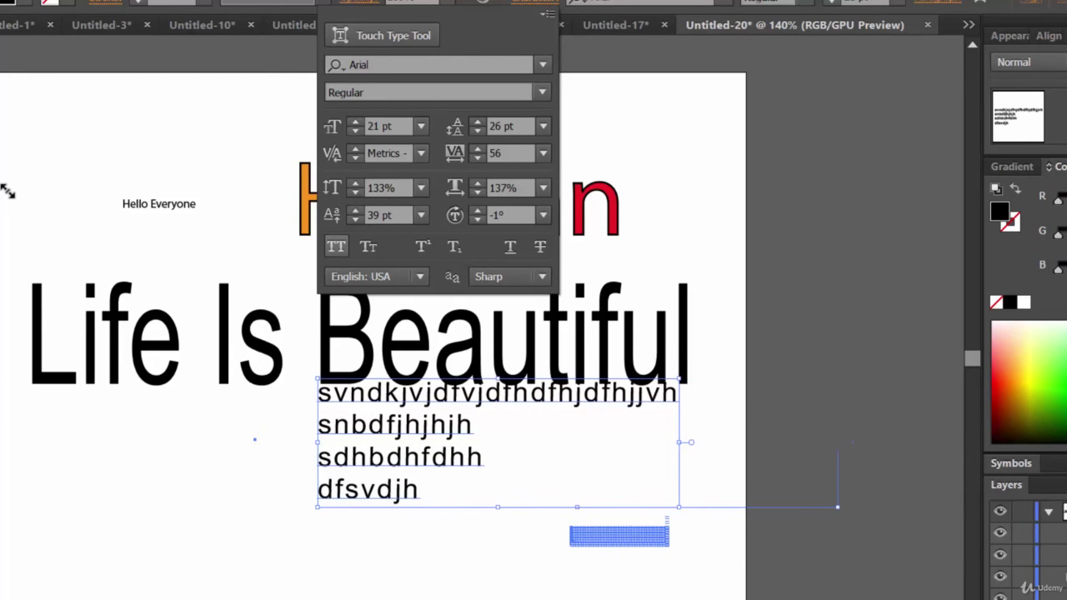
click(336, 247)
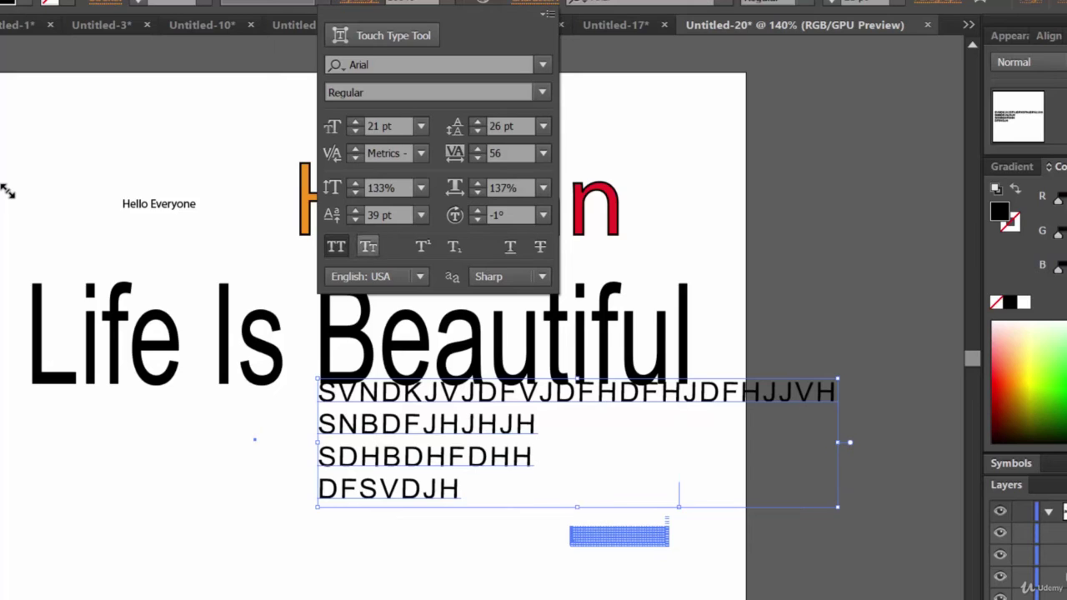
click(368, 246)
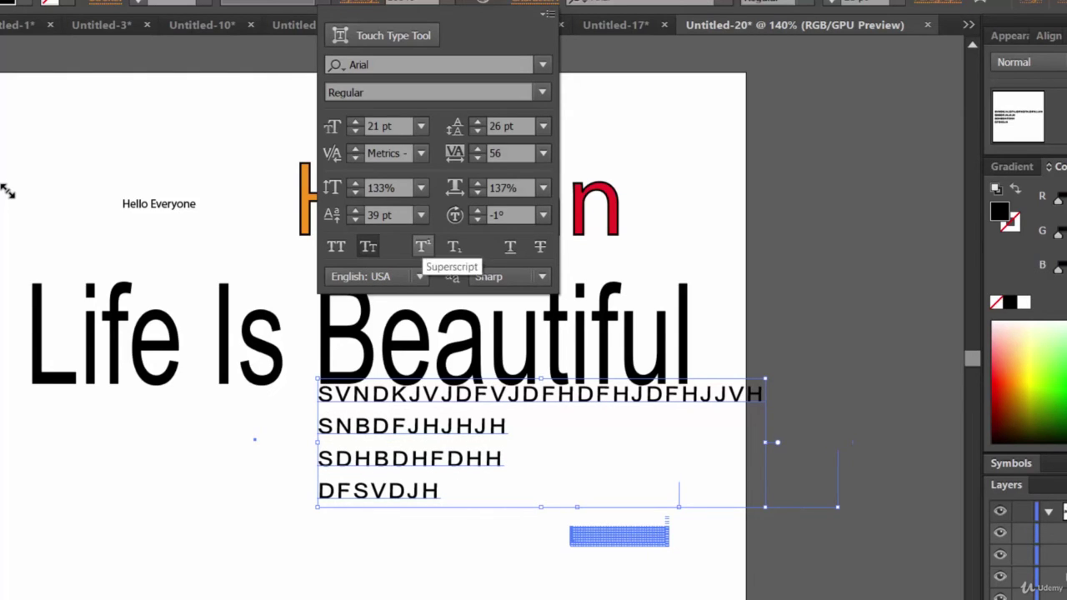
Step: Try Superscript, Subscript, Underline and Strikethrough on the four-line text, turning each off again
click(422, 247)
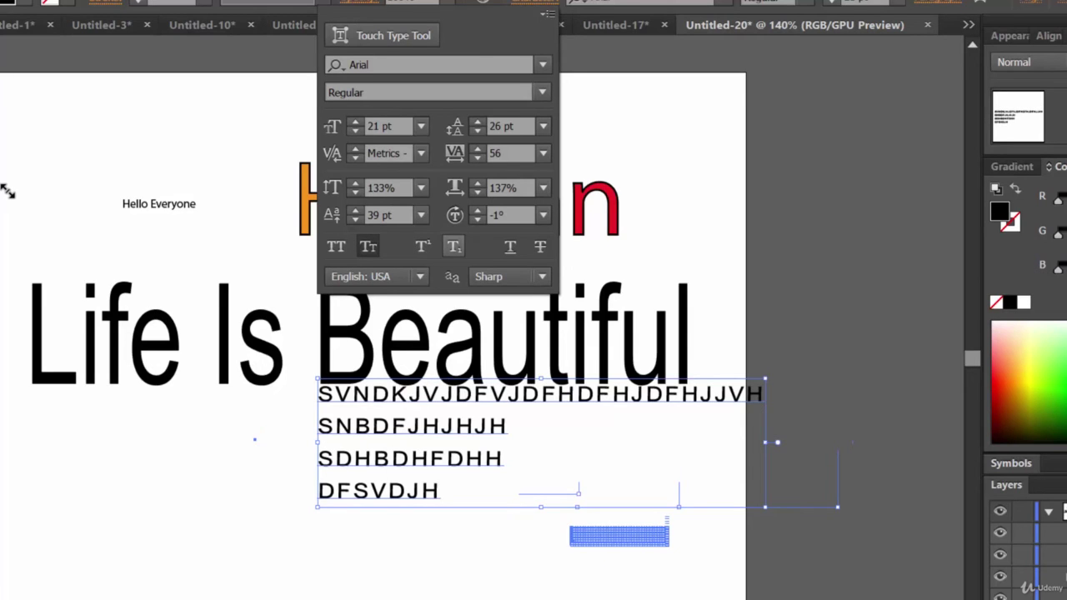
click(453, 247)
click(454, 247)
click(510, 247)
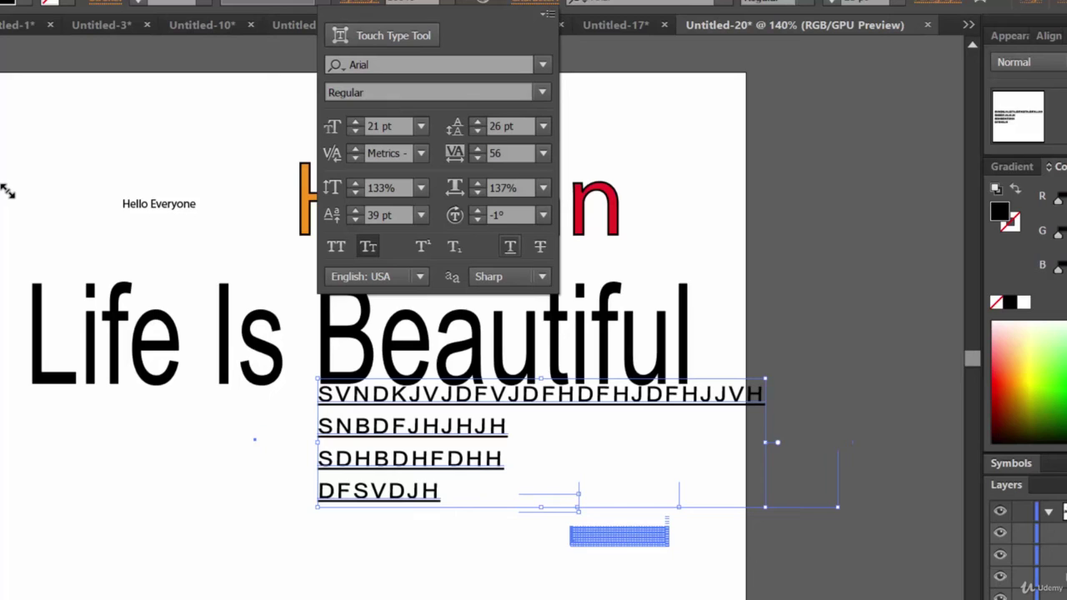
click(510, 247)
click(540, 247)
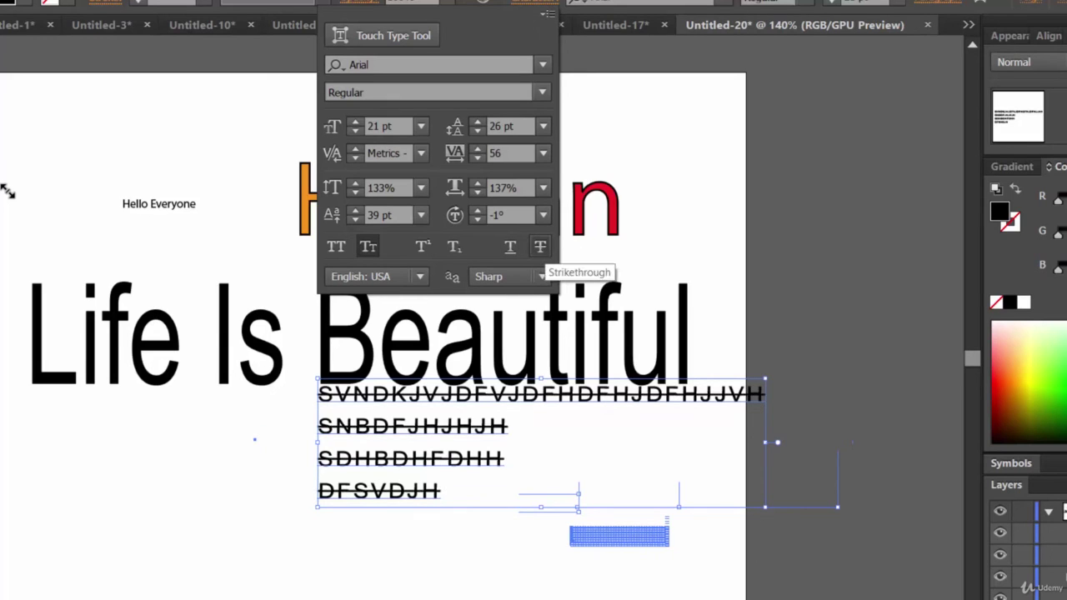
click(540, 247)
Step: Try the None, Sharp and Strong anti-aliasing methods on the four-line text and set it to Crisp
click(517, 276)
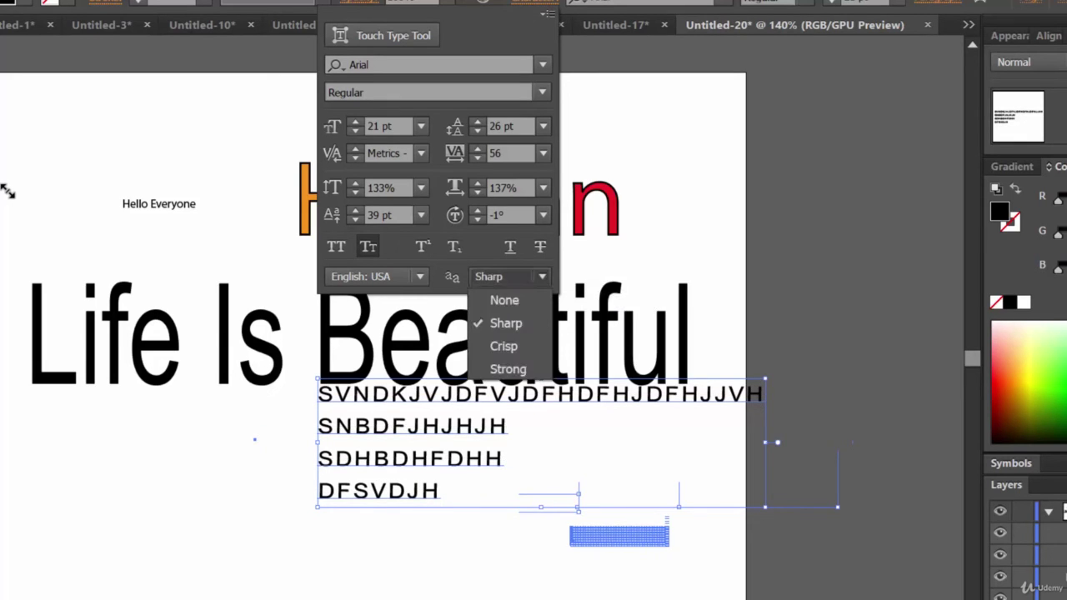
click(504, 300)
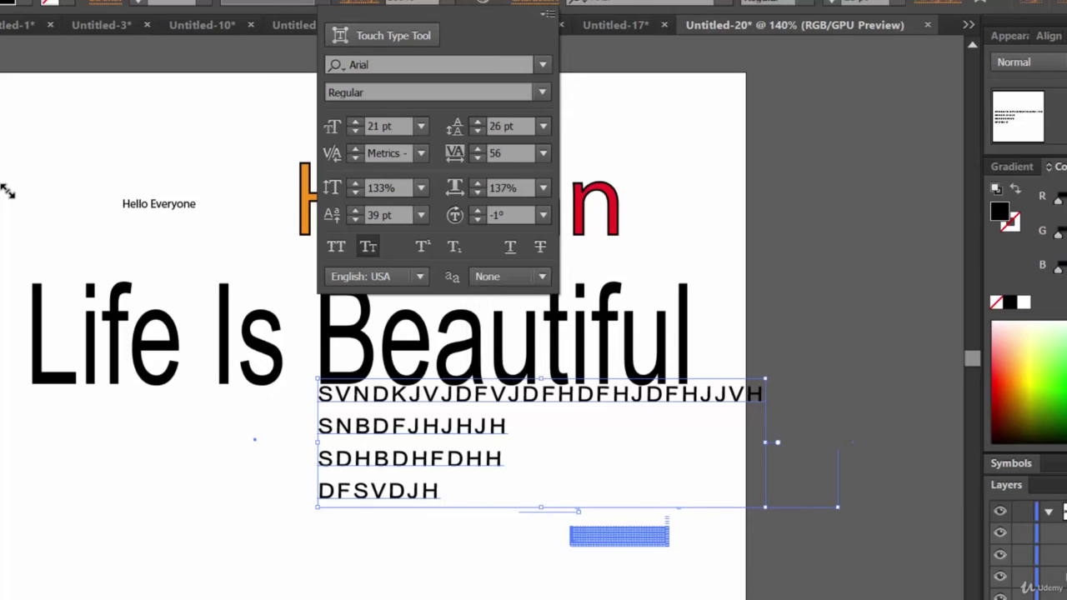
click(511, 276)
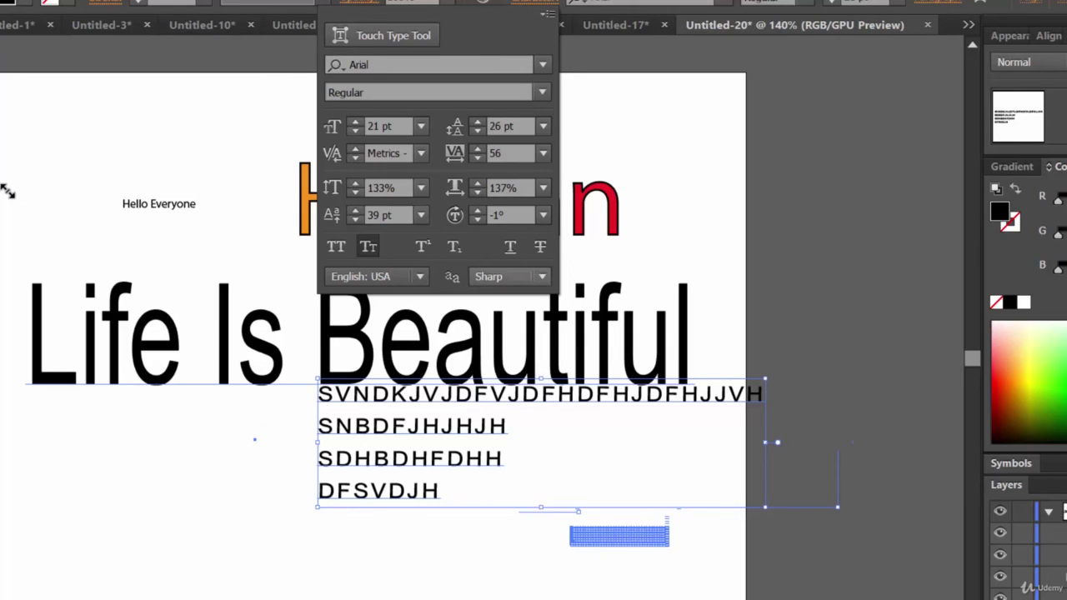
click(508, 276)
click(505, 343)
click(509, 276)
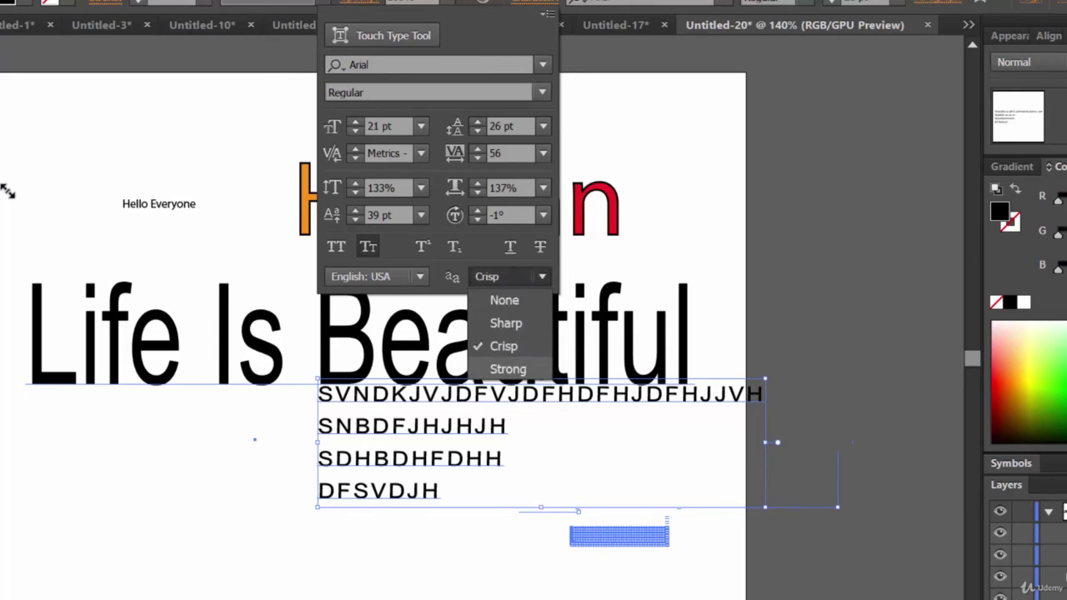
click(503, 362)
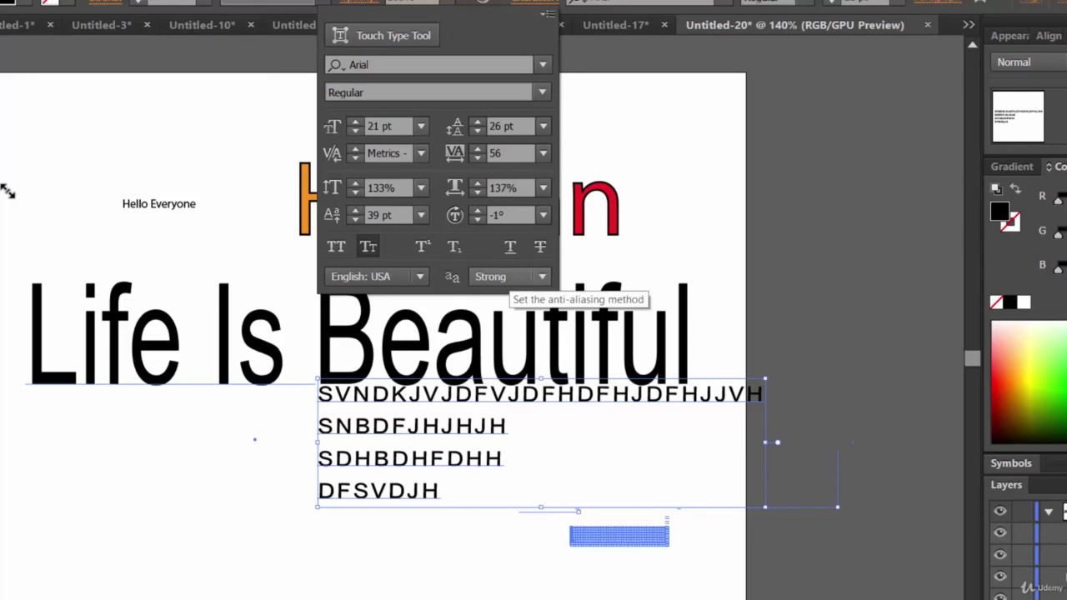
click(509, 276)
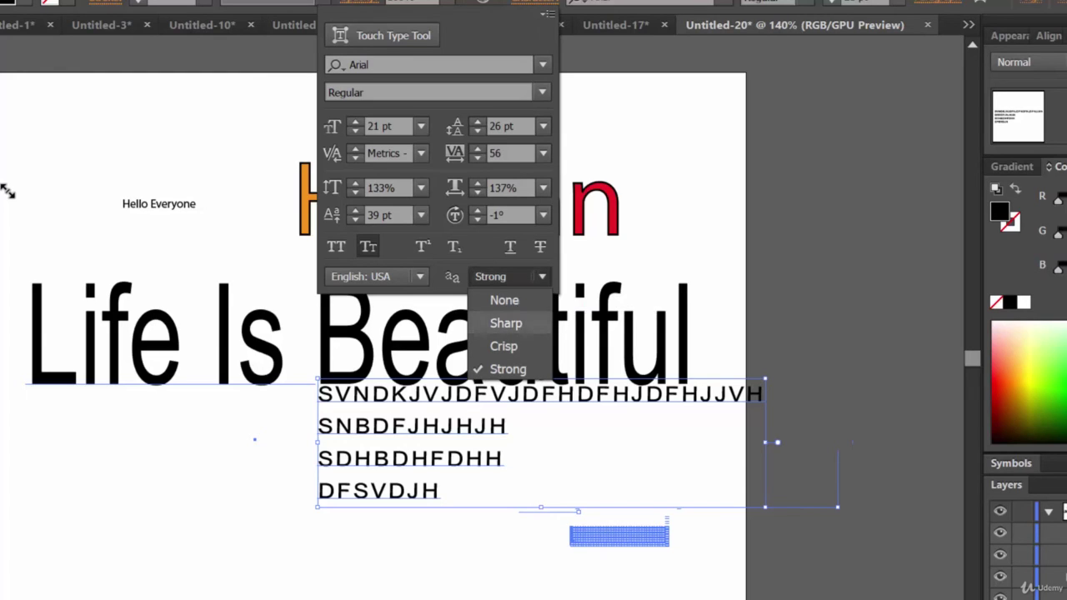
click(506, 322)
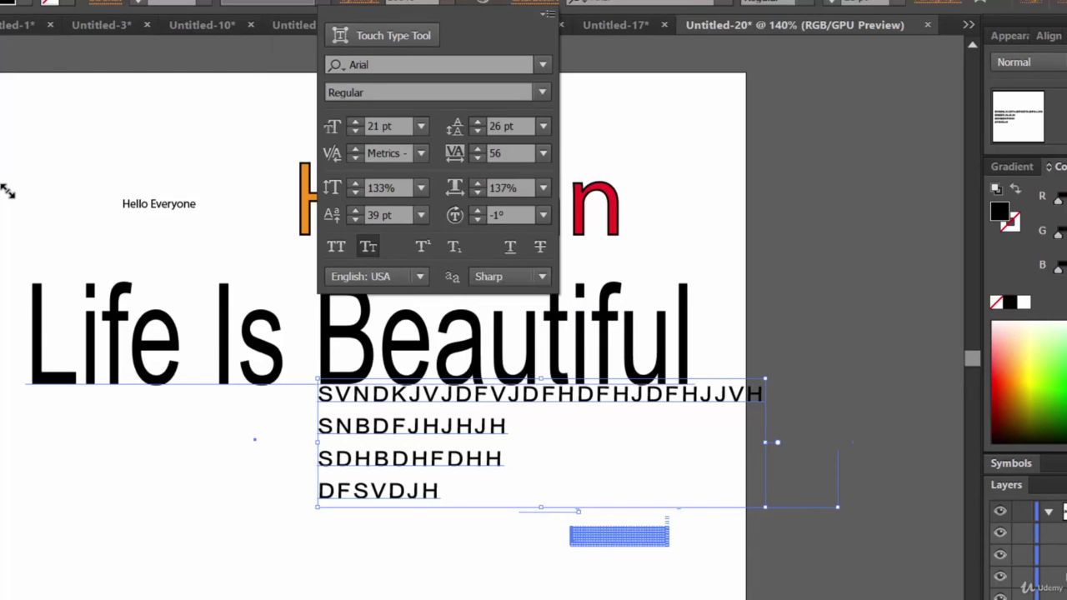
click(509, 276)
click(505, 346)
Step: Move the four-line text up beneath the multicoloured greeting and place the "Life Is Beautiful" text below it
drag(544, 290, 523, 192)
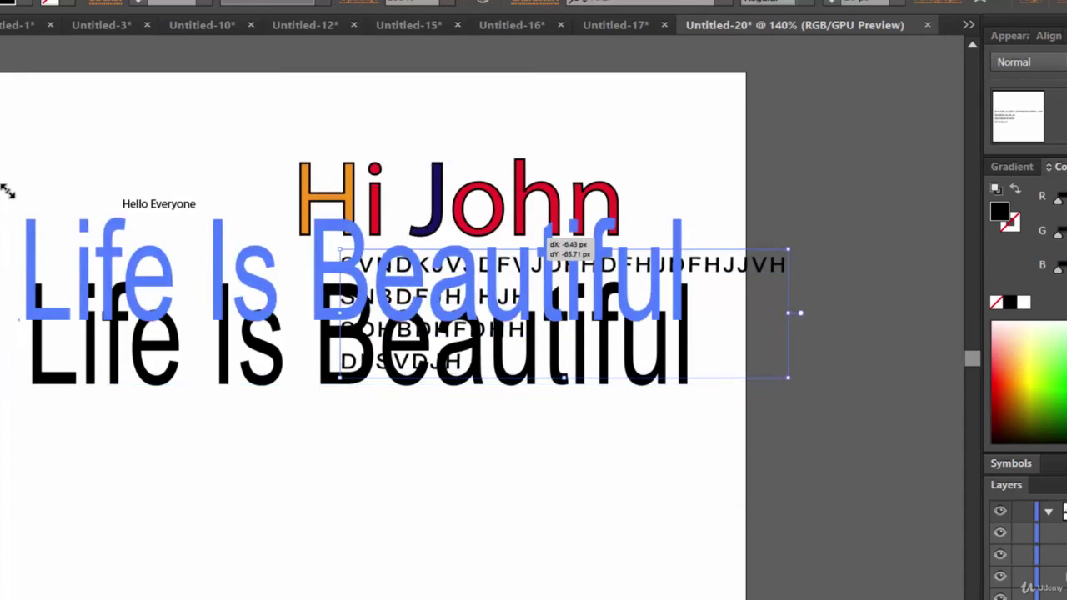
drag(492, 225, 575, 440)
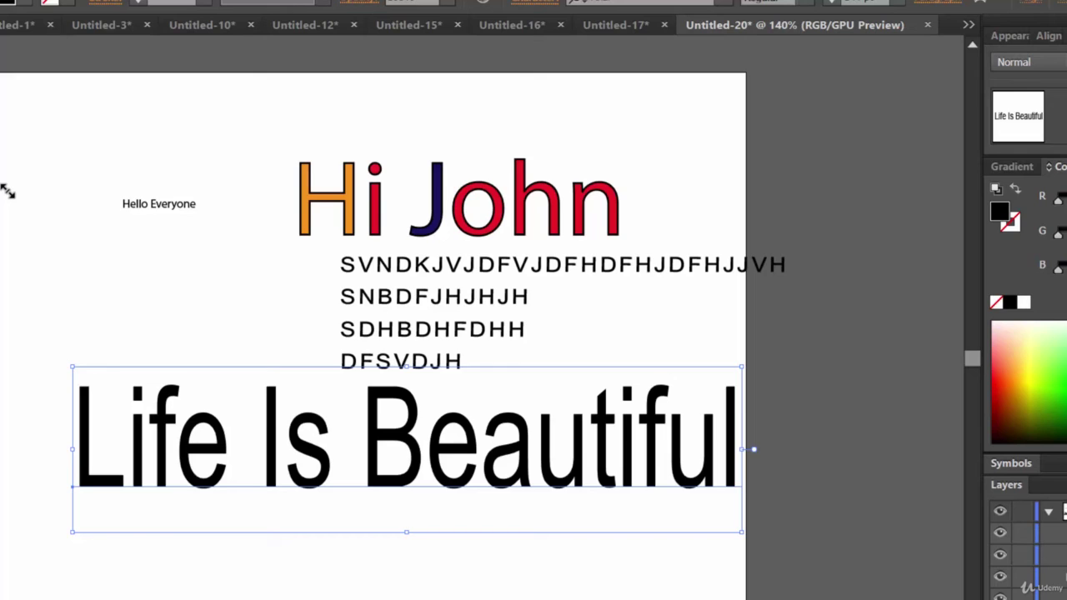
Step: Examine the Type Tool variants and the Character, Paragraph and Align settings available for the "Life Is Beautiful" text
click(1, 132)
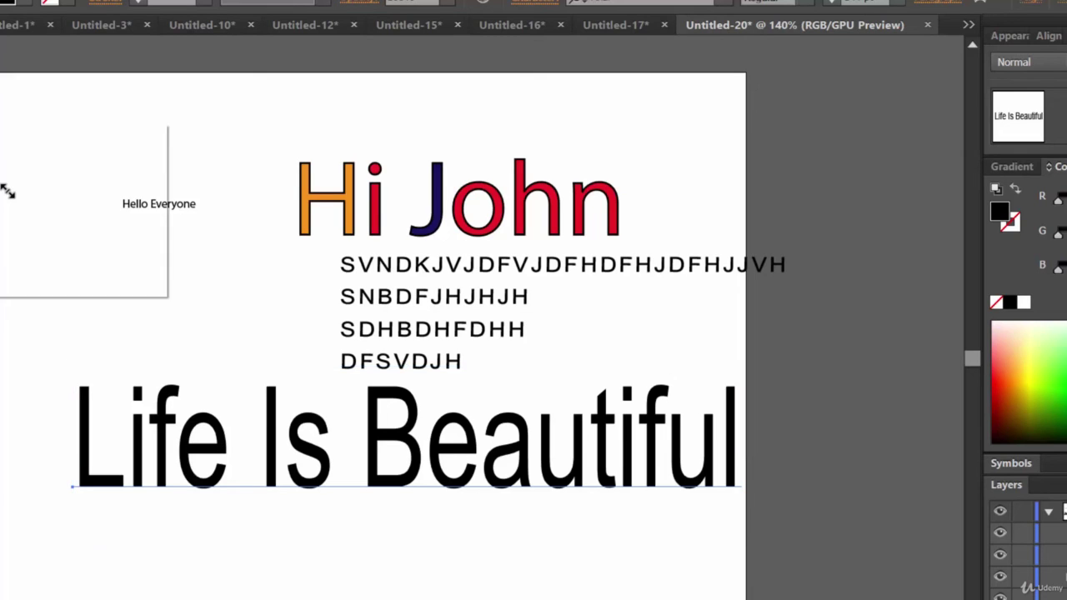
click(7, 190)
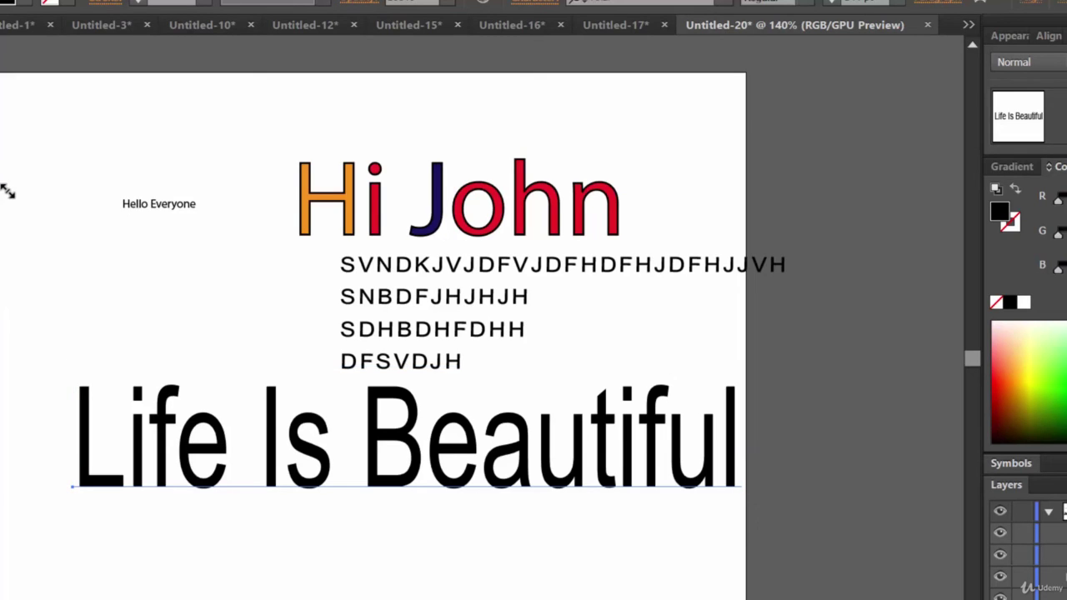
click(12, 134)
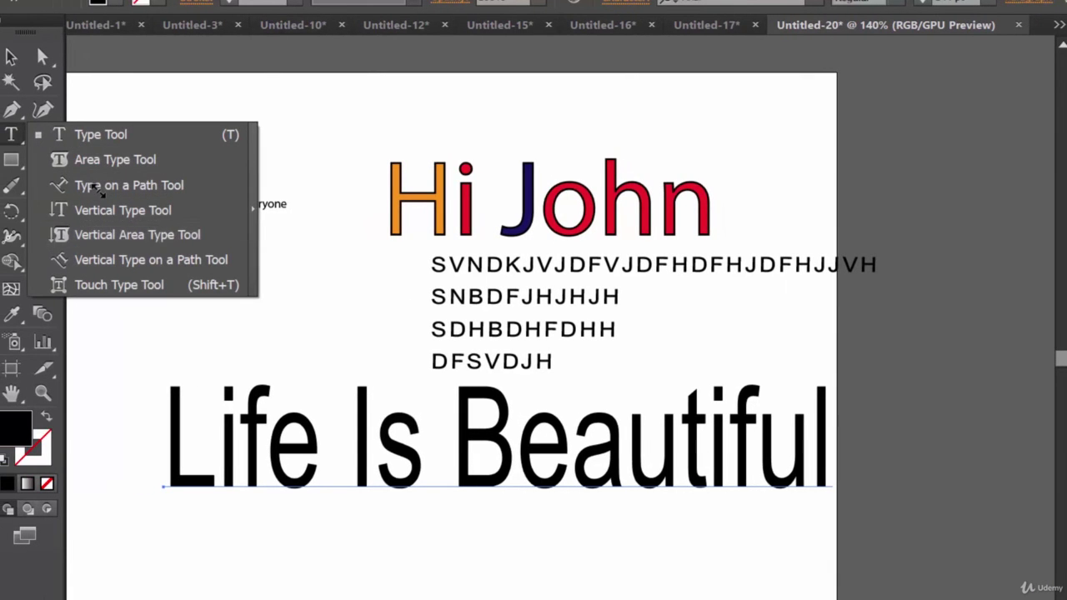
key(Escape)
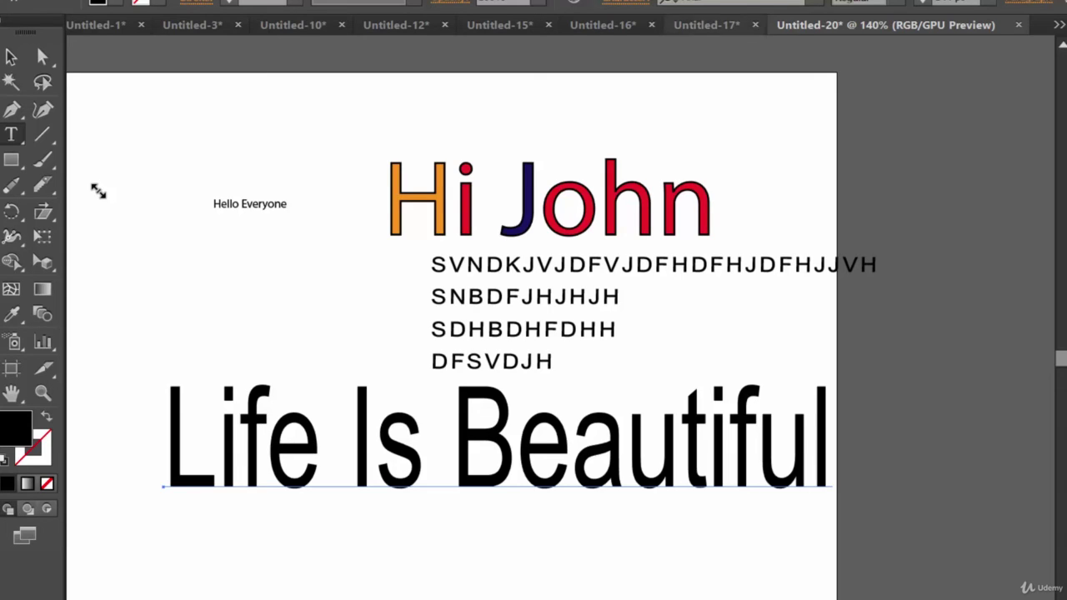
click(626, 2)
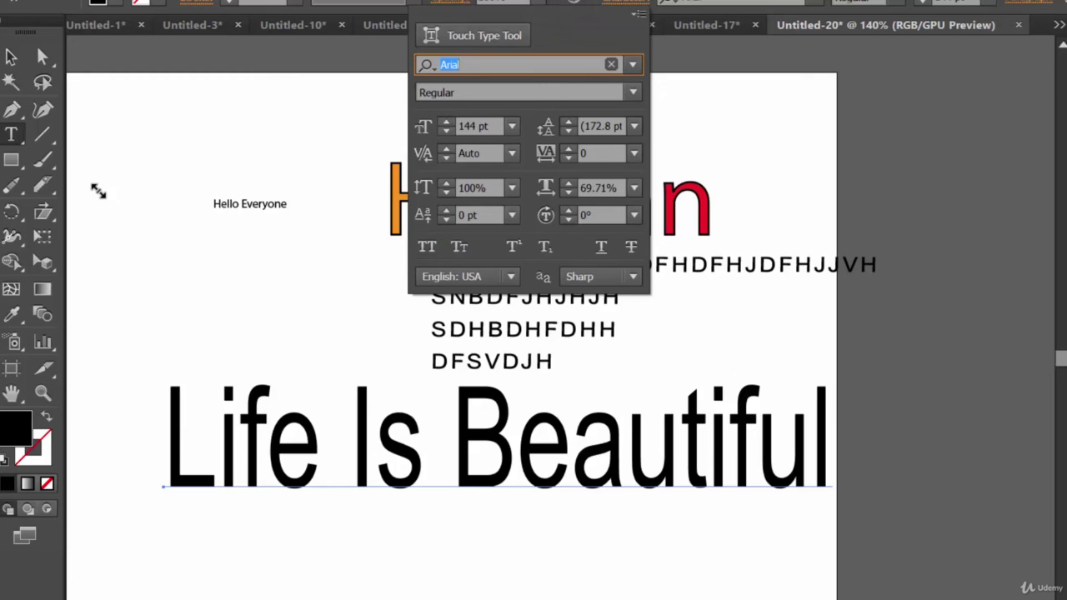
click(1029, 2)
click(1029, 1)
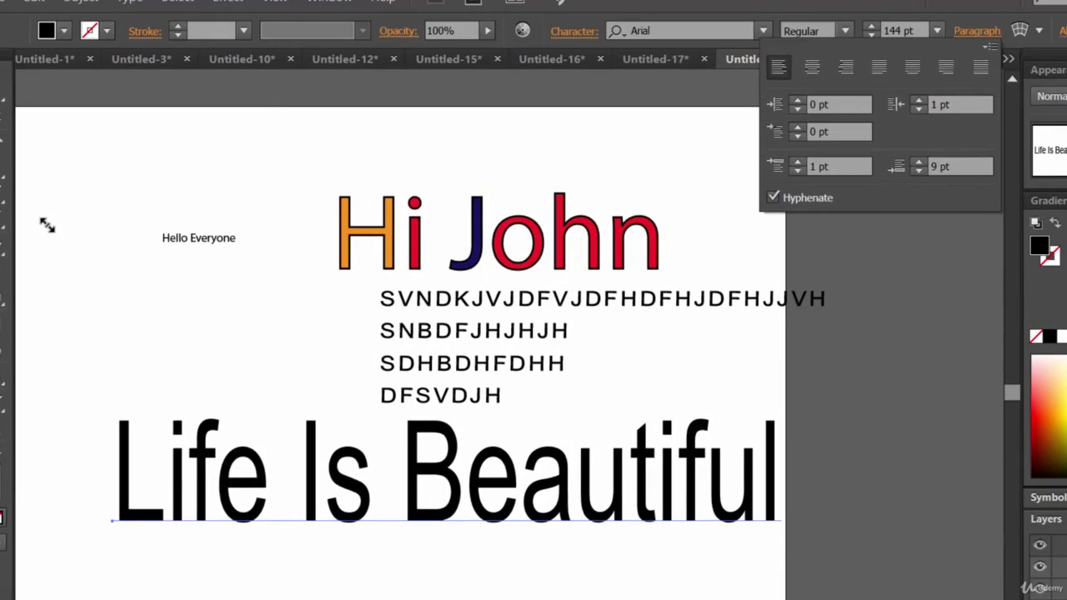
click(1028, 2)
click(1064, 31)
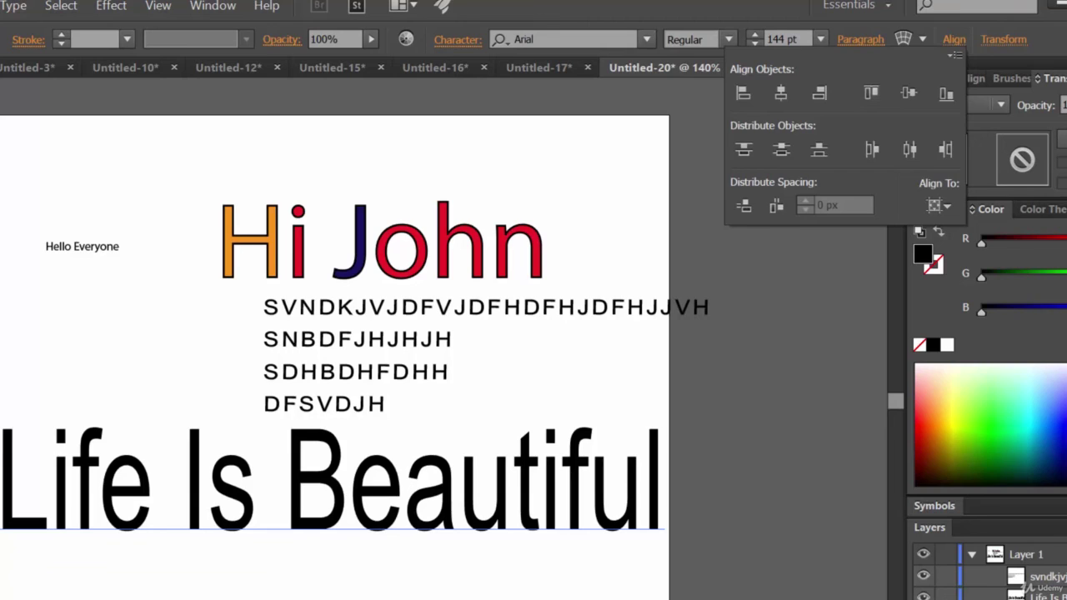
click(955, 39)
click(954, 39)
click(954, 39)
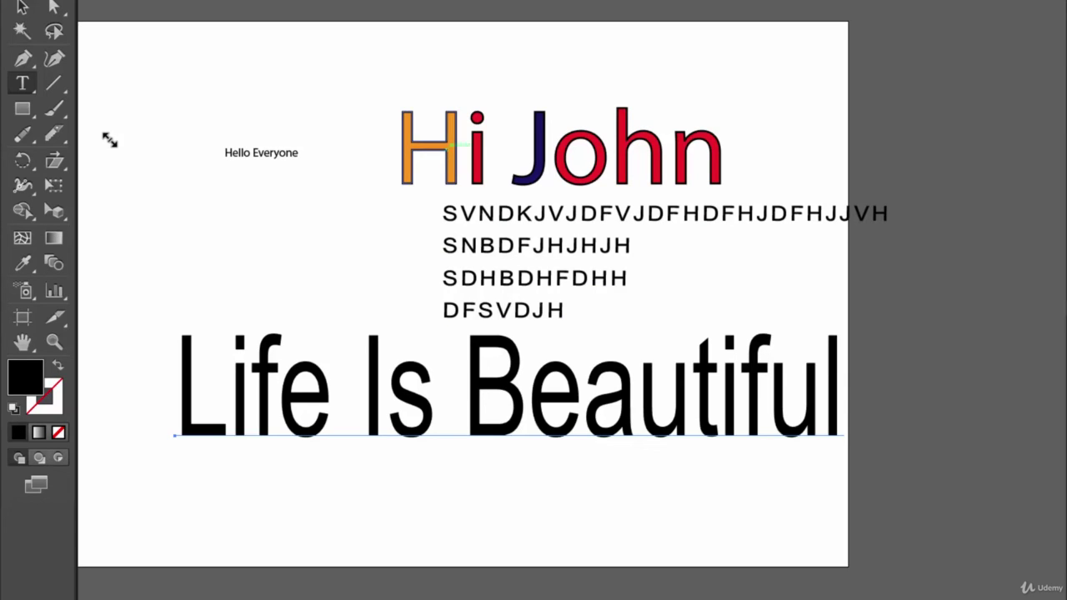
key(alt+o)
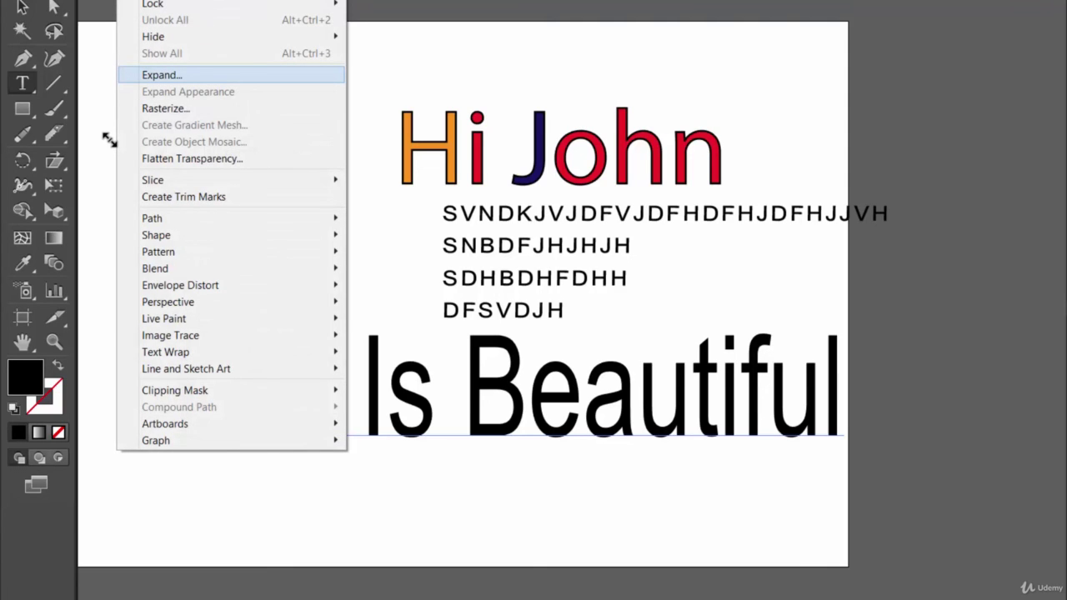
click(567, 142)
click(567, 142)
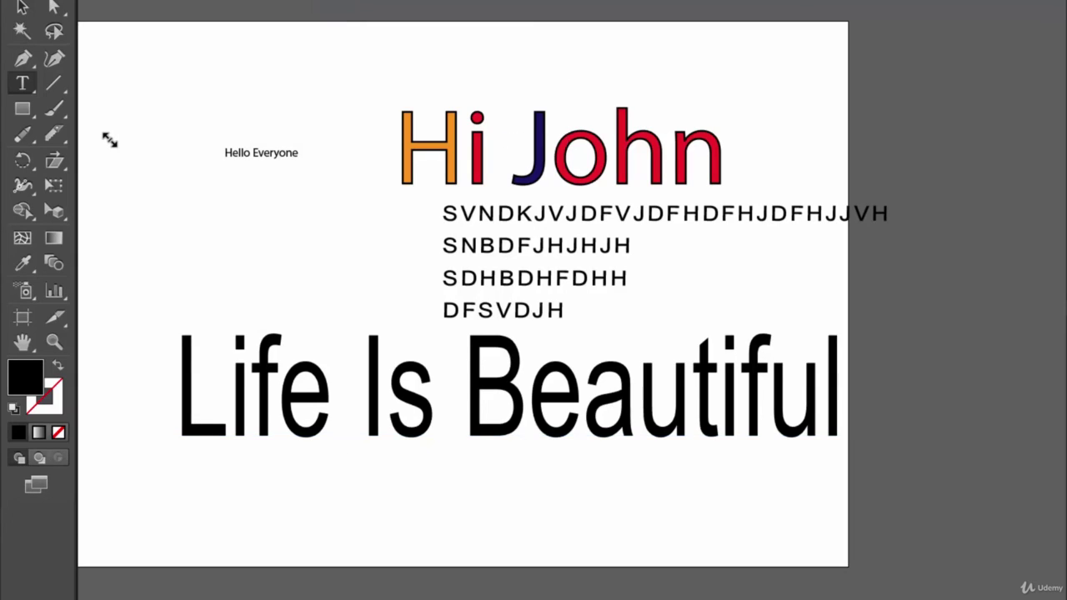
key(Escape)
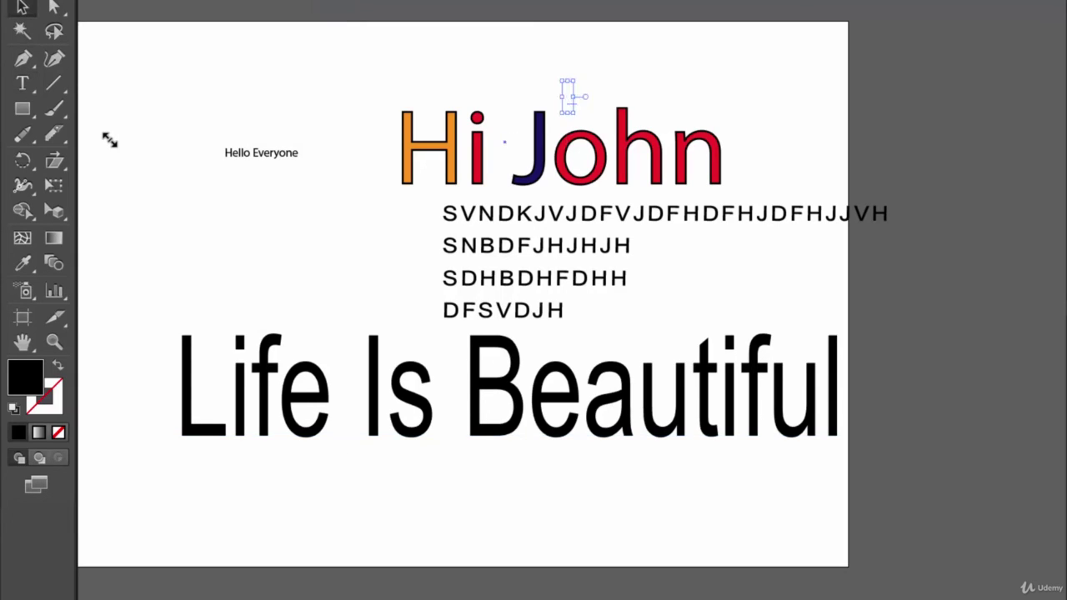
key(Delete)
right_click(23, 84)
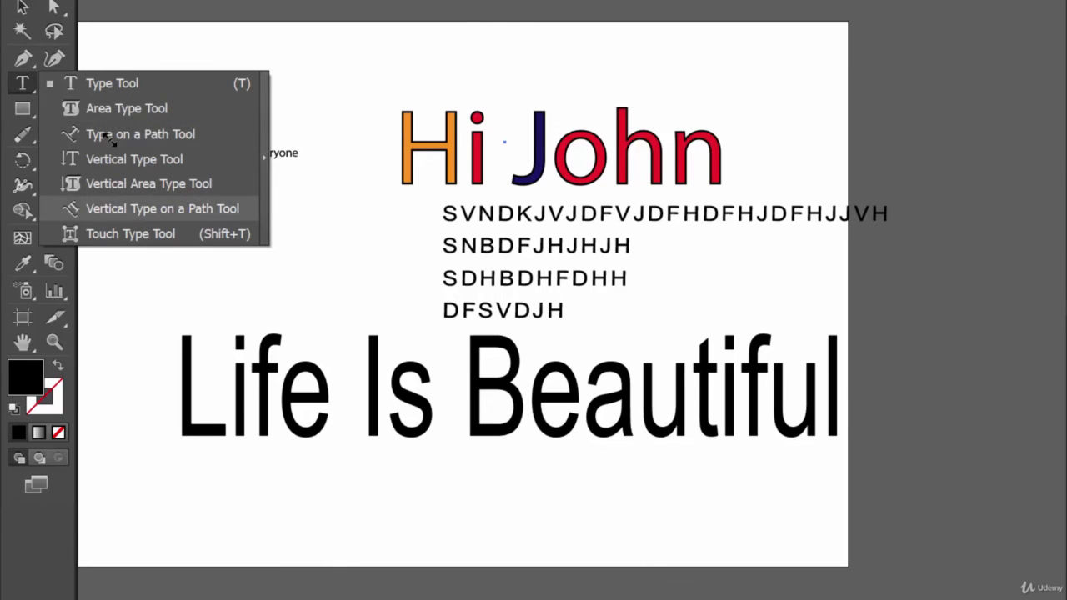
key(Escape)
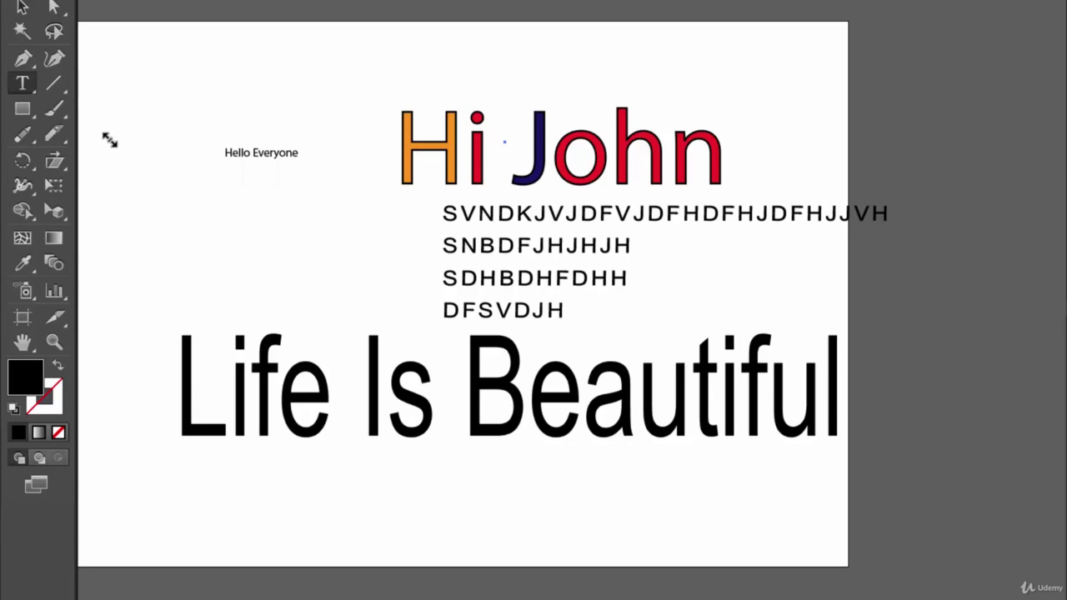